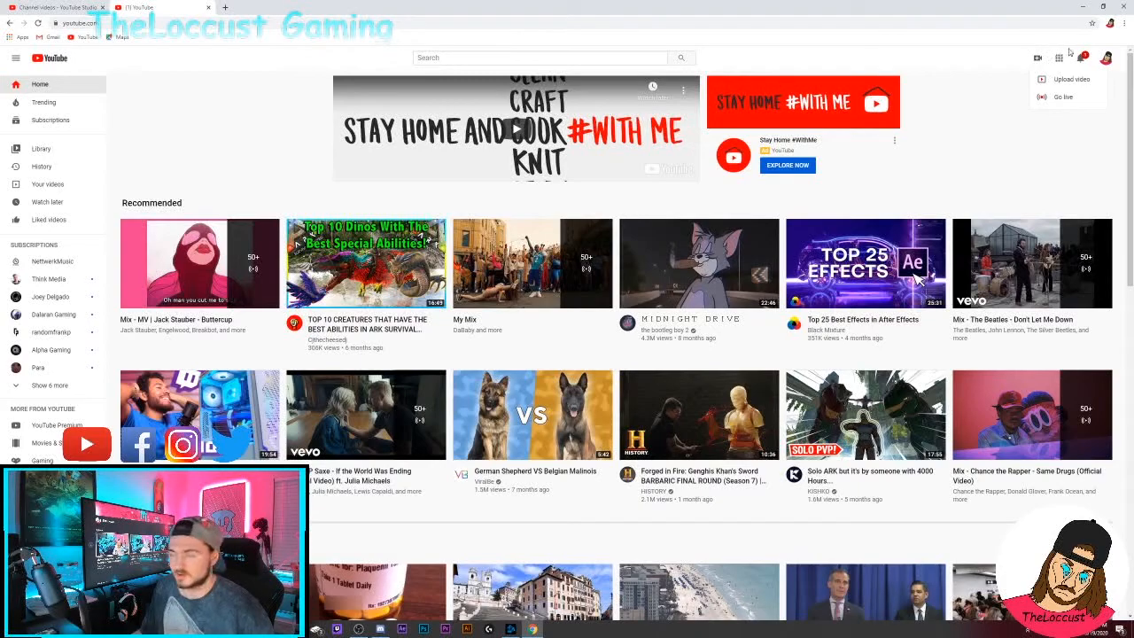
Switch to YouTube Studio's upload dialog, close the YouTube home page, and start choosing a file to upload.
{"action": "left_click", "coordinate": [71, 9]}
{"action": "left_click", "coordinate": [207, 8]}
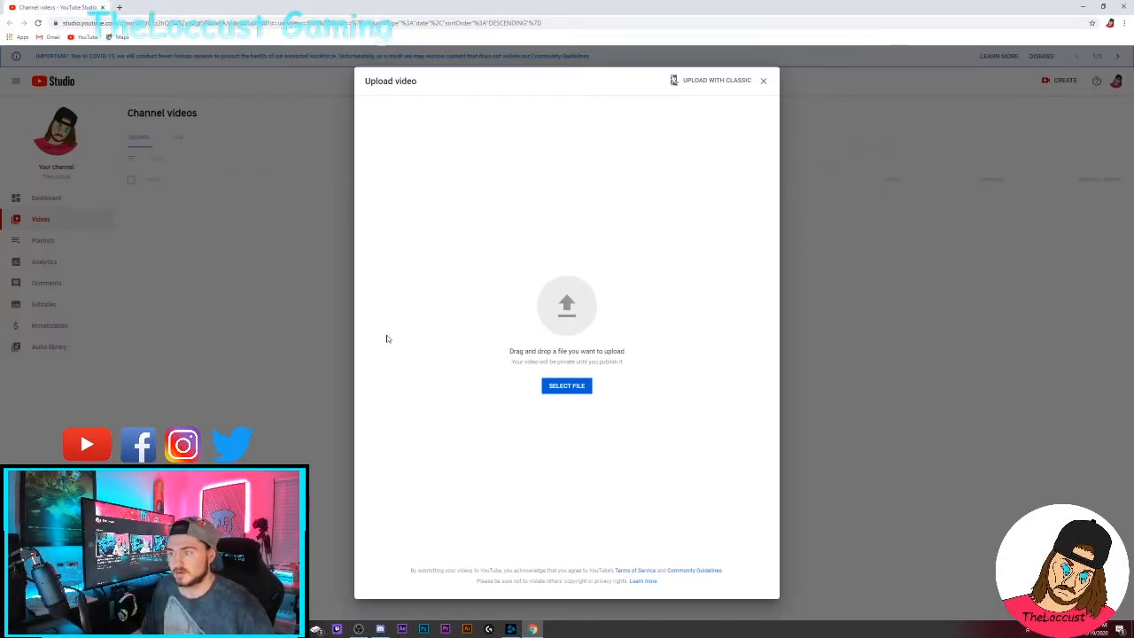
{"action": "left_click", "coordinate": [559, 390]}
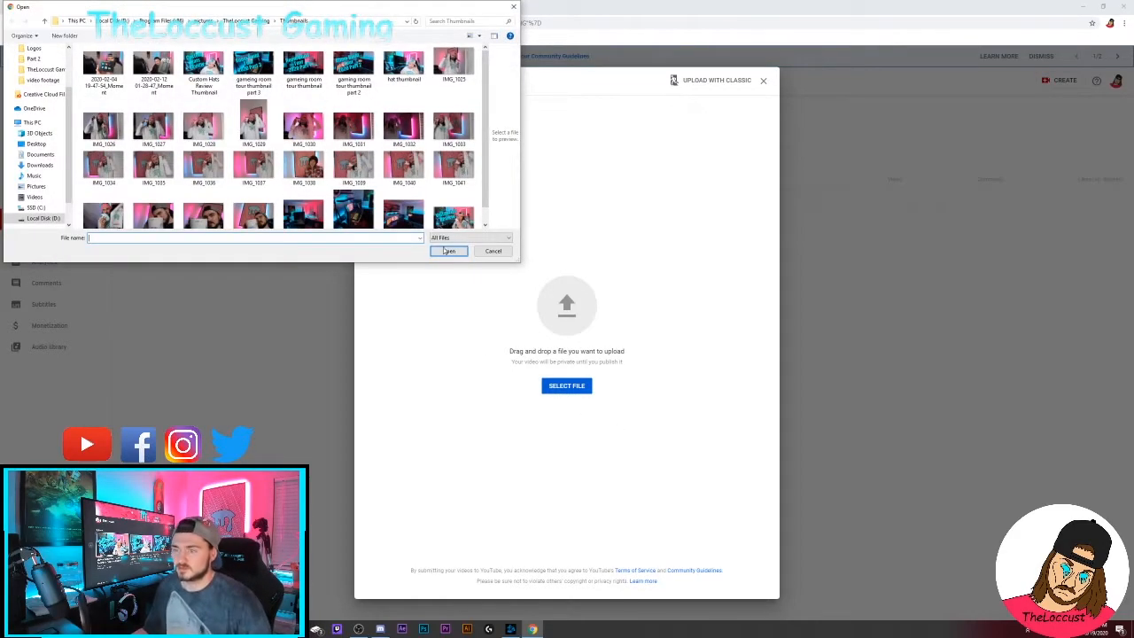
Upload the video "How to create content part 1" from the video footage folder on Local Disk (D:).
{"action": "scroll", "coordinate": [301, 137], "scroll_direction": "down", "scroll_amount": 1}
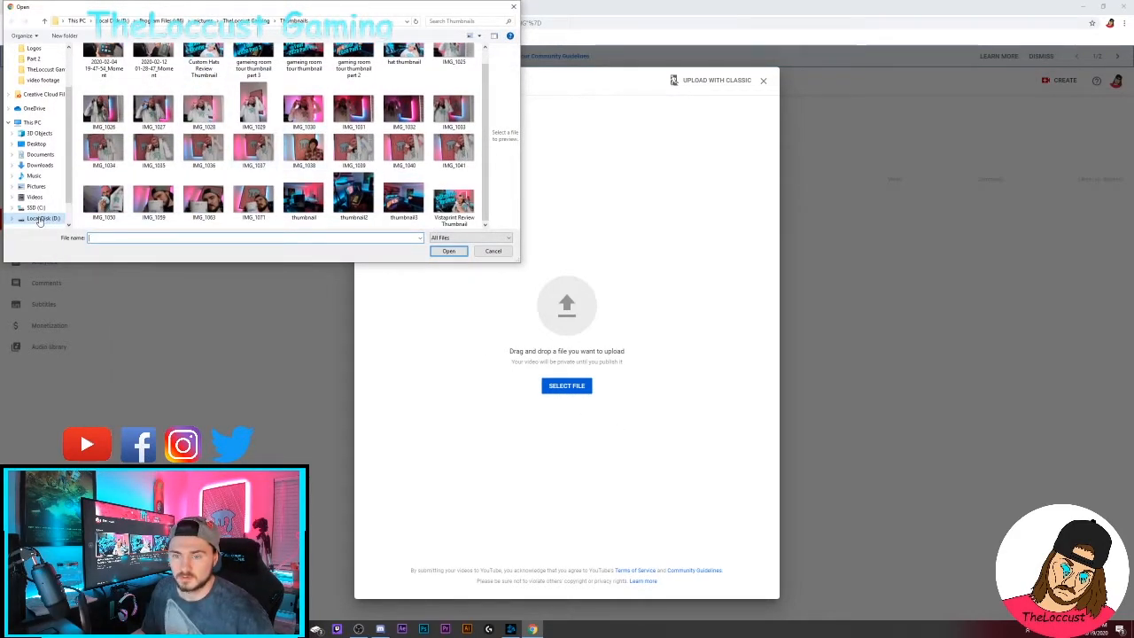
{"action": "left_click", "coordinate": [39, 219]}
{"action": "double_click", "coordinate": [144, 78]}
{"action": "scroll", "coordinate": [136, 153], "scroll_direction": "down", "scroll_amount": 2}
{"action": "left_click", "coordinate": [118, 197]}
{"action": "double_click", "coordinate": [118, 197]}
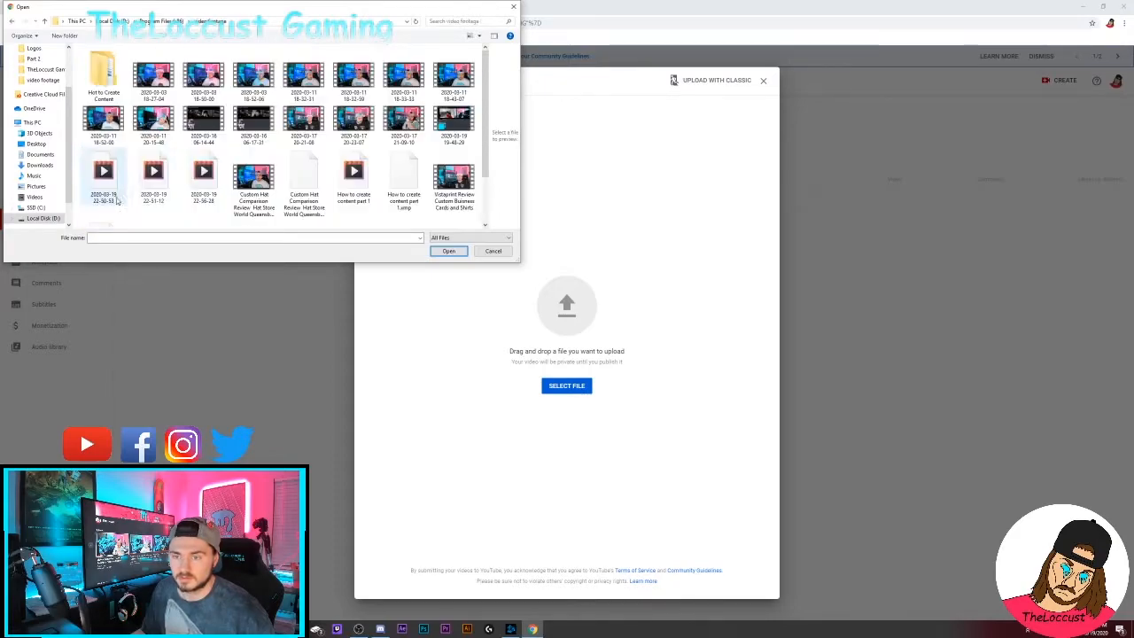
{"action": "scroll", "coordinate": [274, 161], "scroll_direction": "down", "scroll_amount": 1}
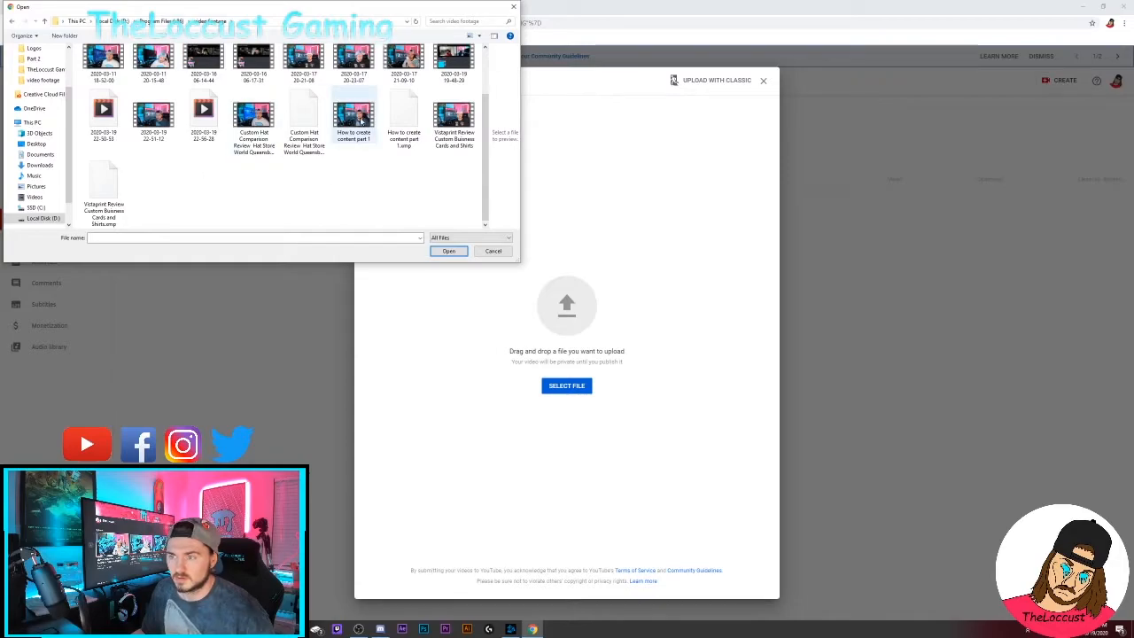
{"action": "left_click", "coordinate": [361, 121]}
{"action": "left_click", "coordinate": [449, 252]}
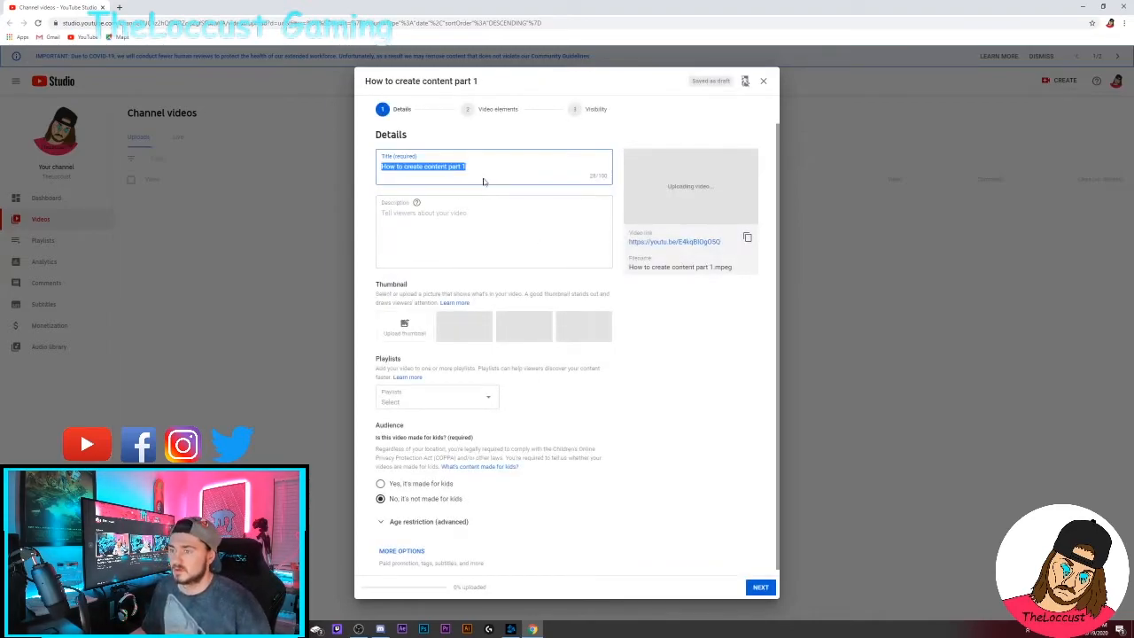
Capitalize the main words of the video title so it reads "How to Create Content Part 1".
{"action": "left_click", "coordinate": [471, 168]}
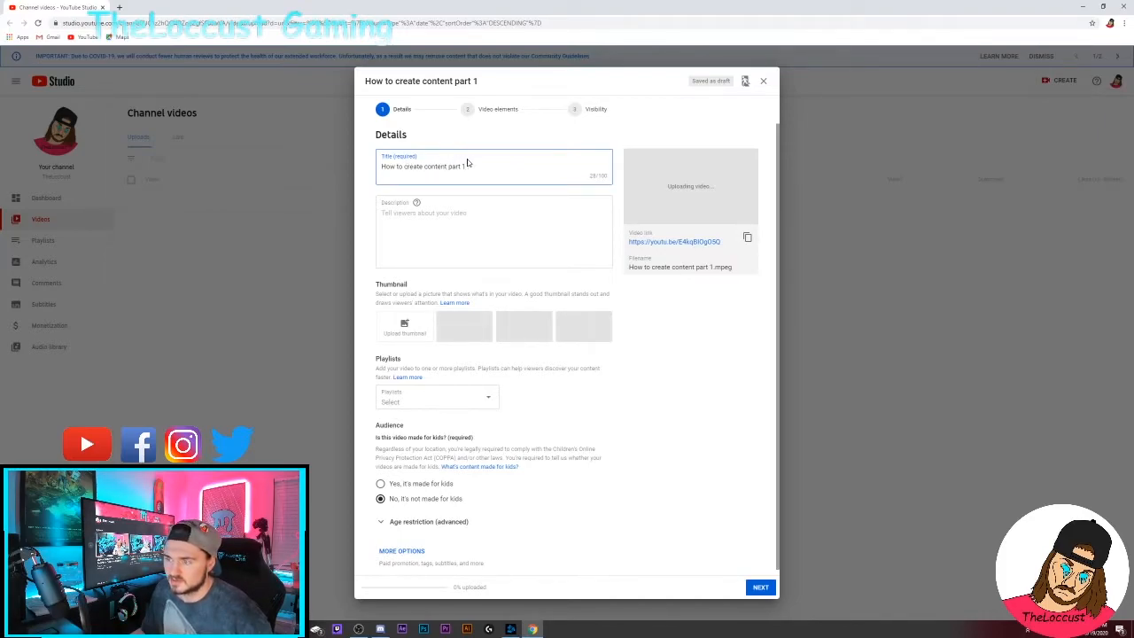
{"action": "key", "text": "BackSpace"}
{"action": "type", "text": "C"}
{"action": "key", "text": "Right"}
{"action": "key", "text": "Right"}
{"action": "key", "text": "Right"}
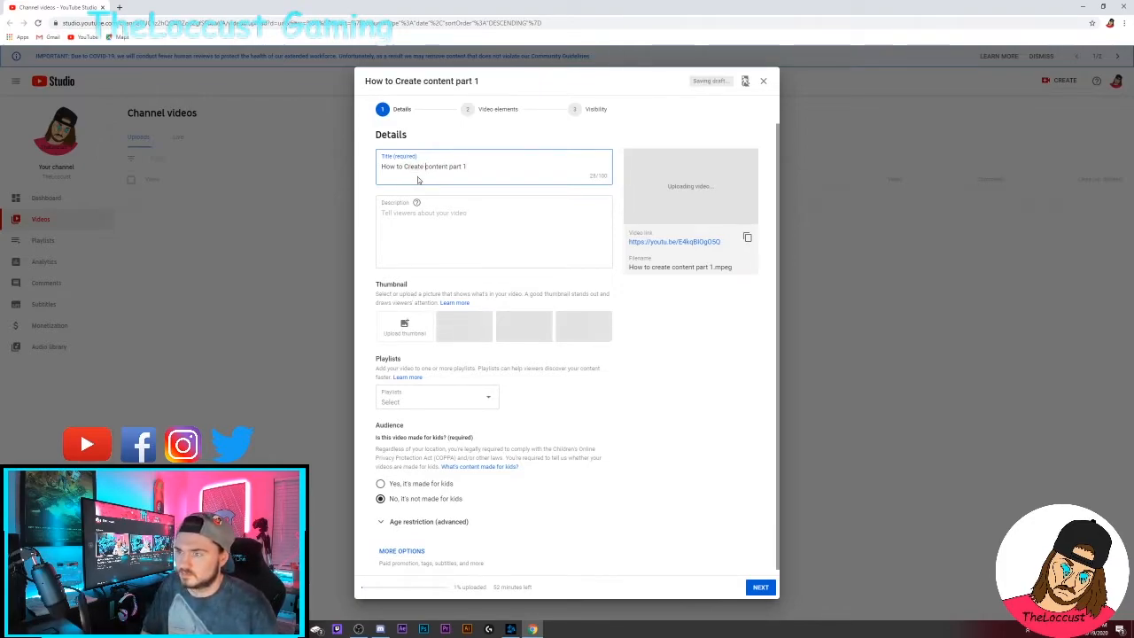
{"action": "key", "text": "Delete"}
{"action": "type", "text": "C"}
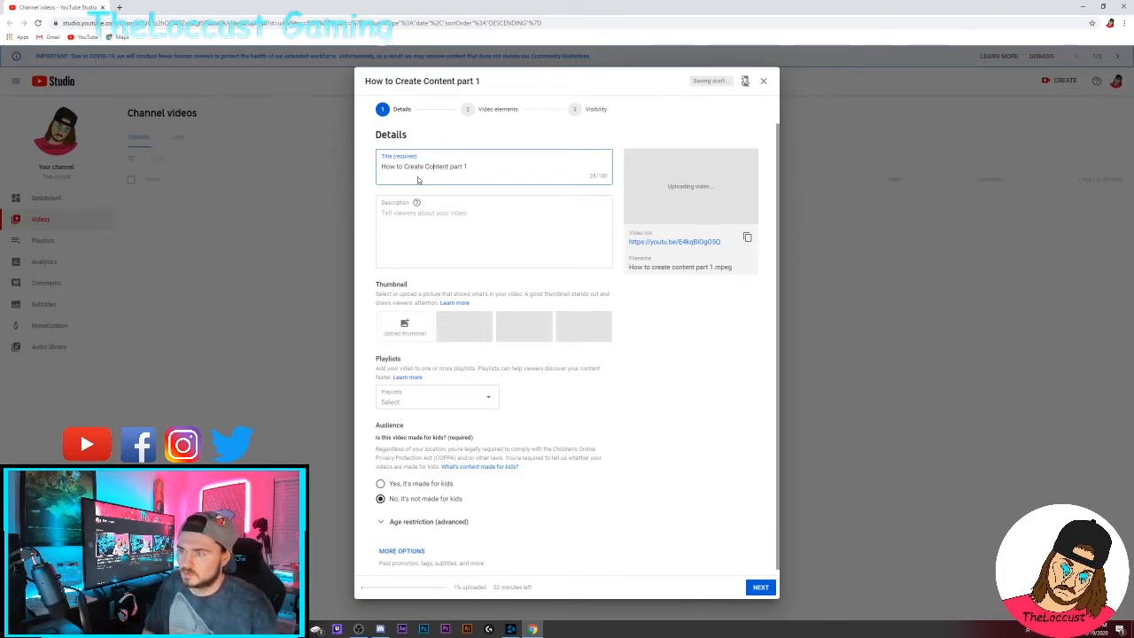
{"action": "key", "text": "Left"}
{"action": "key", "text": "Left"}
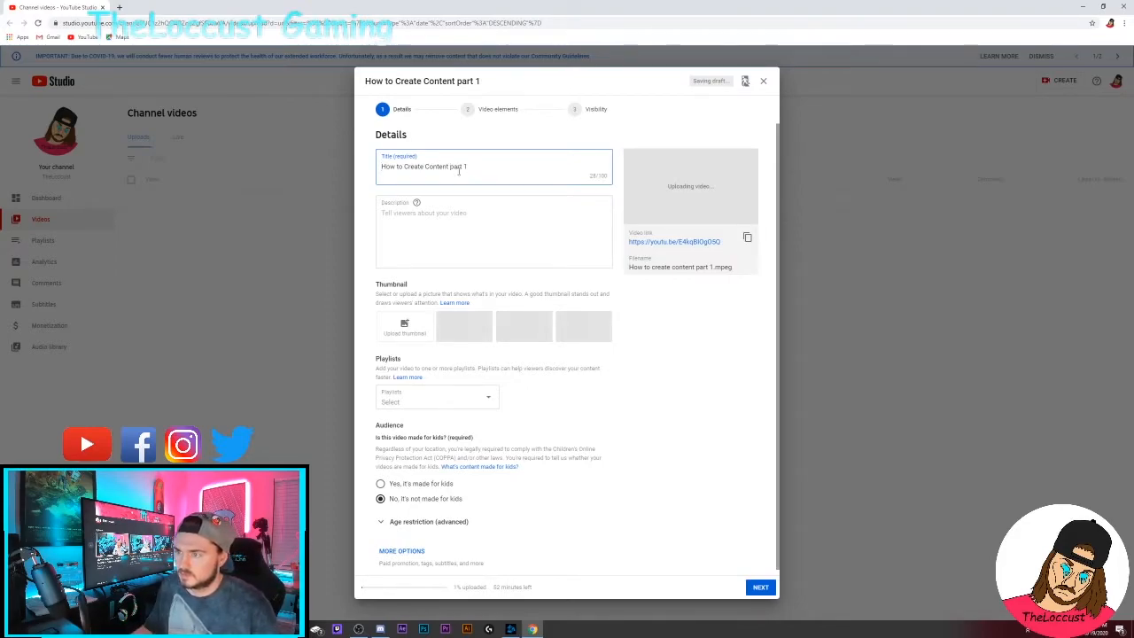
{"action": "key", "text": "BackSpace"}
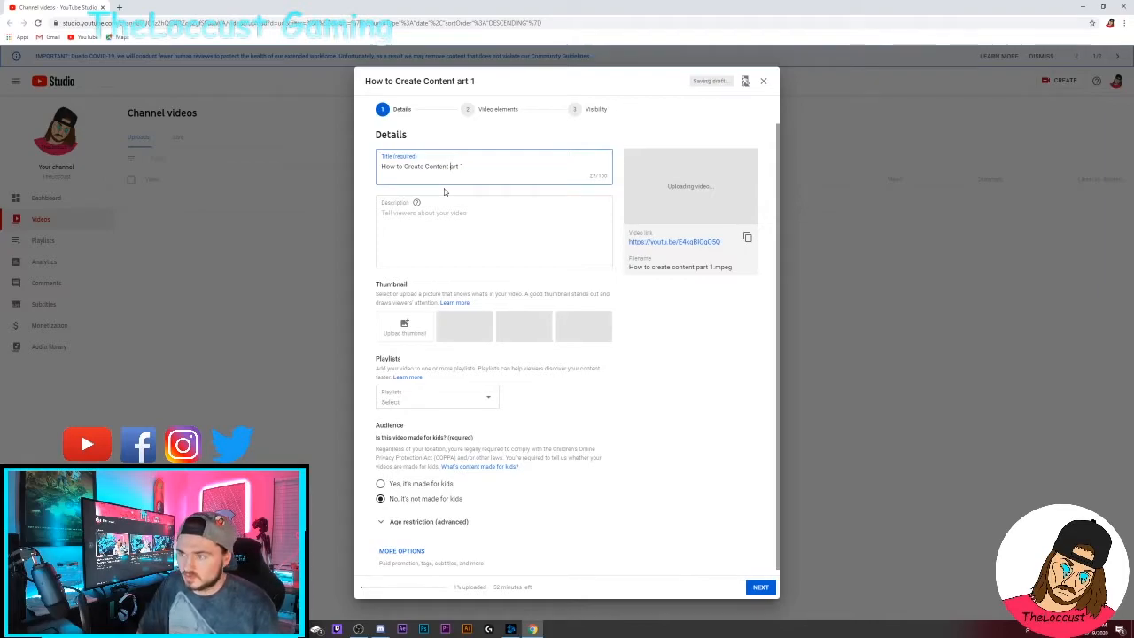
{"action": "type", "text": "P"}
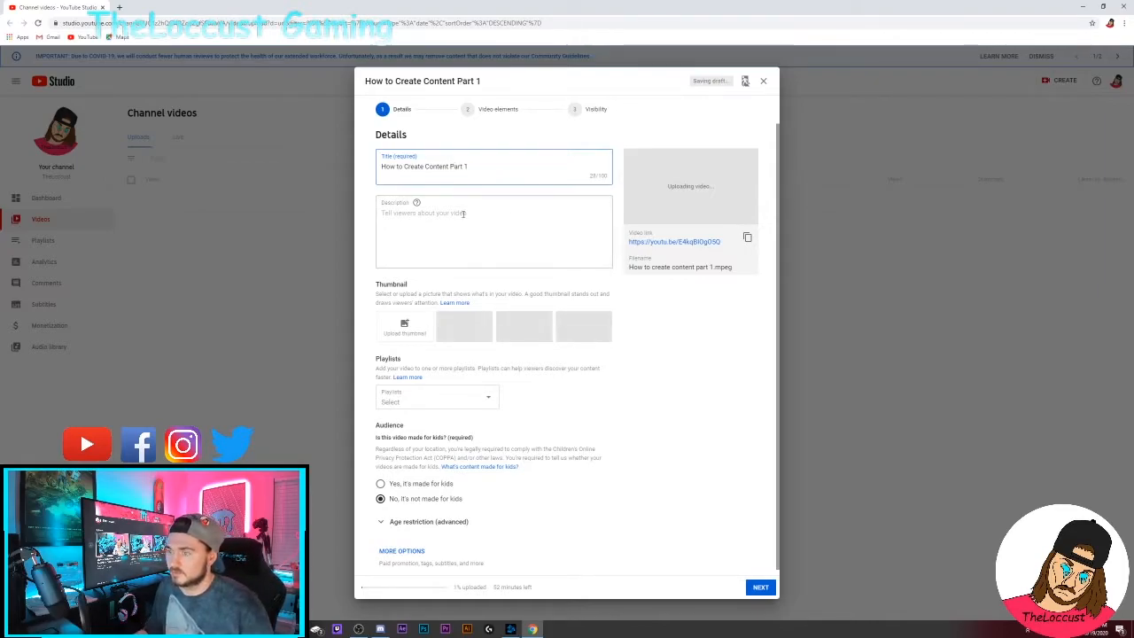
Append " / Pick an Idea and Start Filming" to the end of the video title.
{"action": "left_click", "coordinate": [479, 167]}
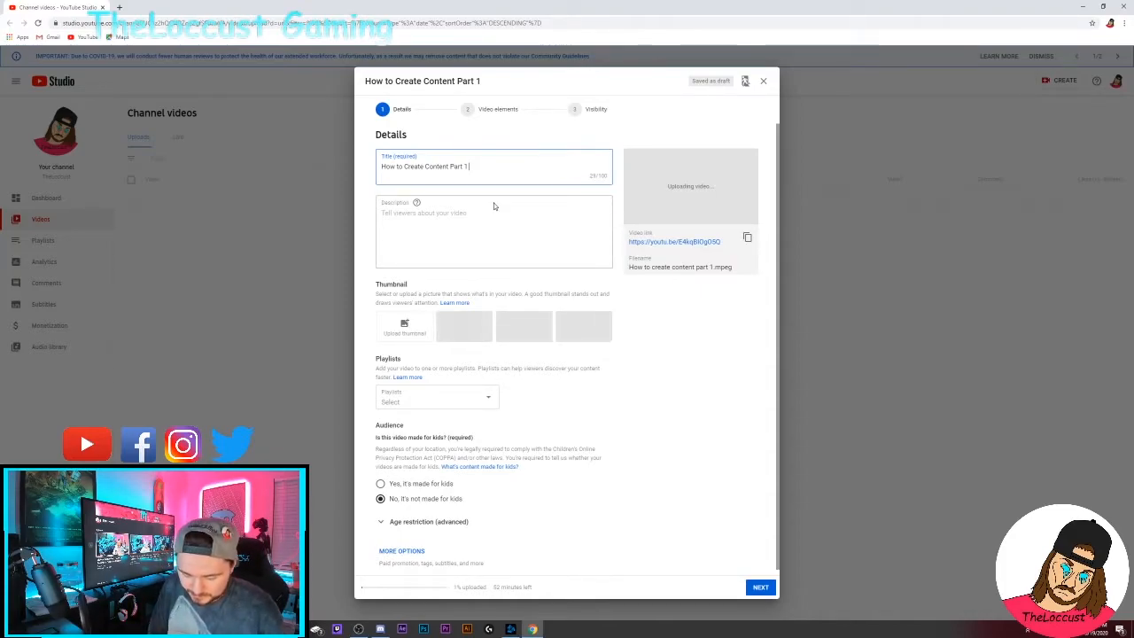
{"action": "type", "text": "Pick "}
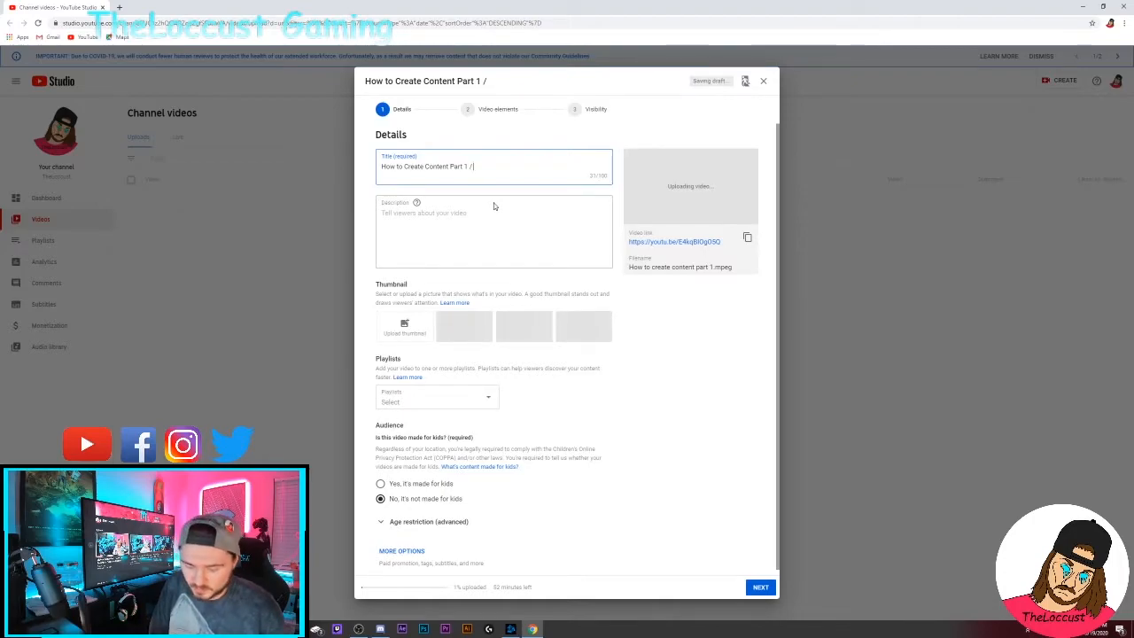
{"action": "type", "text": "an"}
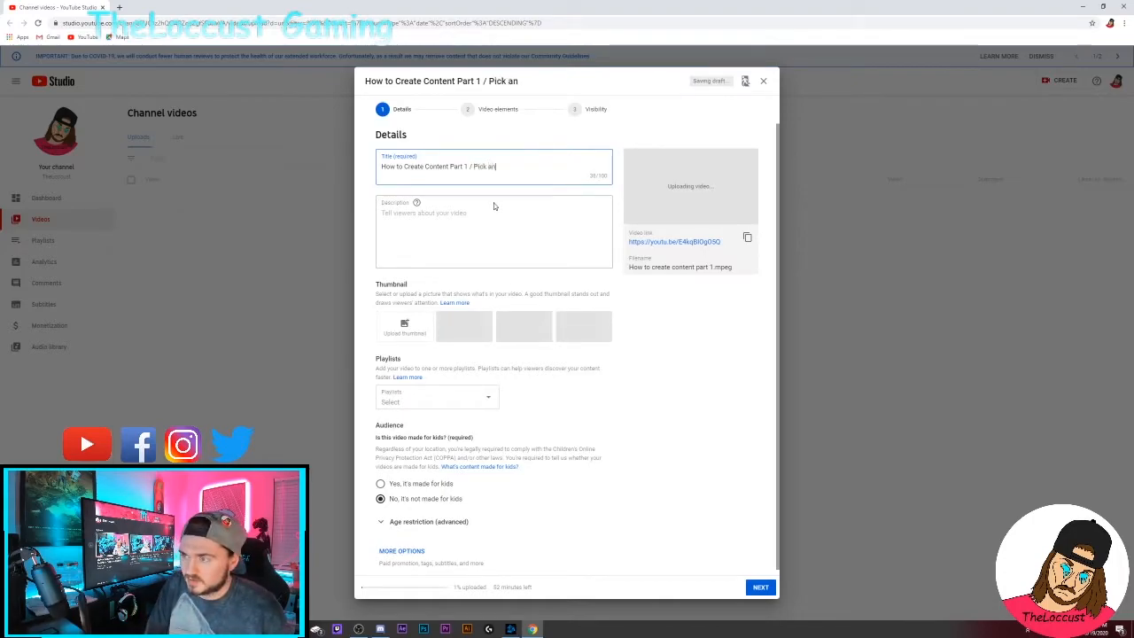
{"action": "type", "text": " Idea "}
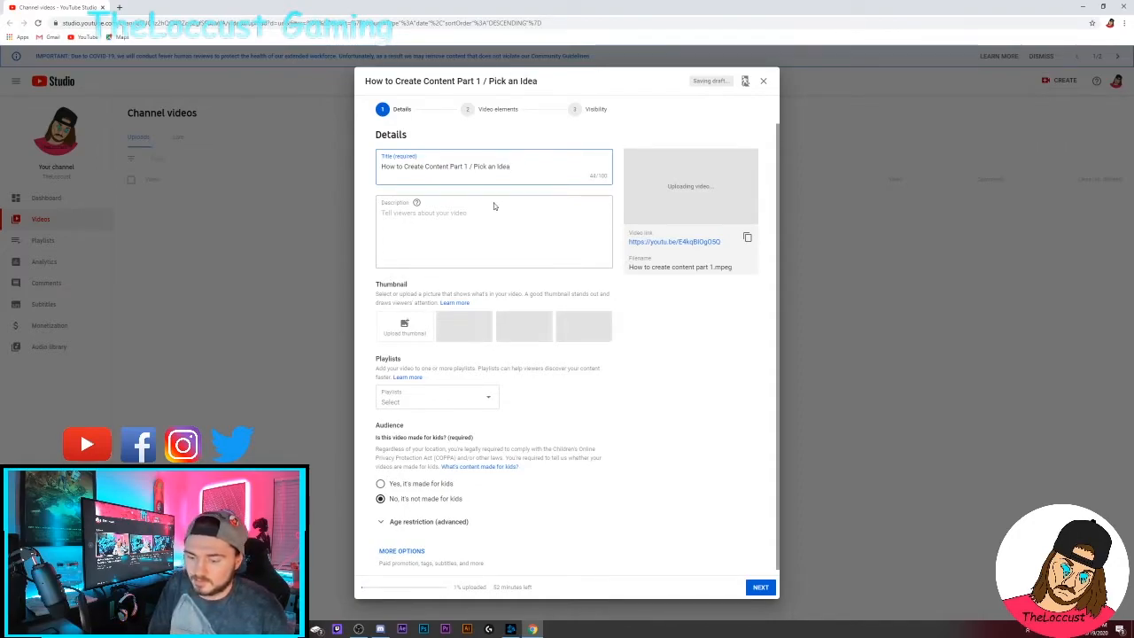
{"action": "type", "text": "and Start Filming"}
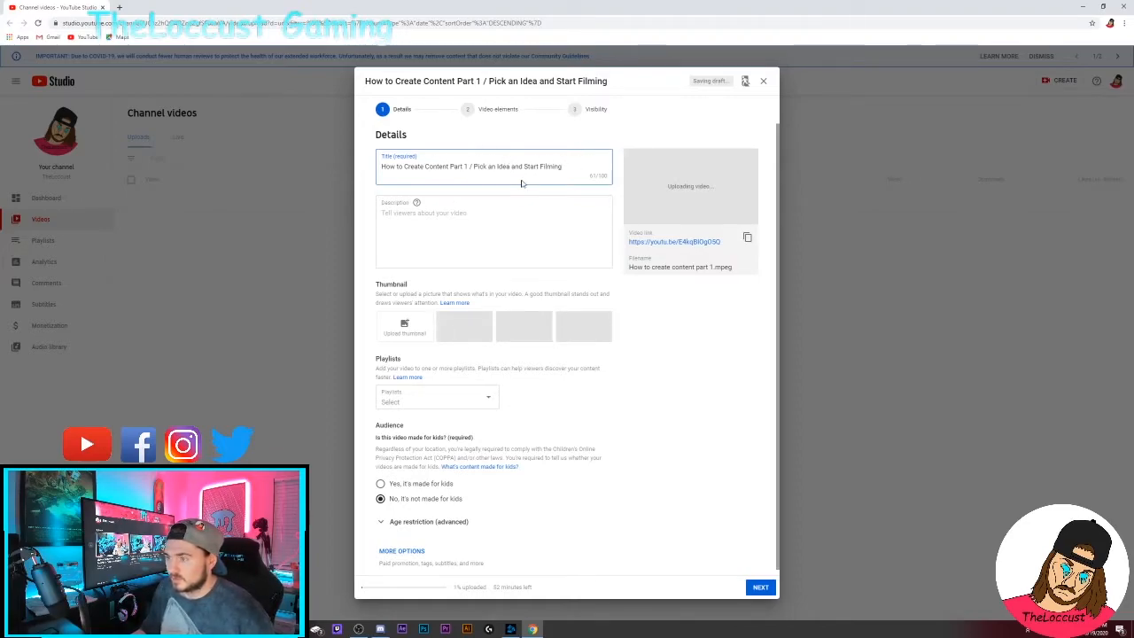
Write a description summarizing how to get started creating content, noting it is Part 1 out of 3, and inviting viewers to check out the mini series.
{"action": "left_click", "coordinate": [410, 215]}
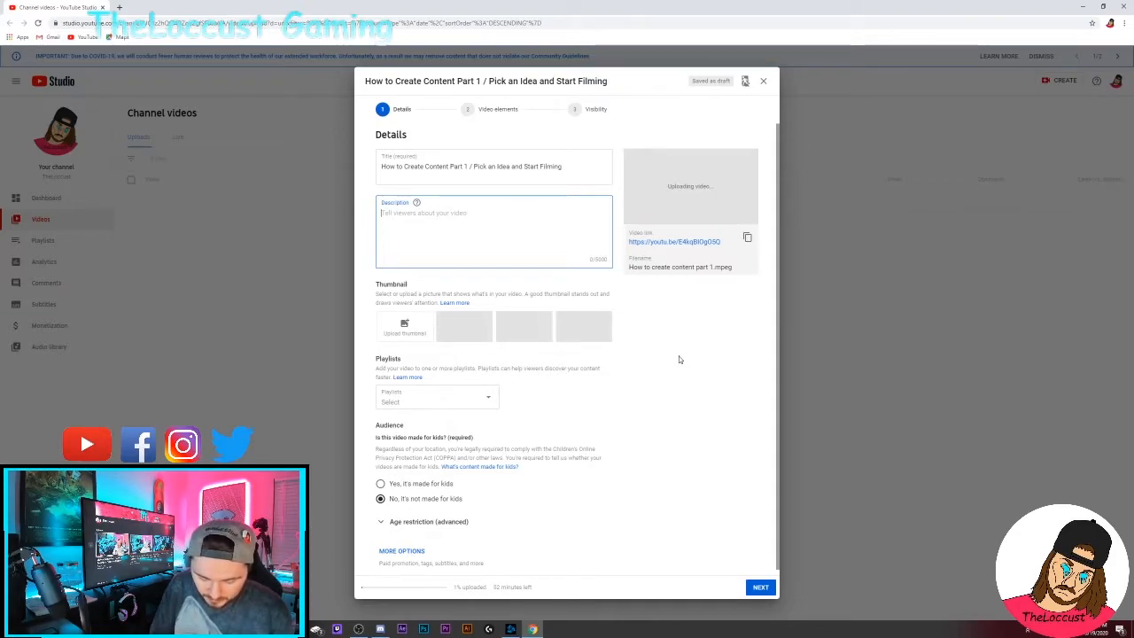
{"action": "type", "text": "In this "}
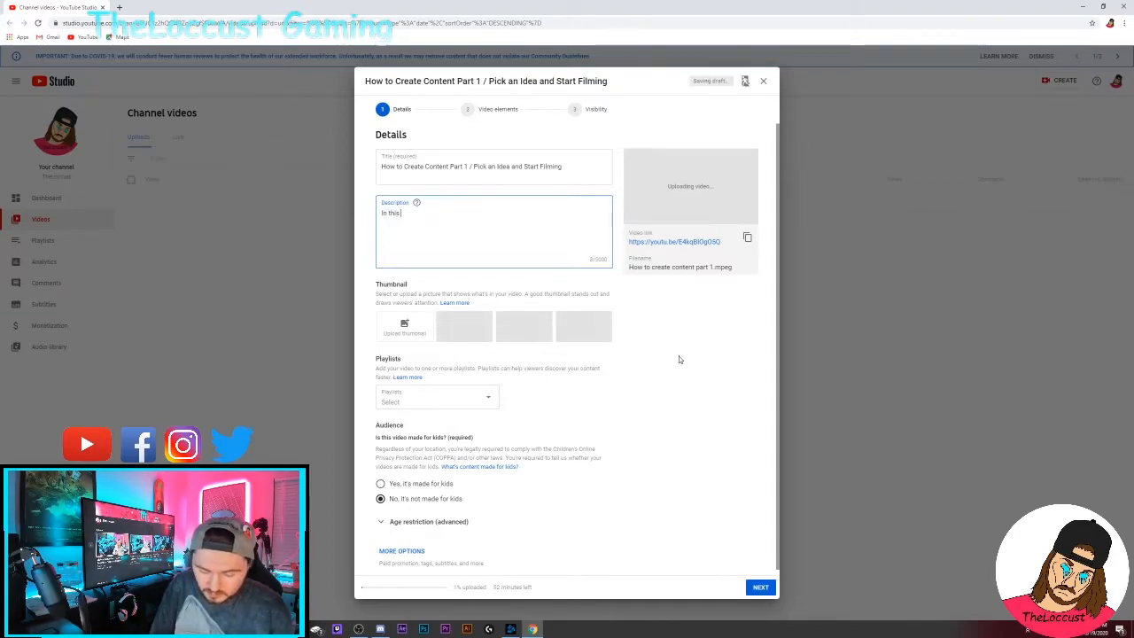
{"action": "type", "text": "video "}
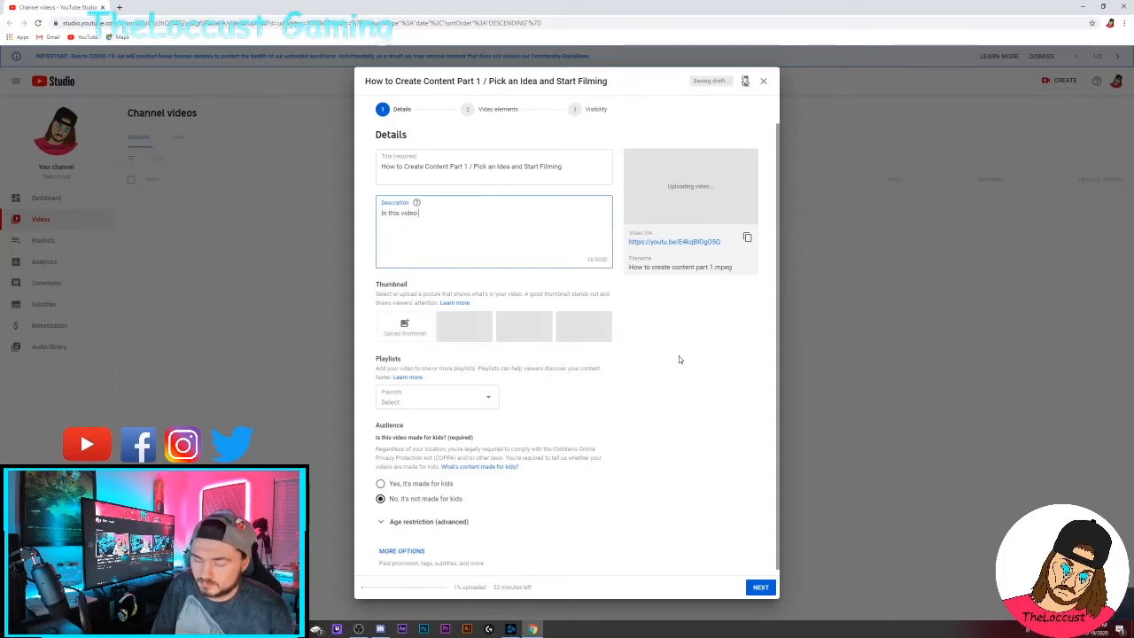
{"action": "type", "text": "I go over how to get started"}
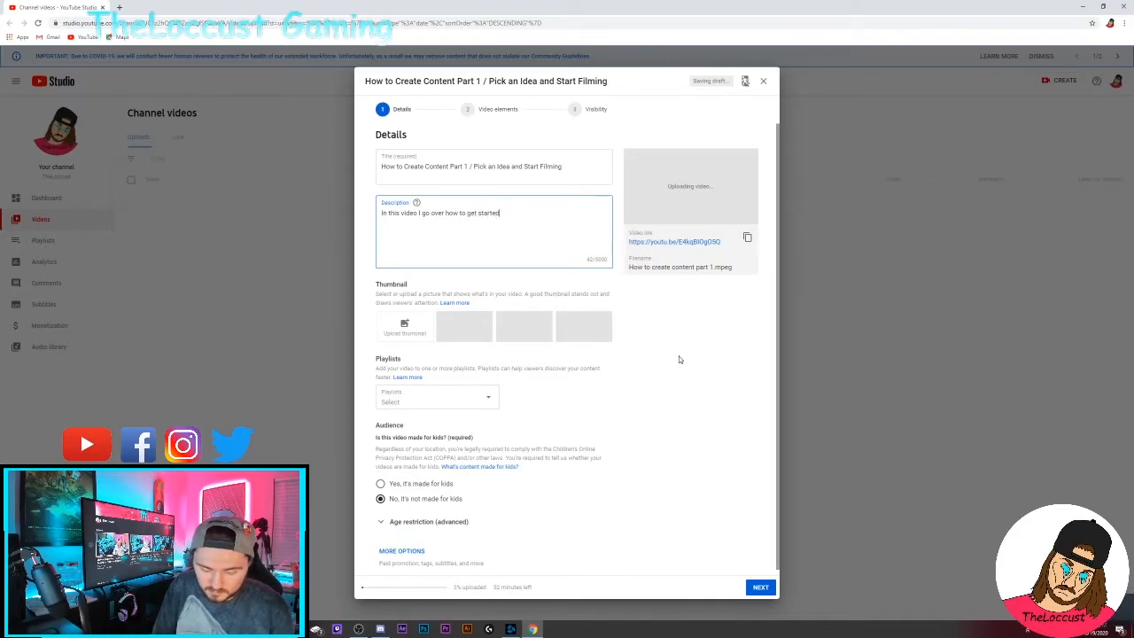
{"action": "type", "text": " creating content"}
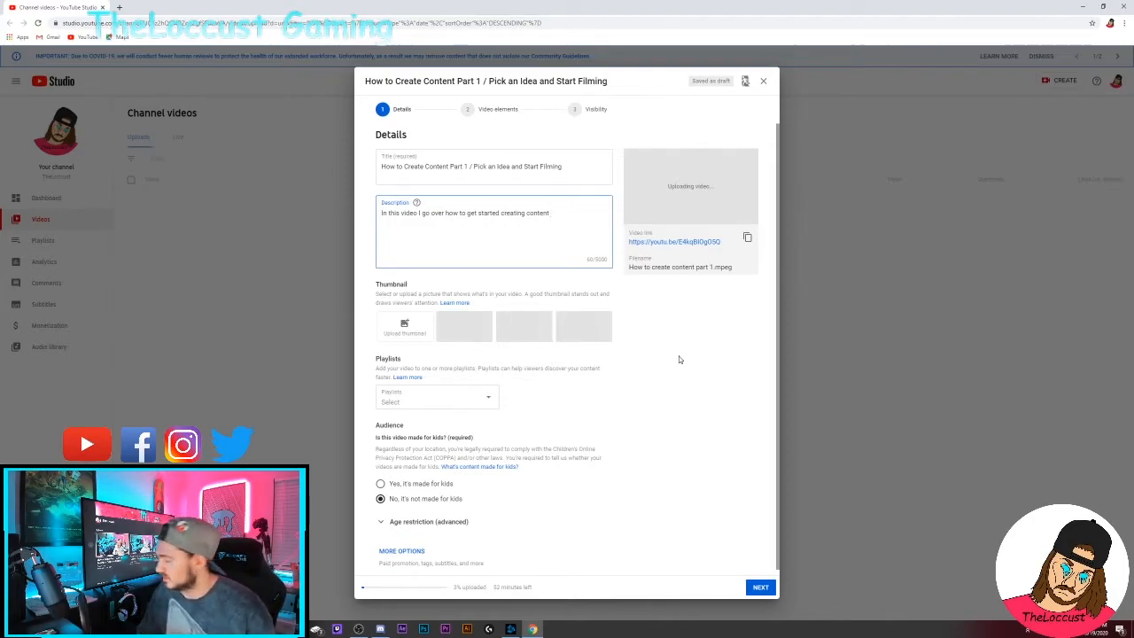
{"action": "type", "text": "by first picking an idea, Writing that idea down, thinking about that idea and then finally doing research on it. How to start filming and what to film as well as ways to film and create your content. whether that be on a camera or using a webcam and OBS.  This is Part 1 out of 3 so stay tuned for the next 2 parts. Coming very soon.  If you were interested in Creating Content but don't know where to start check out this mini series and start your content creating today!"}
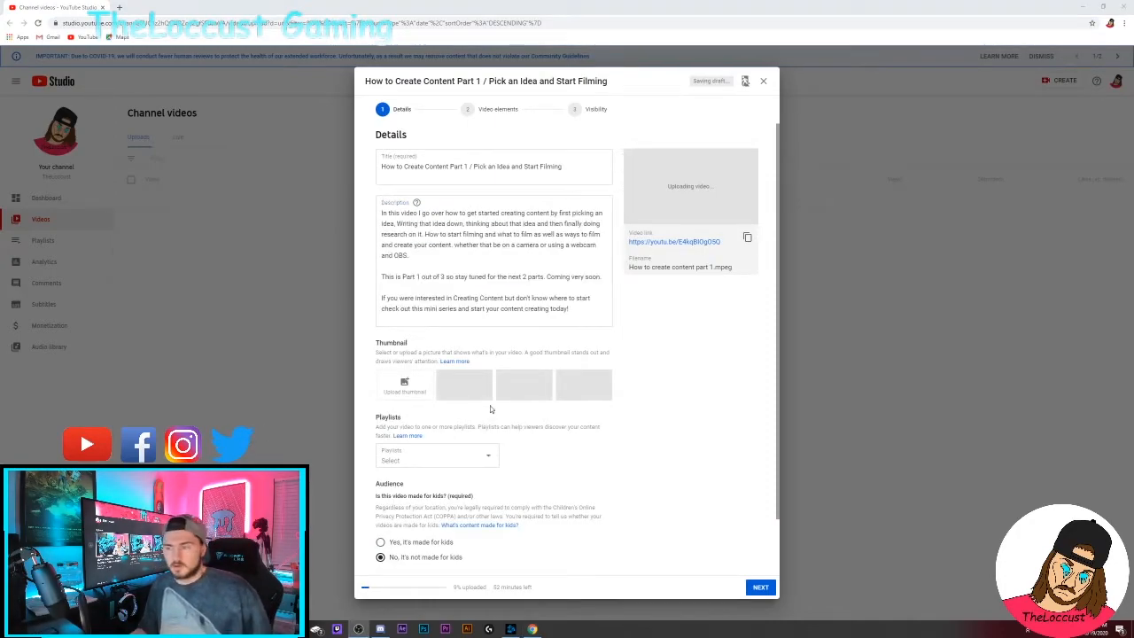
Review the description's paragraphs: the video summary, the note about the next parts, and the closing invitation.
{"action": "left_click_drag", "start_coordinate": [382, 215], "coordinate": [411, 257]}
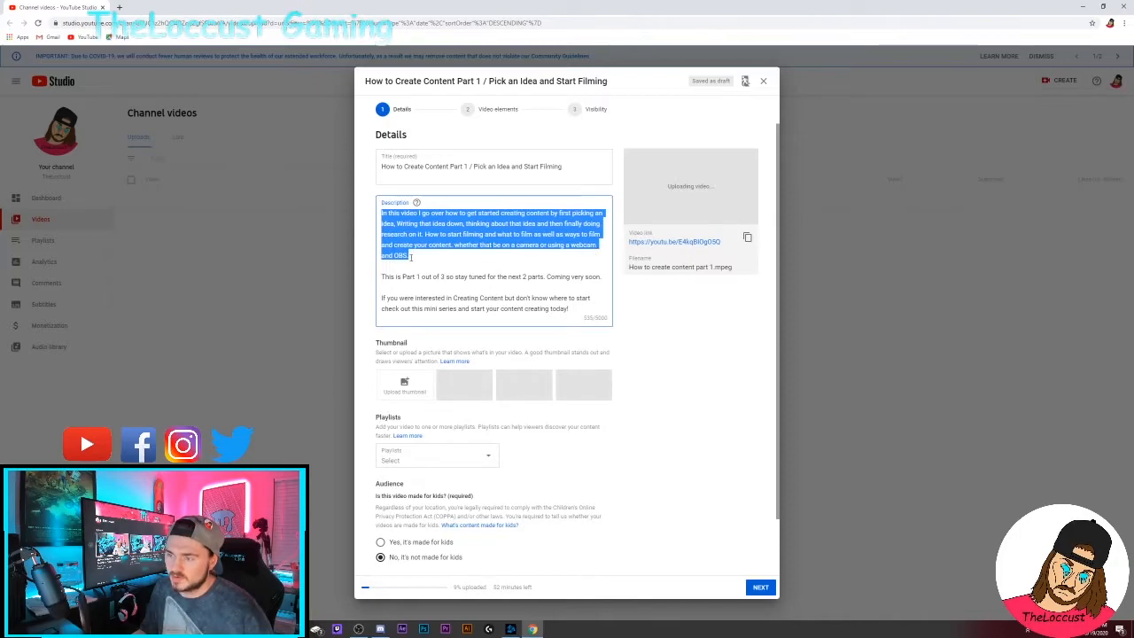
{"action": "left_click", "coordinate": [448, 233]}
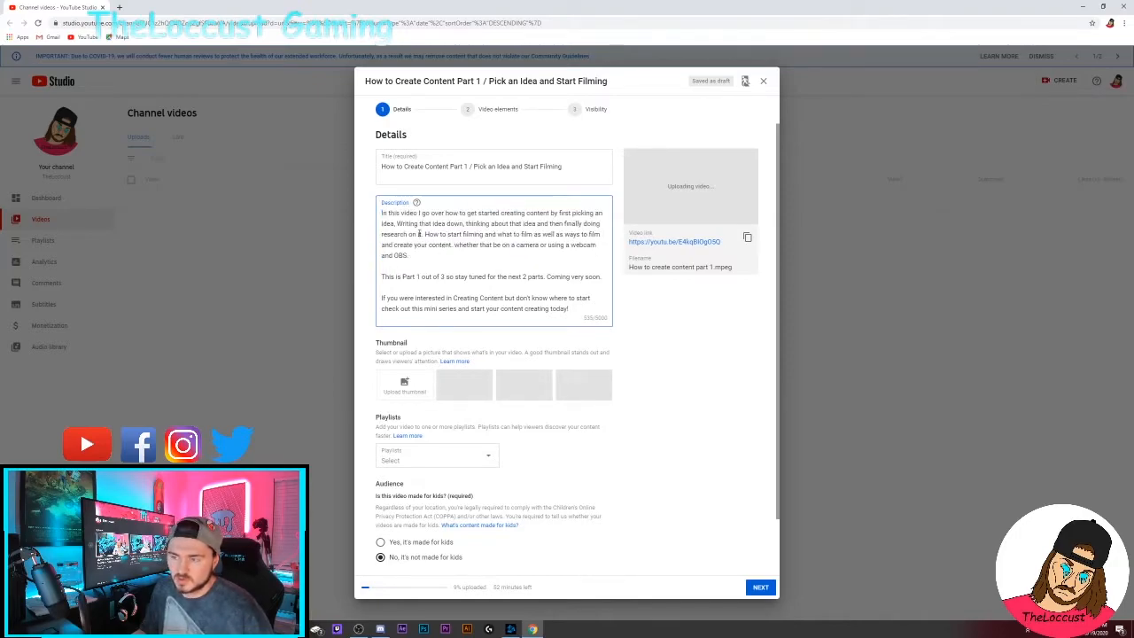
{"action": "left_click_drag", "start_coordinate": [425, 234], "coordinate": [587, 248]}
{"action": "left_click", "coordinate": [438, 234]}
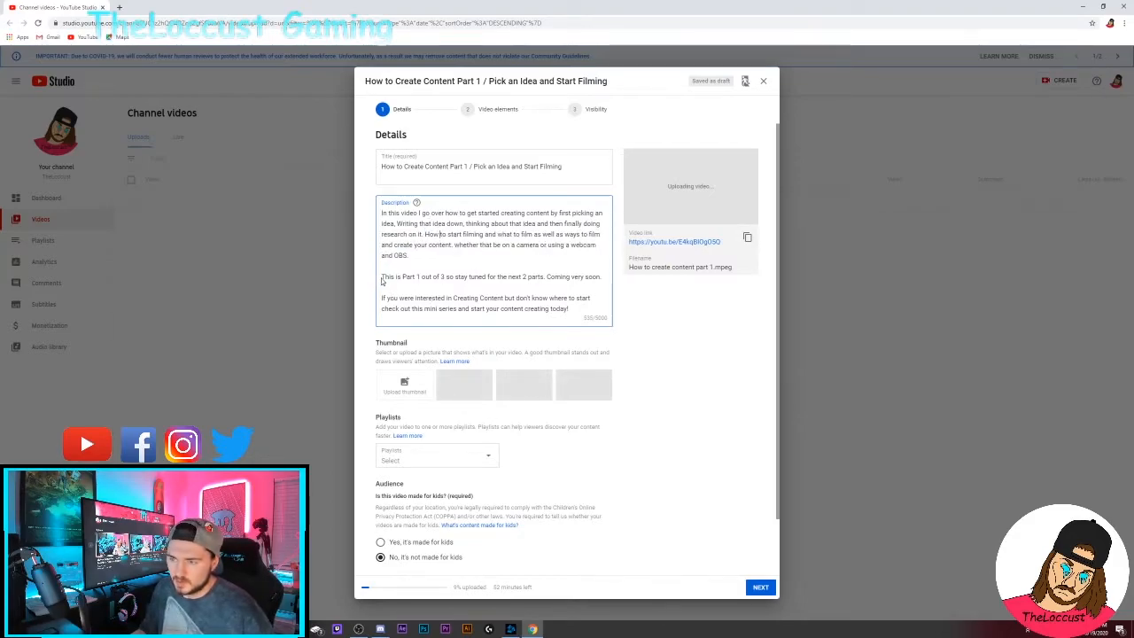
{"action": "left_click_drag", "start_coordinate": [383, 278], "coordinate": [585, 278]}
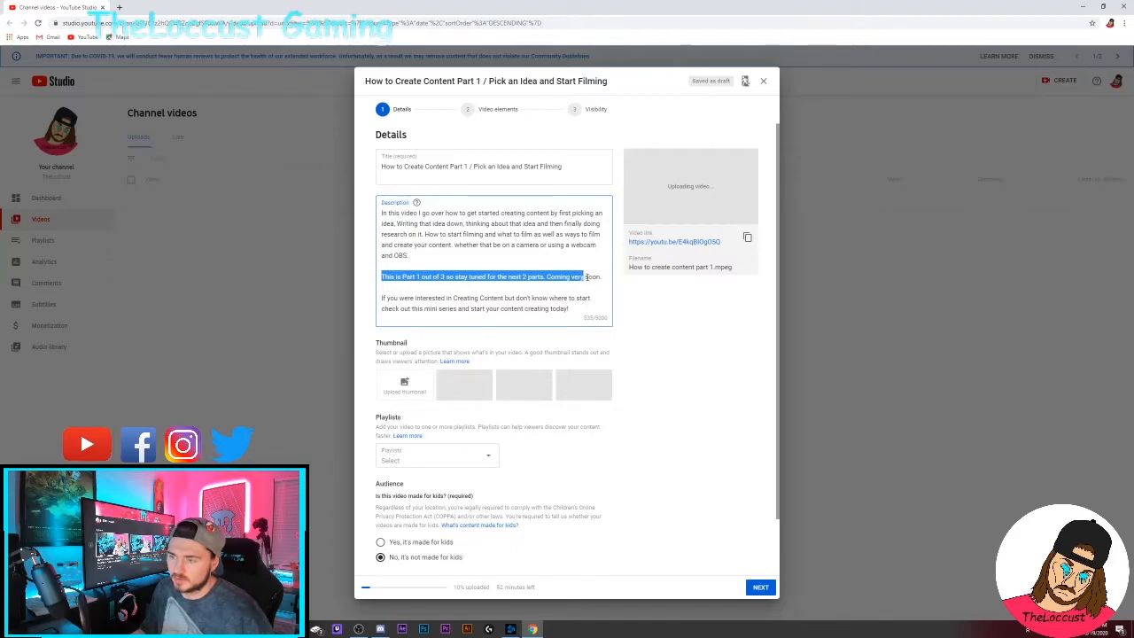
{"action": "left_click", "coordinate": [539, 289]}
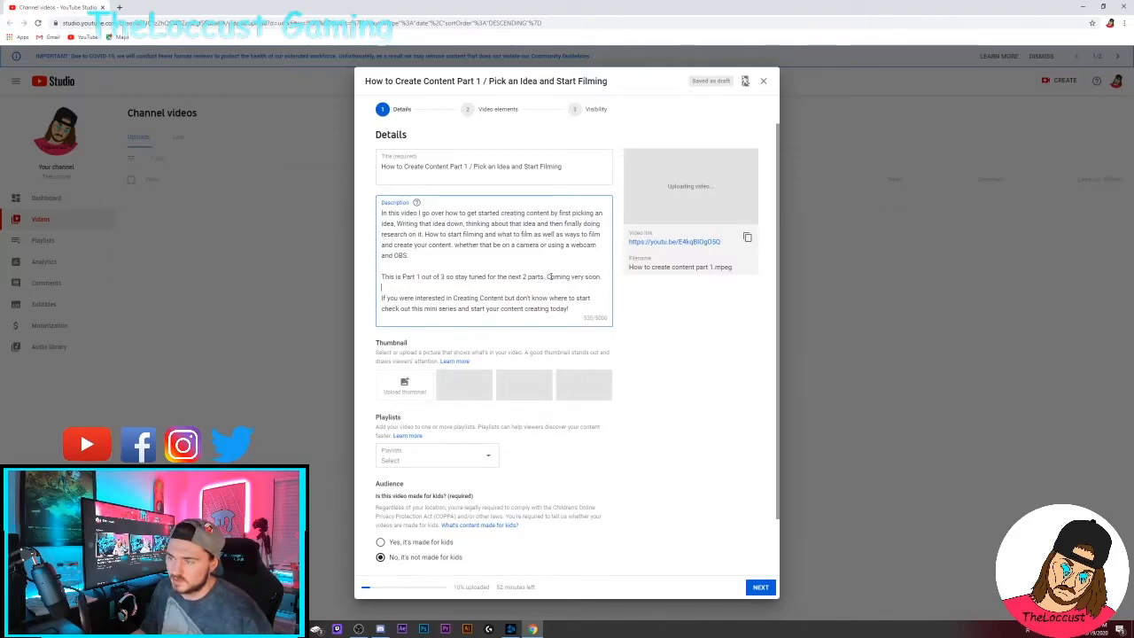
{"action": "left_click_drag", "start_coordinate": [546, 278], "coordinate": [571, 309]}
{"action": "left_click", "coordinate": [443, 290]}
{"action": "left_click_drag", "start_coordinate": [449, 306], "coordinate": [581, 312]}
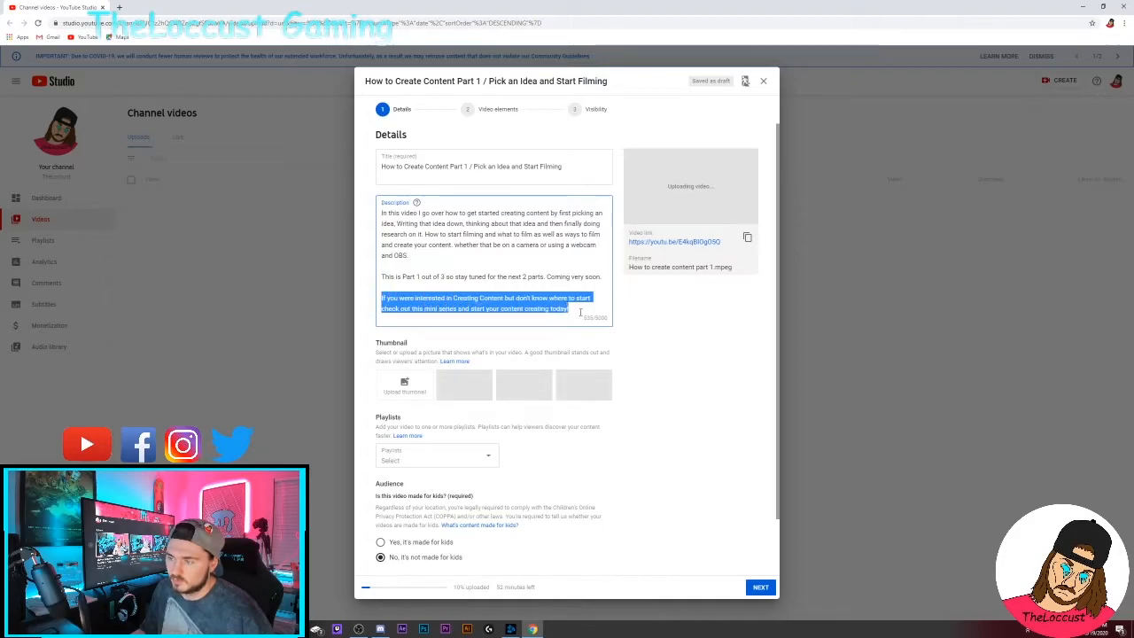
{"action": "left_click", "coordinate": [572, 308]}
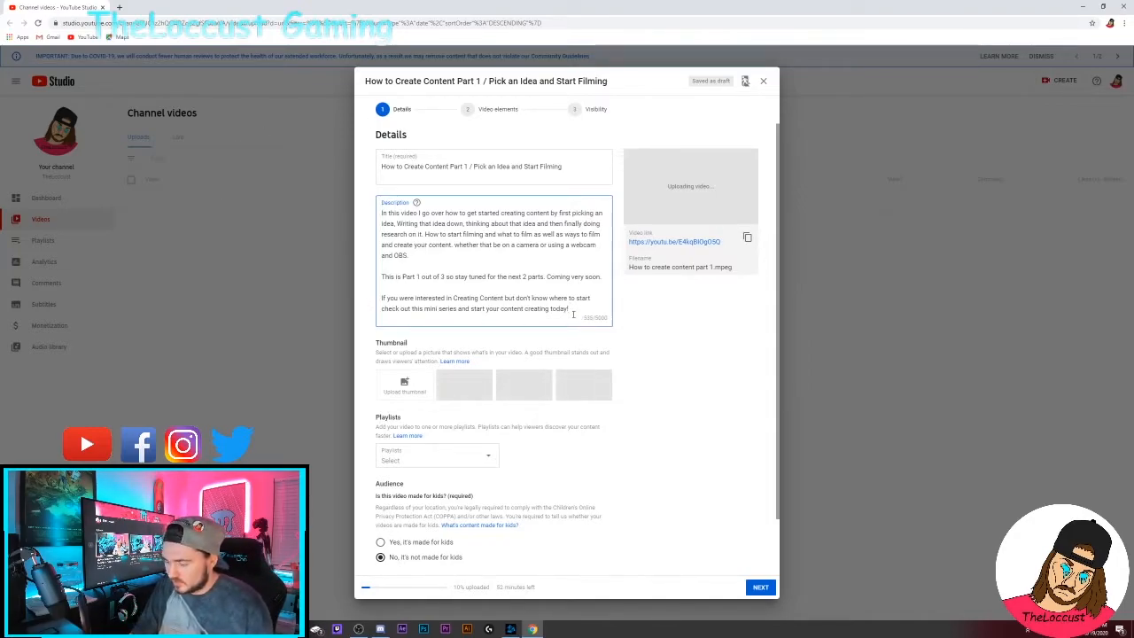
Copy the block from the Twitch Stream link through the music credit in the Vistaprint Review video's description, and return to the new video's draft.
{"action": "key", "text": "ctrl+shift+t"}
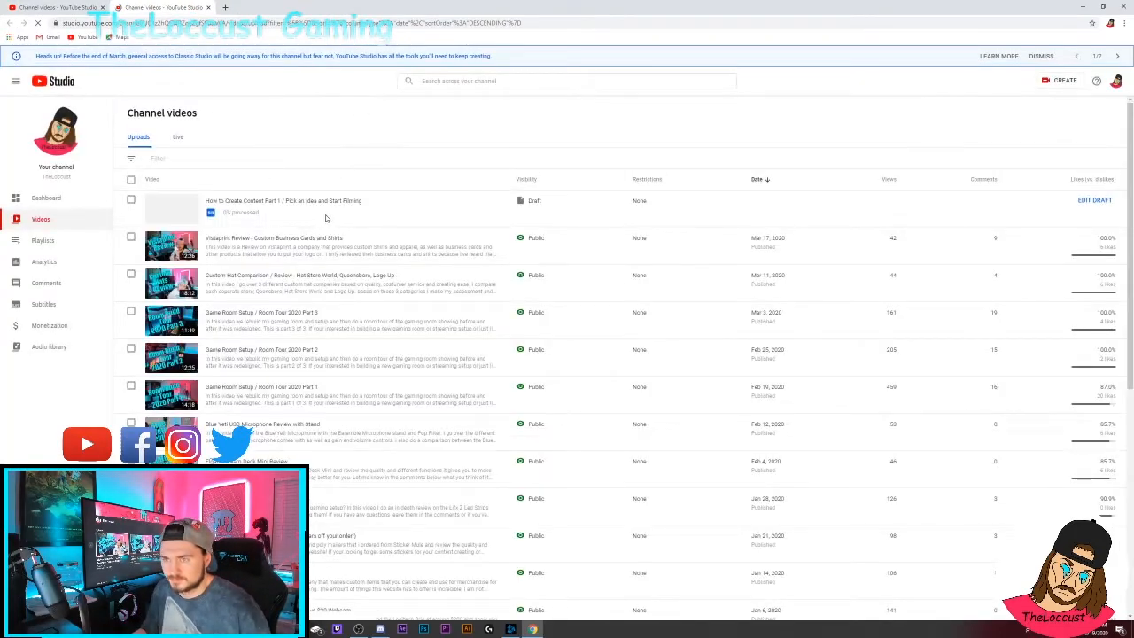
{"action": "left_click", "coordinate": [215, 247]}
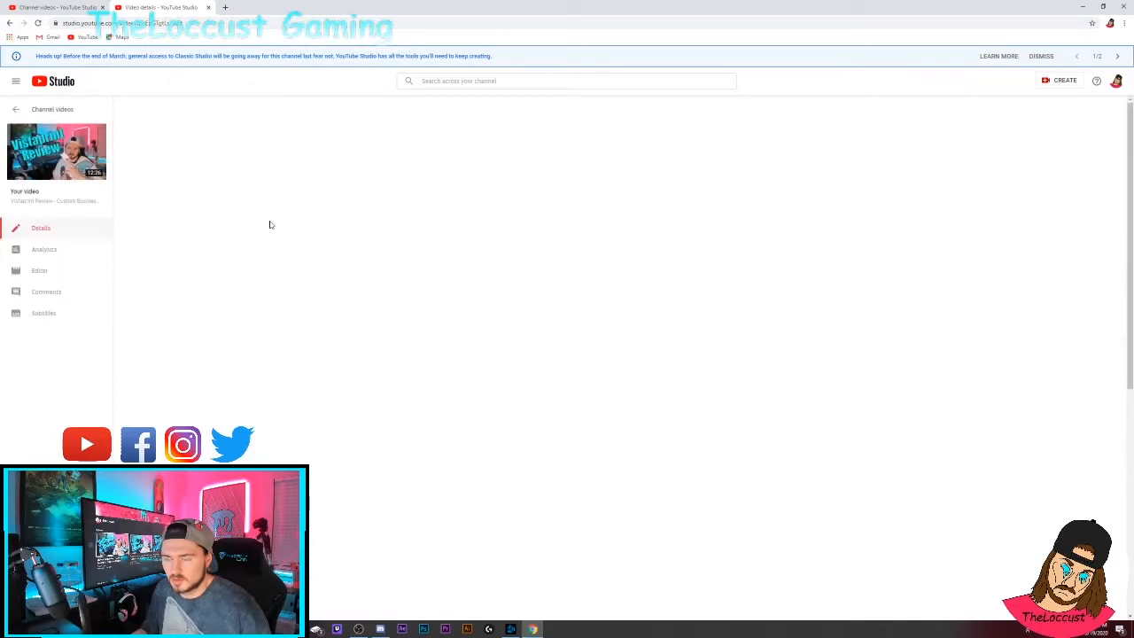
{"action": "scroll", "coordinate": [253, 372], "scroll_direction": "down", "scroll_amount": 5}
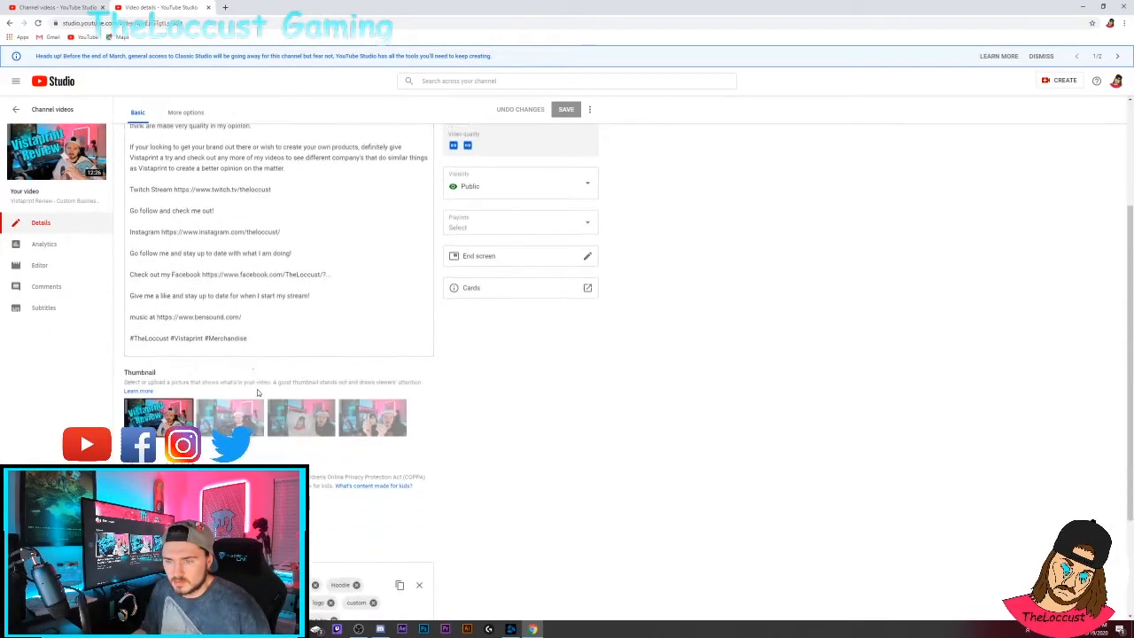
{"action": "left_click_drag", "start_coordinate": [241, 311], "coordinate": [130, 183]}
{"action": "key", "text": "ctrl+c"}
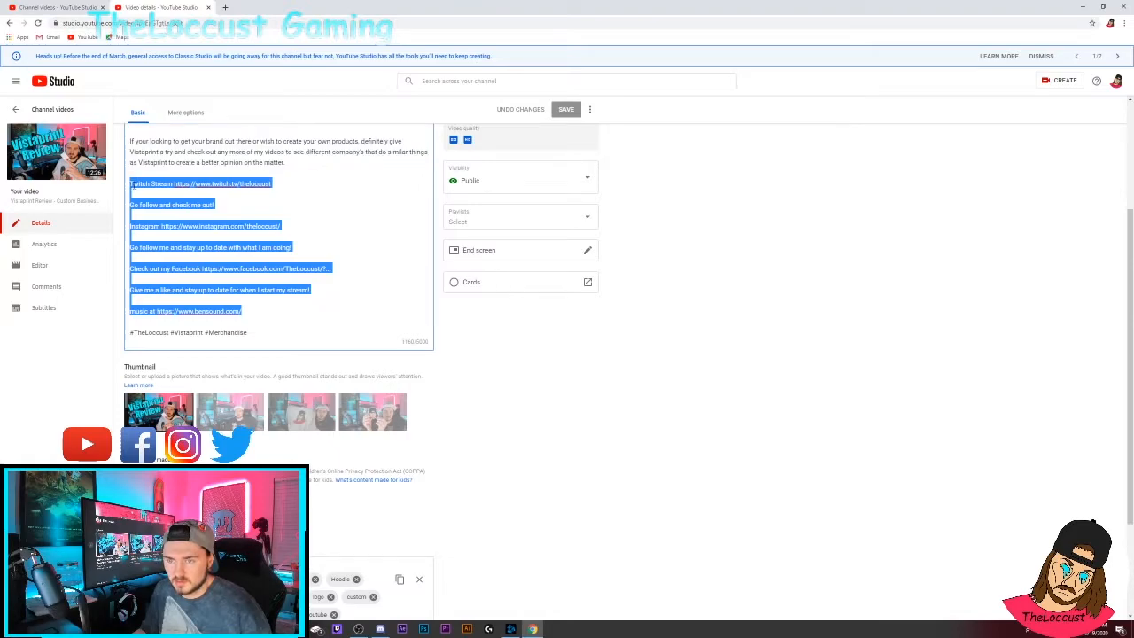
{"action": "left_click", "coordinate": [90, 5]}
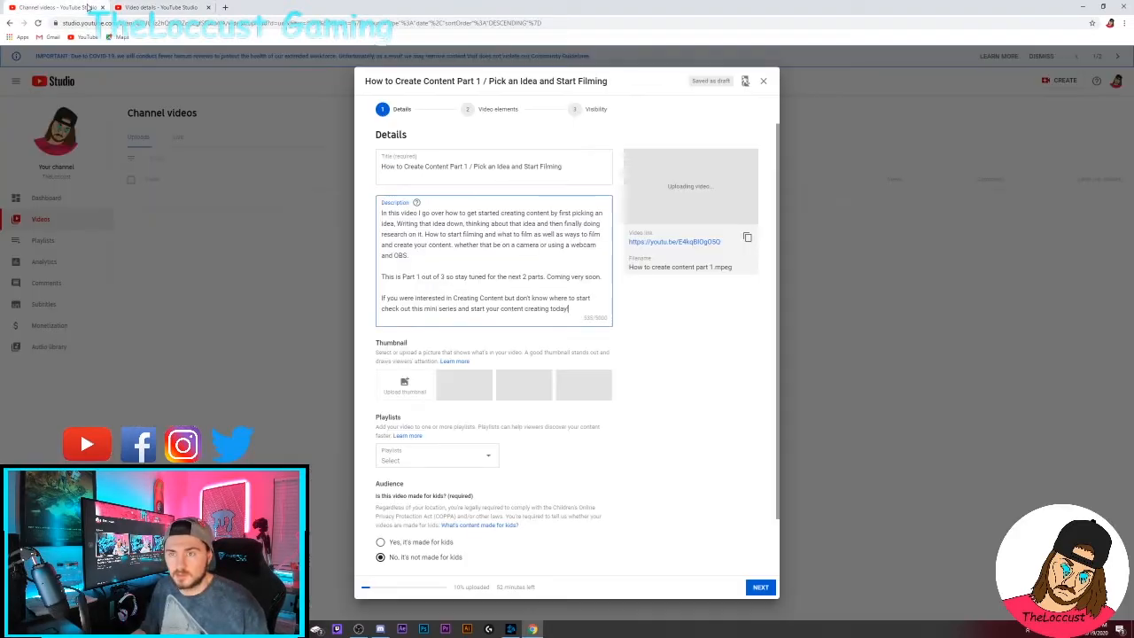
Paste the copied block of social links and music credit below the description's closing invitation, separated by a blank line.
{"action": "key", "text": "Return"}
{"action": "key", "text": "Return"}
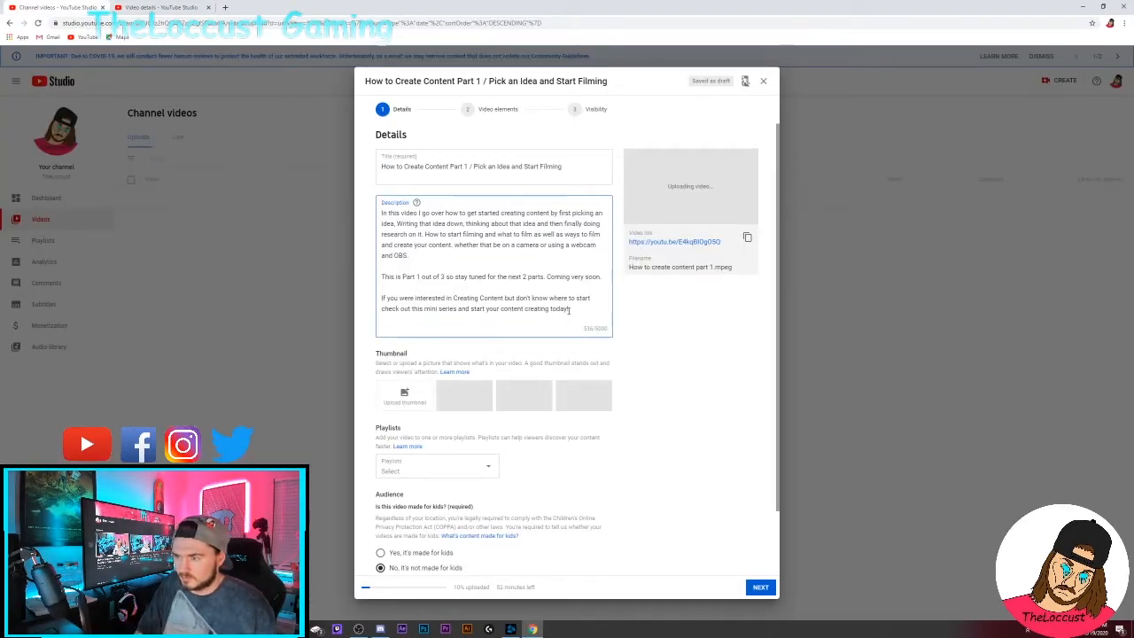
{"action": "key", "text": "ctrl+v"}
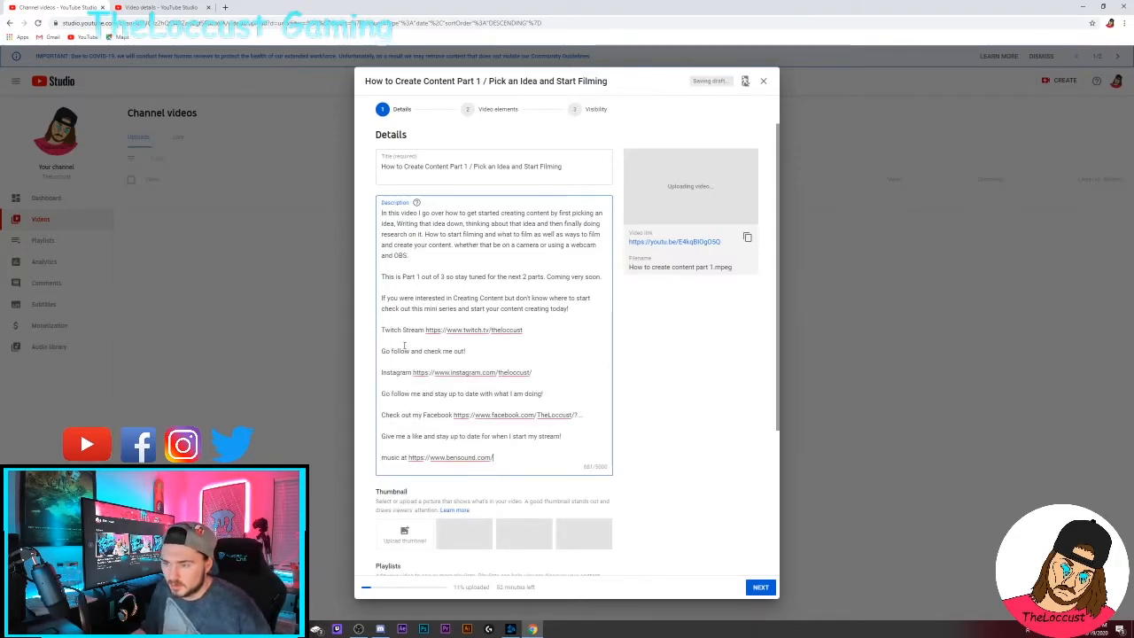
Review the pasted description lines: the Twitch, Instagram and Facebook links with their follow notes, and the music credit.
{"action": "left_click_drag", "start_coordinate": [412, 328], "coordinate": [540, 329]}
{"action": "left_click", "coordinate": [539, 330]}
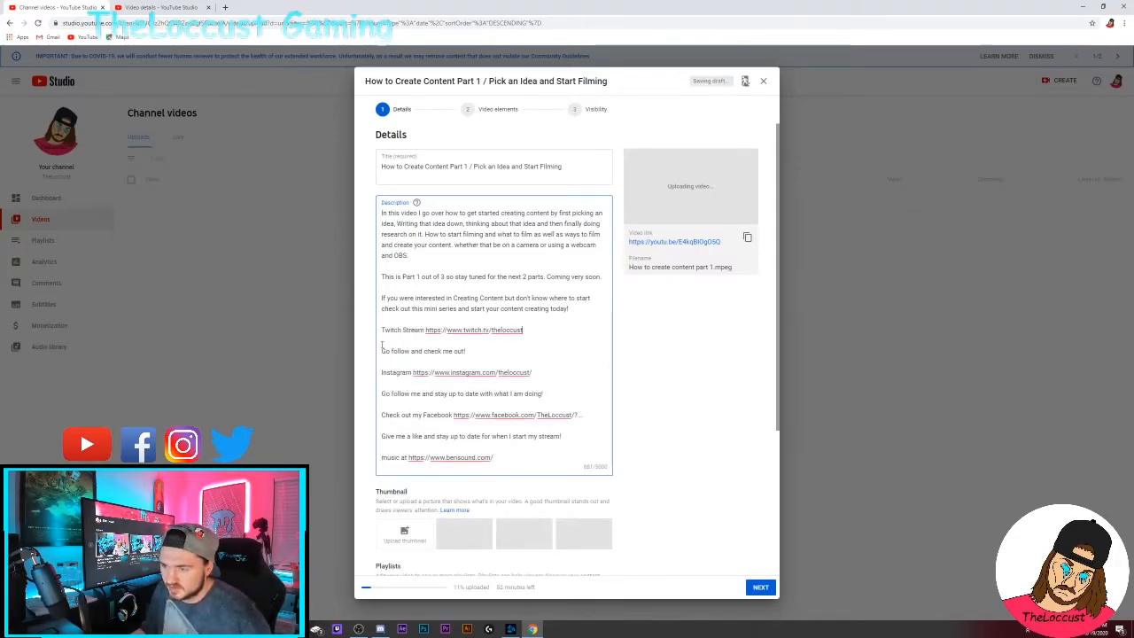
{"action": "left_click_drag", "start_coordinate": [482, 376], "coordinate": [550, 372]}
{"action": "left_click_drag", "start_coordinate": [425, 394], "coordinate": [551, 390]}
{"action": "left_click_drag", "start_coordinate": [384, 415], "coordinate": [589, 415]}
{"action": "left_click", "coordinate": [588, 415]}
{"action": "left_click_drag", "start_coordinate": [470, 438], "coordinate": [590, 445]}
{"action": "left_click", "coordinate": [589, 445]}
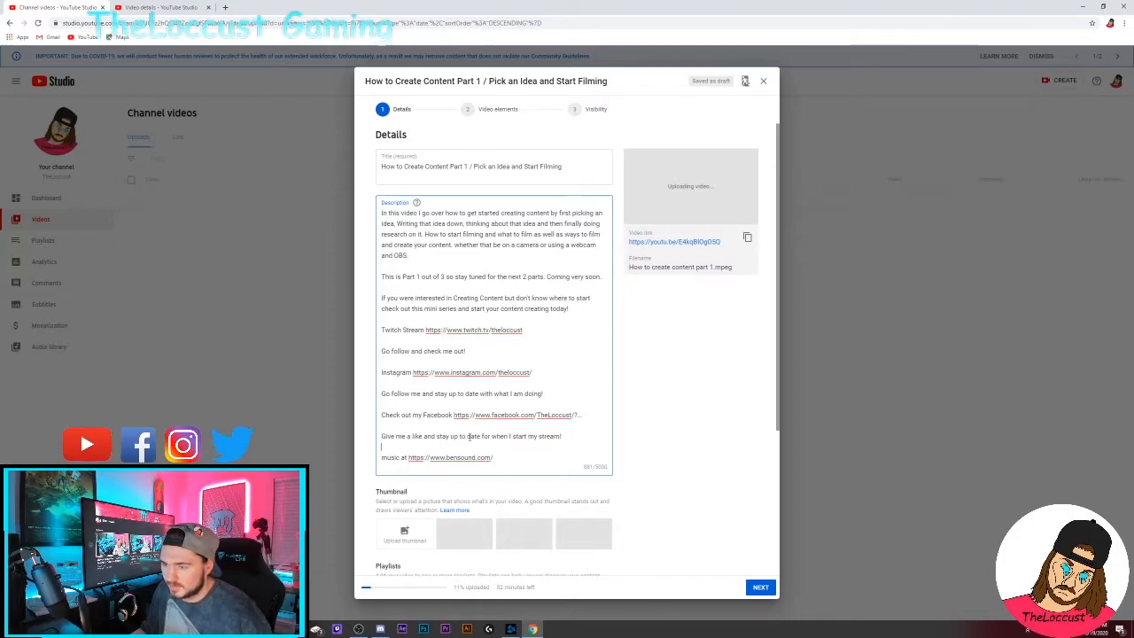
{"action": "left_click_drag", "start_coordinate": [382, 457], "coordinate": [495, 456]}
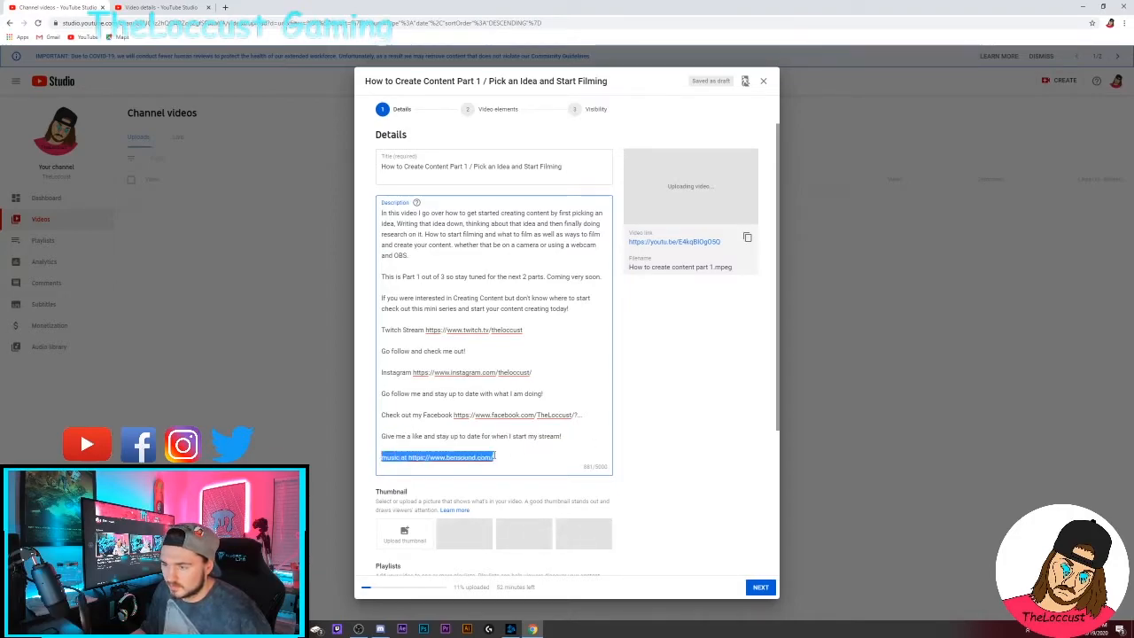
{"action": "left_click", "coordinate": [522, 458]}
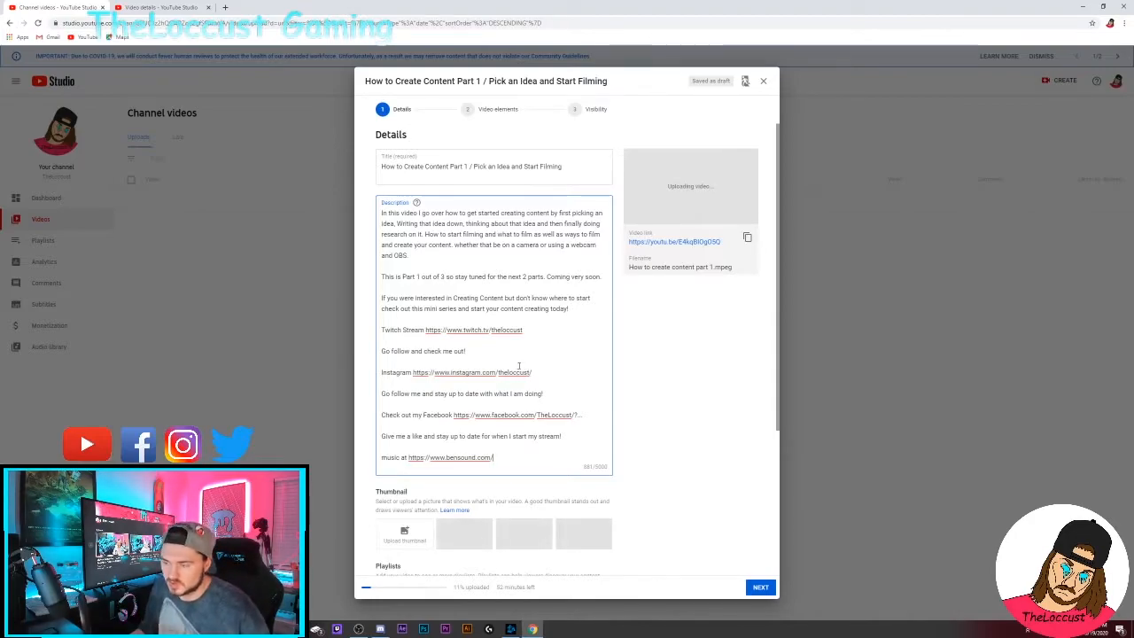
Add the hashtags "#TheLoccust #CreatingContent #OBS" on a separate line at the end of the description, after a blank line.
{"action": "scroll", "coordinate": [518, 368], "scroll_direction": "down", "scroll_amount": 1}
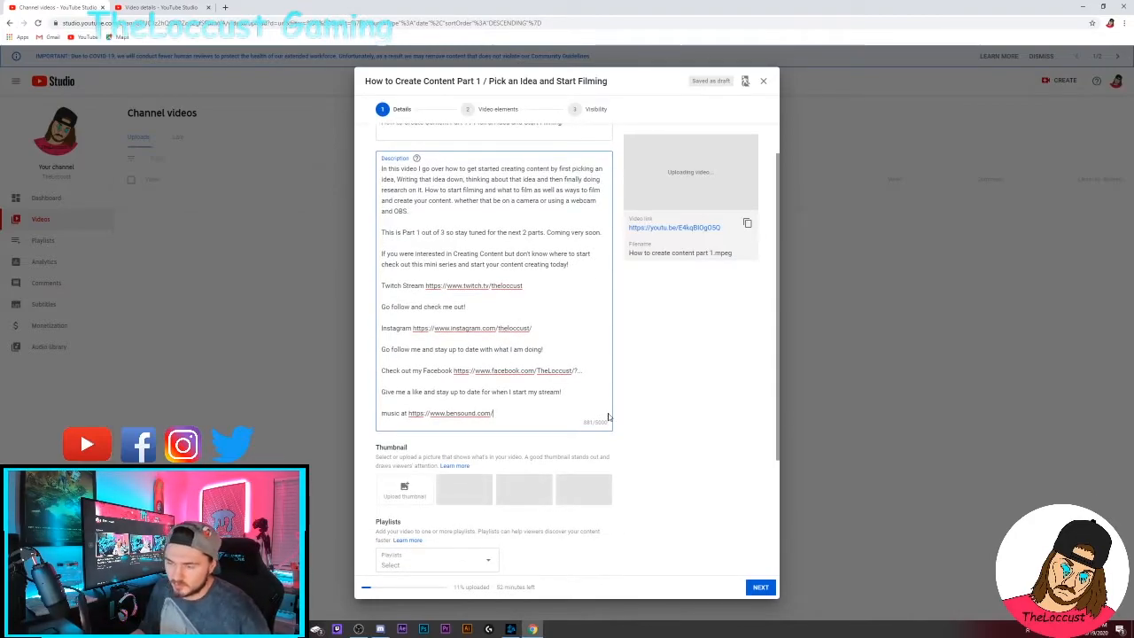
{"action": "key", "text": "Return"}
{"action": "key", "text": "Return"}
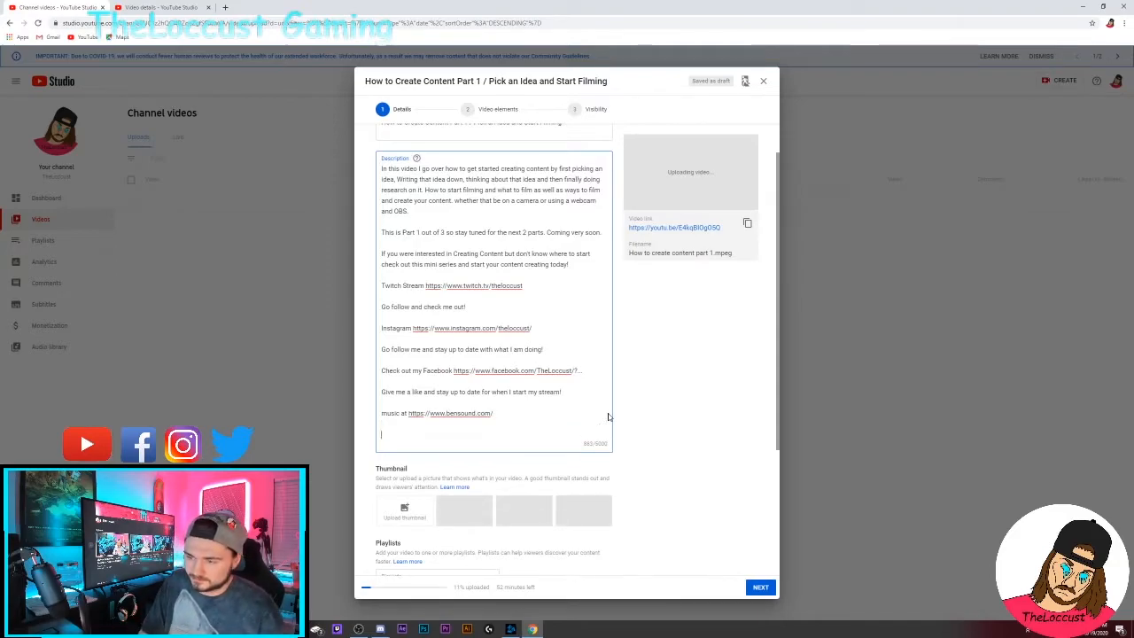
{"action": "type", "text": "#TheLoccus"}
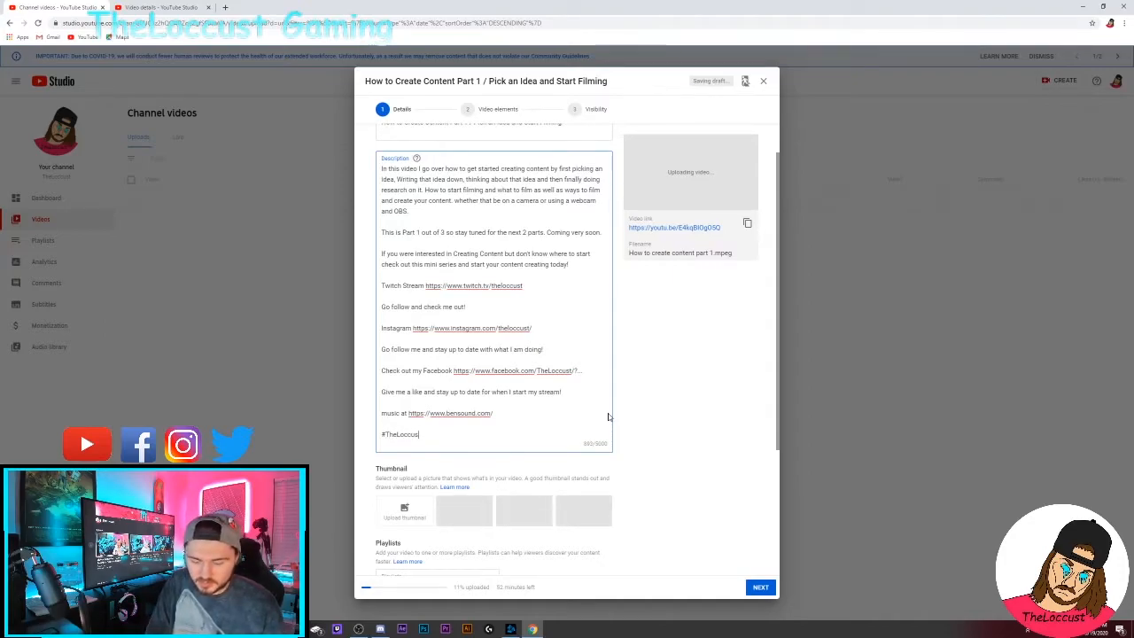
{"action": "type", "text": "t "}
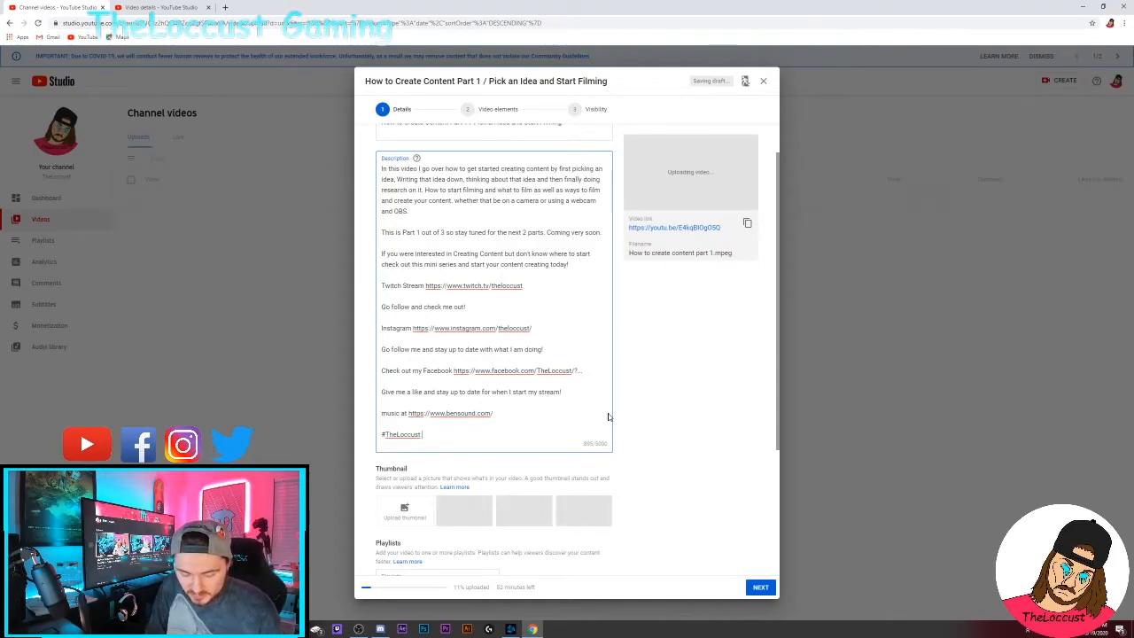
{"action": "type", "text": "#"}
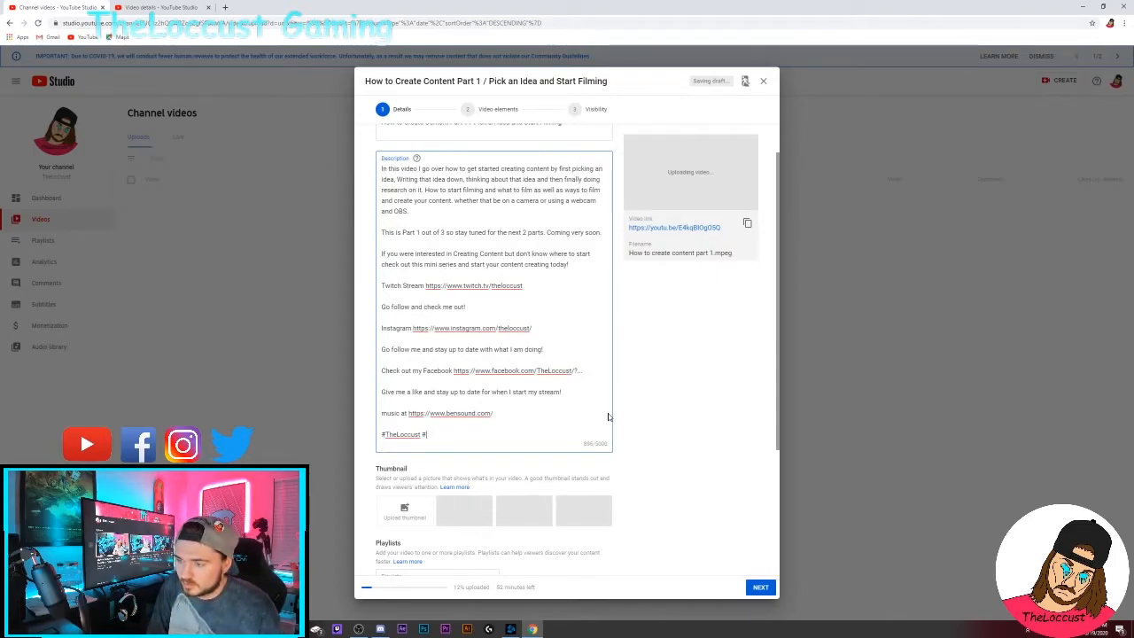
{"action": "scroll", "coordinate": [655, 372], "scroll_direction": "up", "scroll_amount": 1}
{"action": "scroll", "coordinate": [653, 372], "scroll_direction": "down", "scroll_amount": 1}
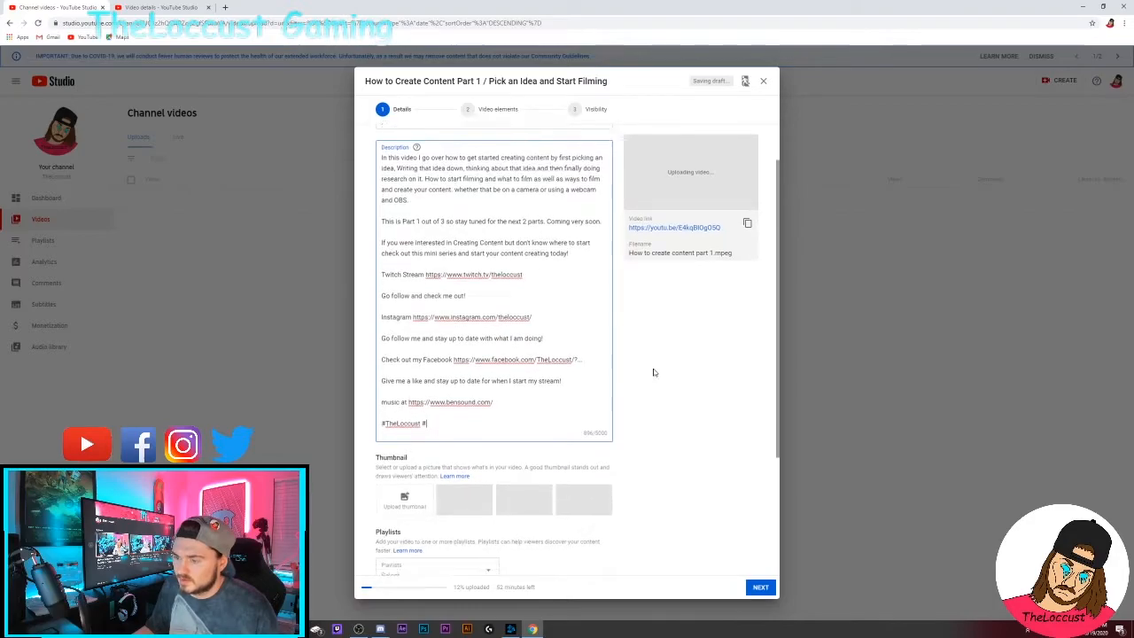
{"action": "scroll", "coordinate": [633, 379], "scroll_direction": "down", "scroll_amount": 1}
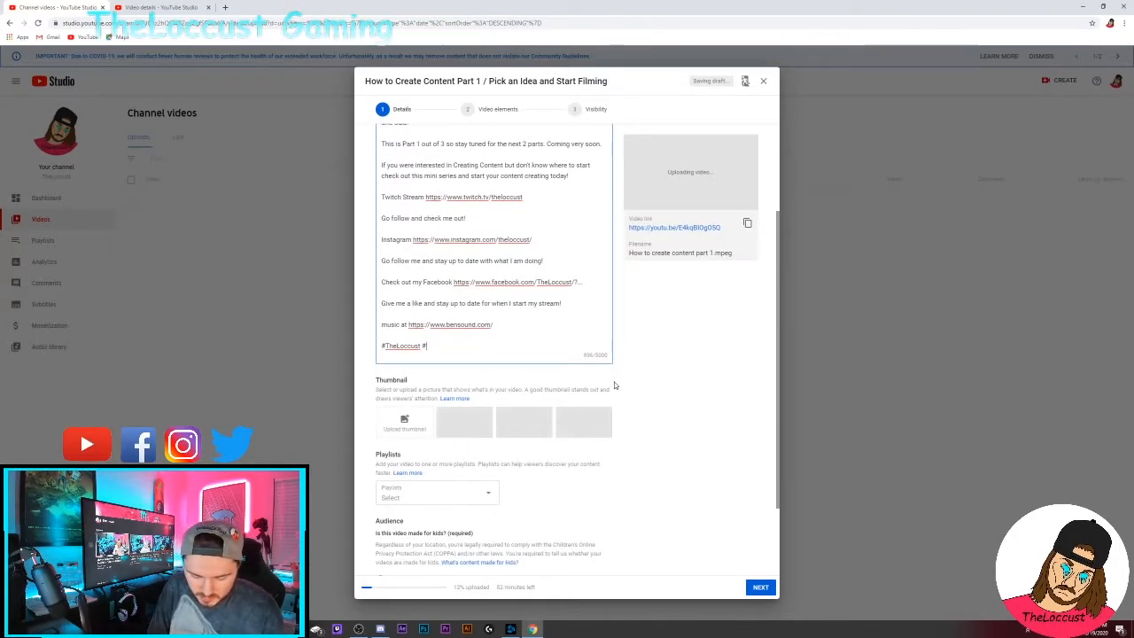
{"action": "type", "text": "CreatingContent"}
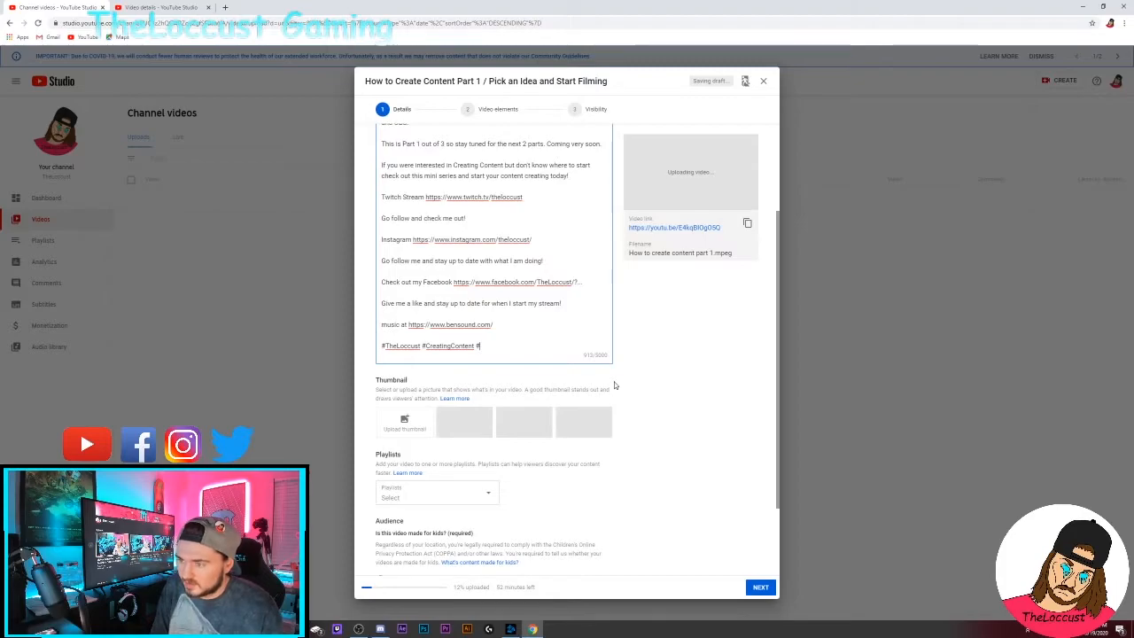
{"action": "type", "text": "#"}
{"action": "type", "text": "O"}
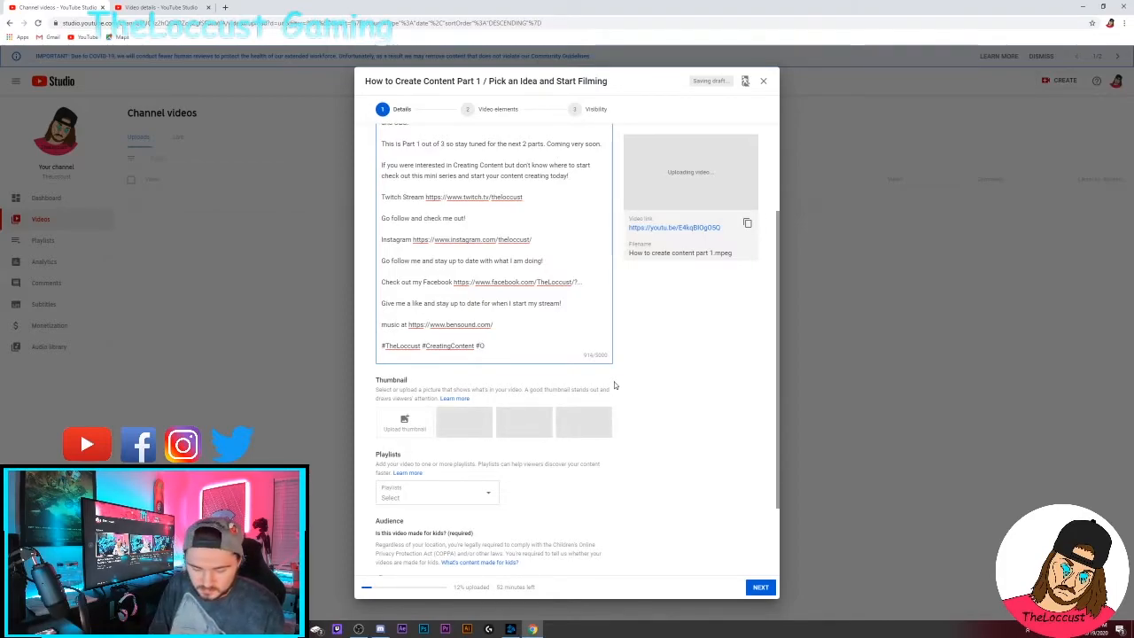
{"action": "type", "text": "bsBS"}
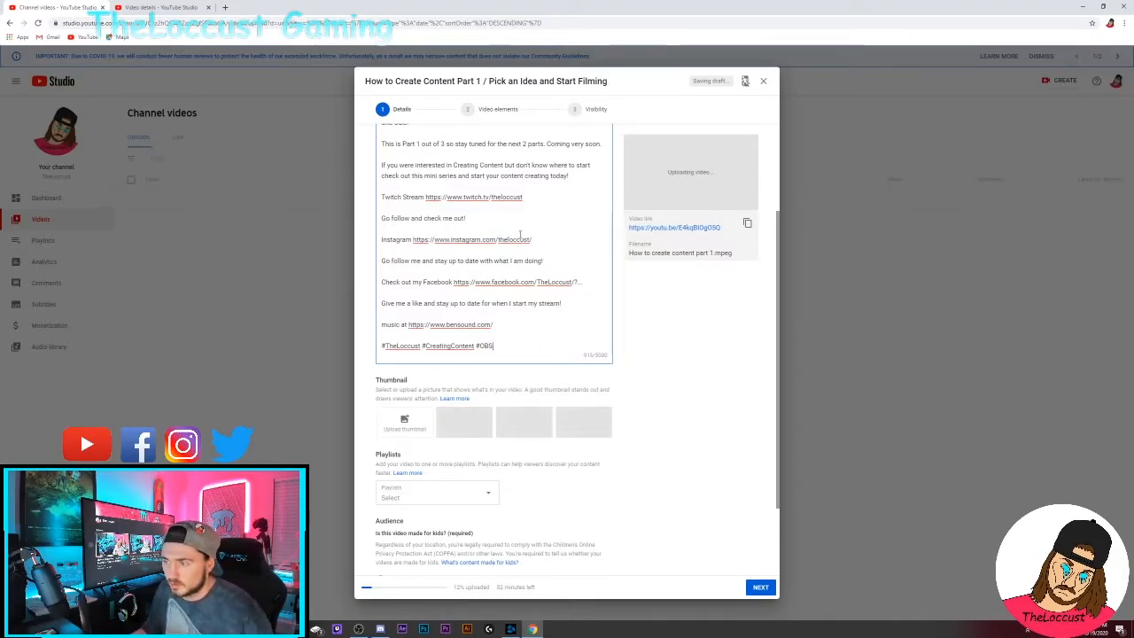
Expand the draft's age restriction settings and the additional options covering paid promotion, tags and language.
{"action": "scroll", "coordinate": [612, 339], "scroll_direction": "down", "scroll_amount": 2}
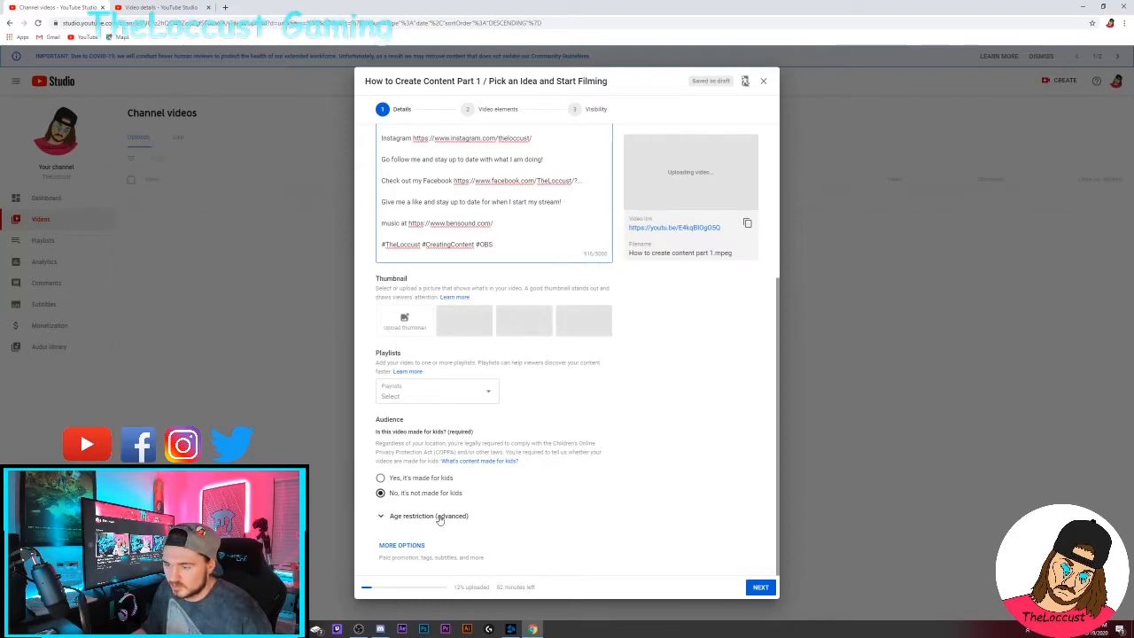
{"action": "left_click", "coordinate": [407, 517]}
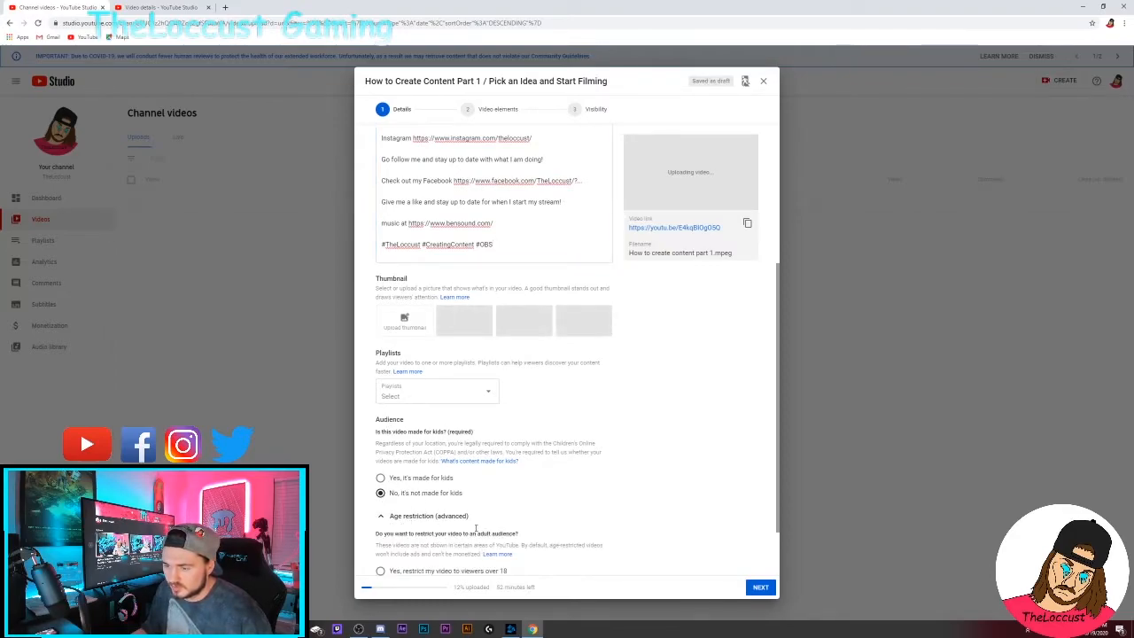
{"action": "scroll", "coordinate": [406, 516], "scroll_direction": "down", "scroll_amount": 2}
{"action": "left_click", "coordinate": [403, 544]}
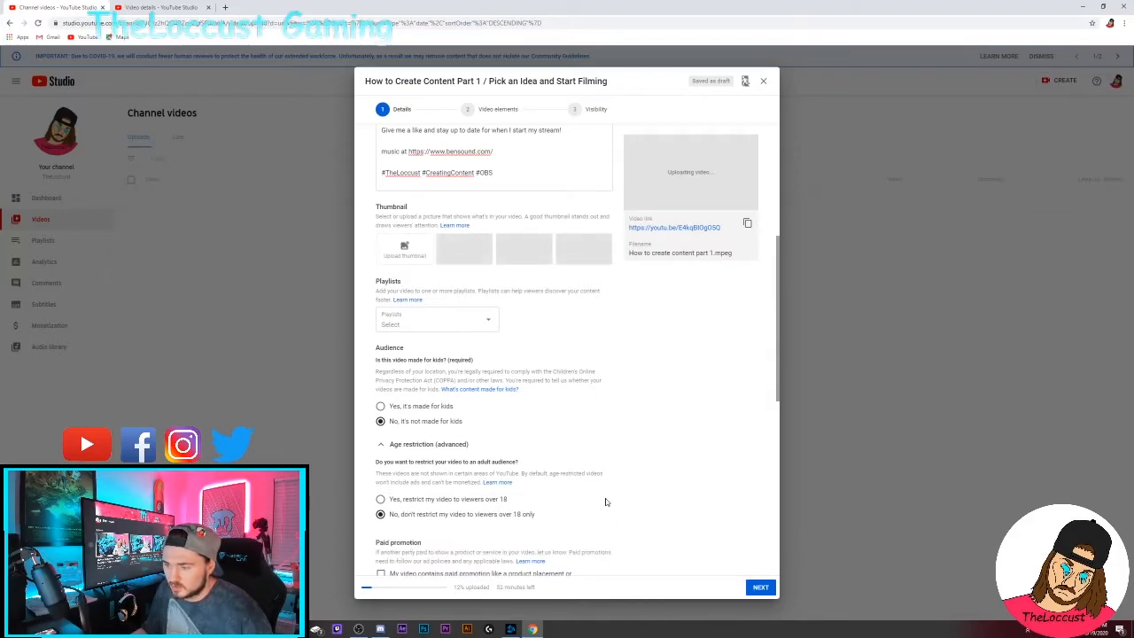
{"action": "scroll", "coordinate": [590, 385], "scroll_direction": "down", "scroll_amount": 5}
{"action": "scroll", "coordinate": [571, 487], "scroll_direction": "down", "scroll_amount": 1}
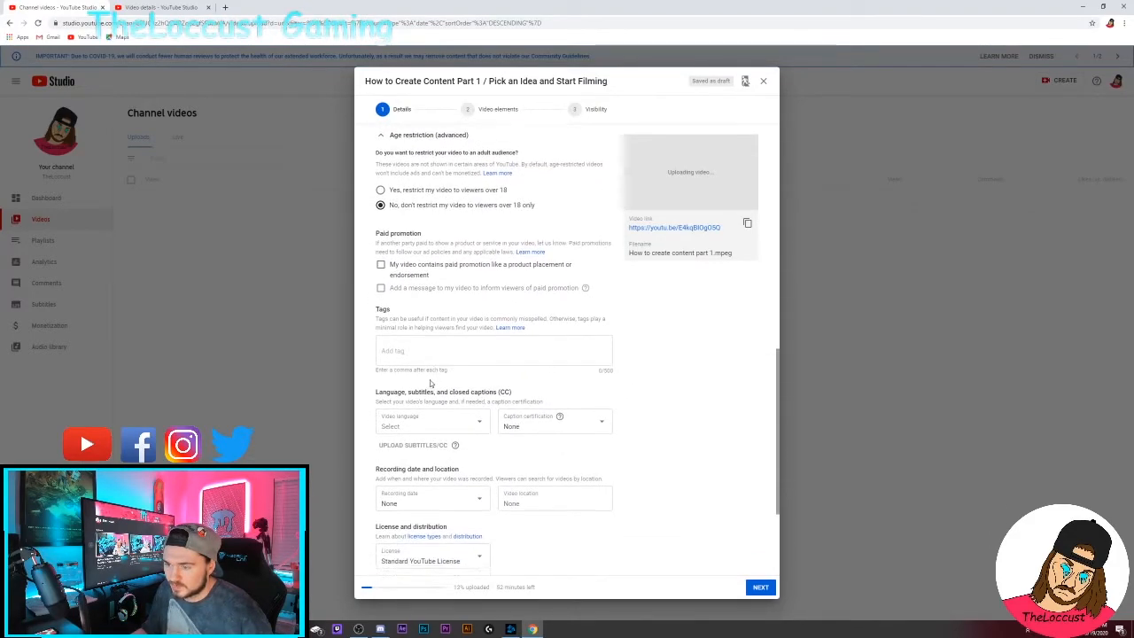
Set the video's recording date to Mar 19, 2020.
{"action": "left_click", "coordinate": [448, 425]}
{"action": "left_click", "coordinate": [436, 499]}
{"action": "left_click", "coordinate": [435, 501]}
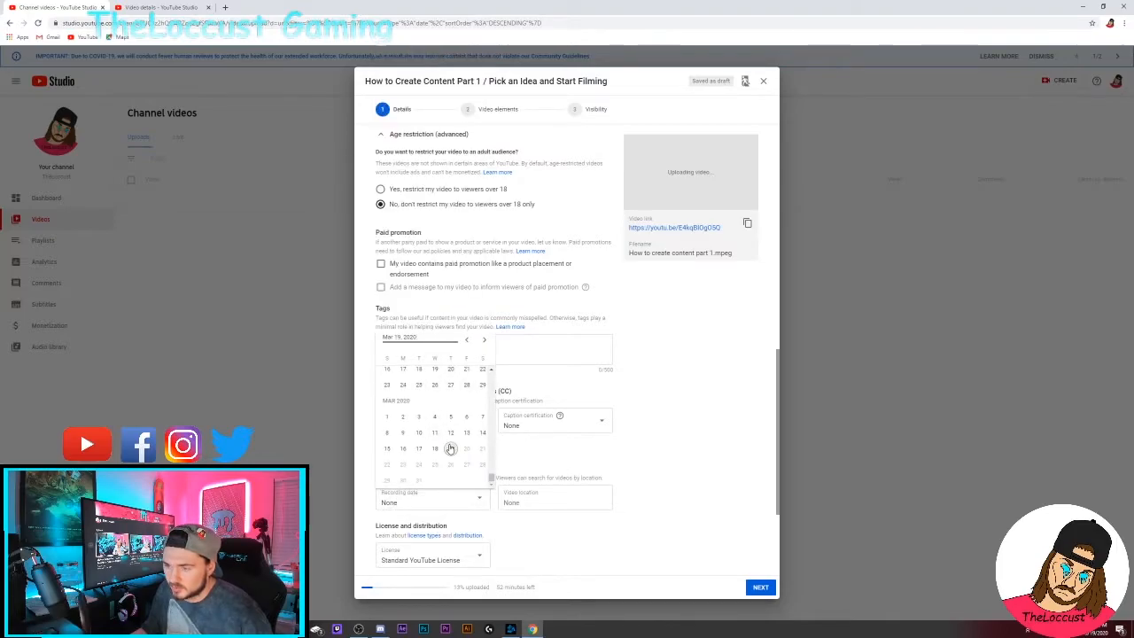
{"action": "left_click", "coordinate": [450, 453]}
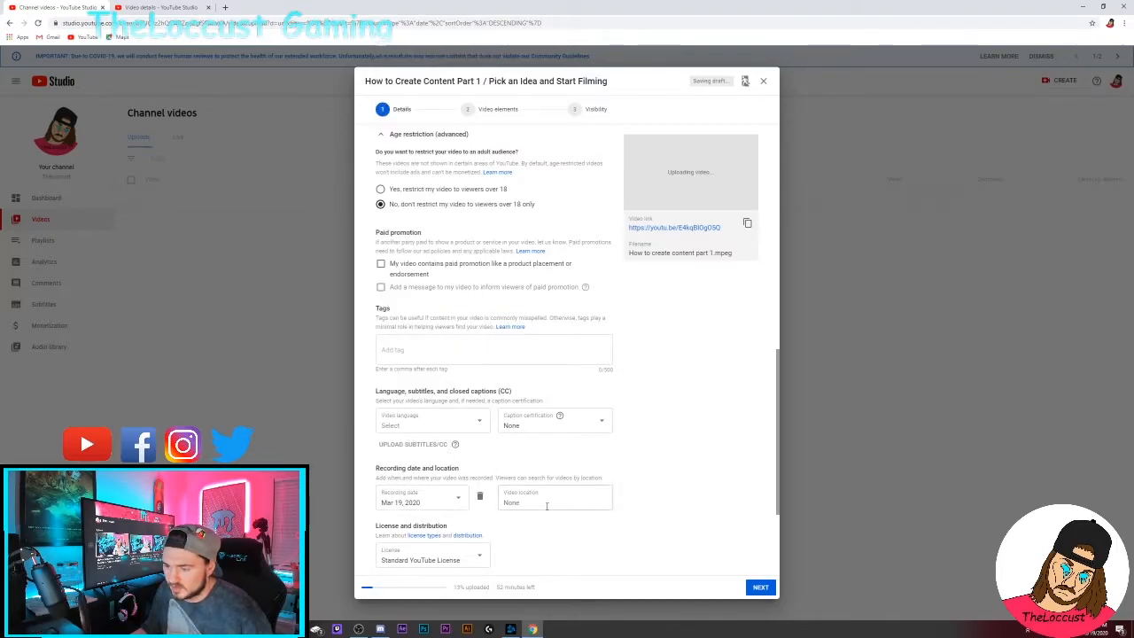
Open the details of the older "How to start and market your stream" video in the other browser tab and copy all its tags.
{"action": "scroll", "coordinate": [511, 534], "scroll_direction": "down", "scroll_amount": 3}
{"action": "scroll", "coordinate": [575, 471], "scroll_direction": "down", "scroll_amount": 1}
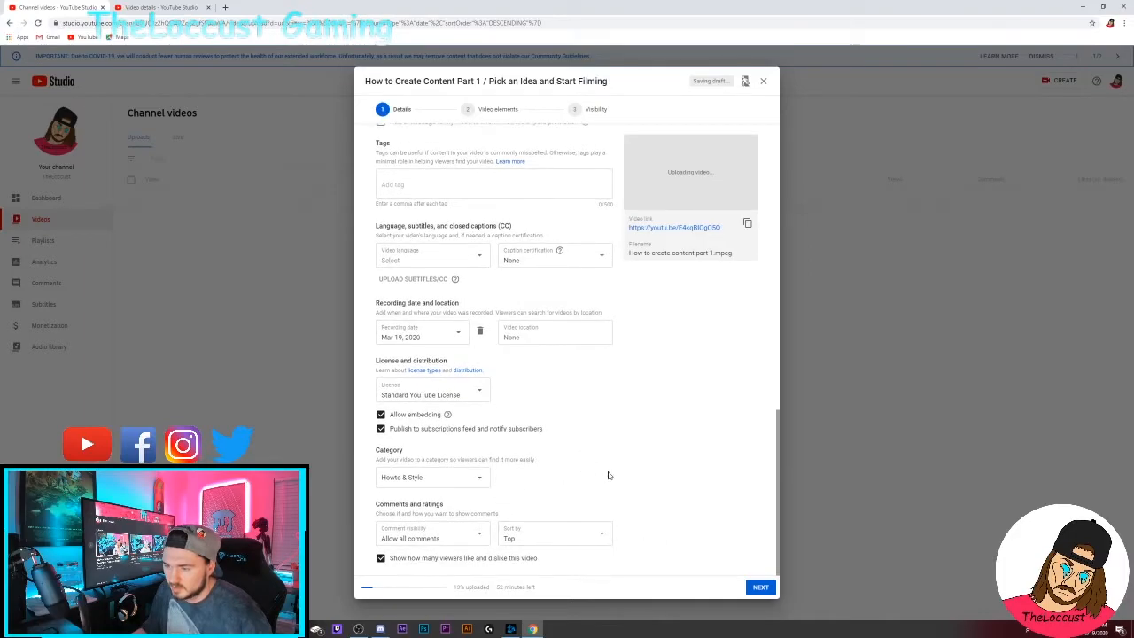
{"action": "scroll", "coordinate": [611, 470], "scroll_direction": "up", "scroll_amount": 1}
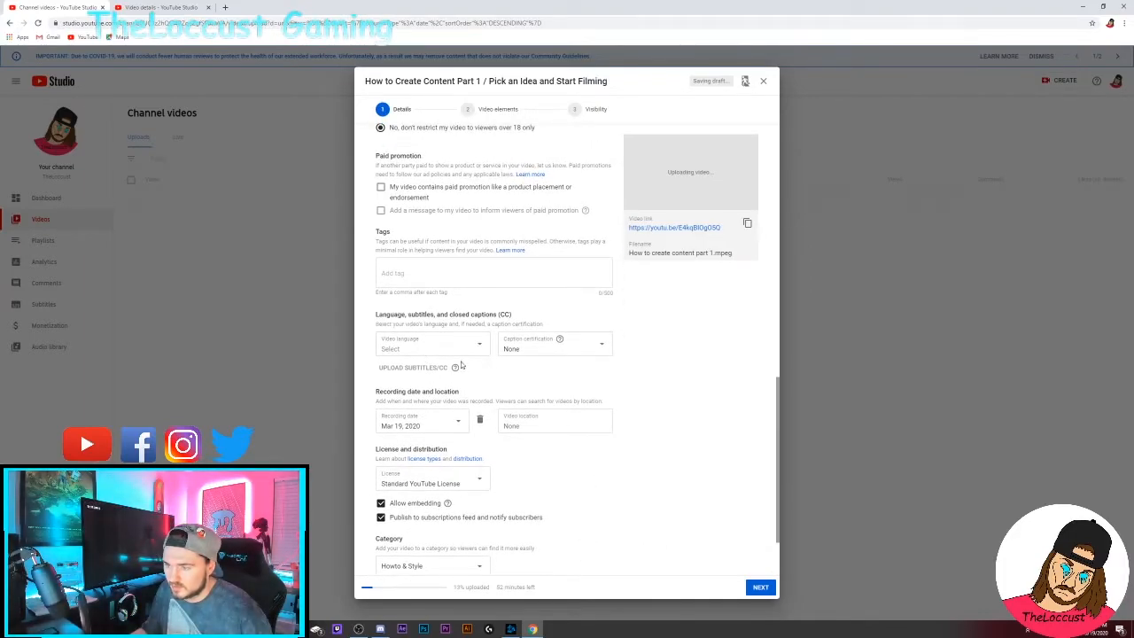
{"action": "left_click", "coordinate": [400, 275]}
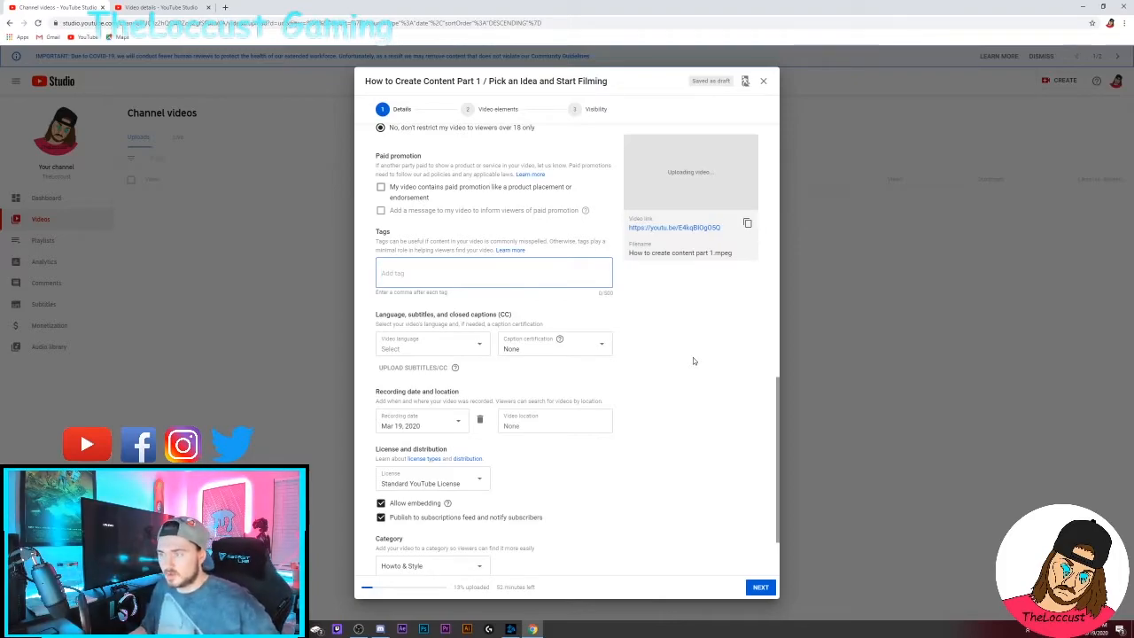
{"action": "left_click", "coordinate": [176, 7]}
{"action": "left_click", "coordinate": [10, 23]}
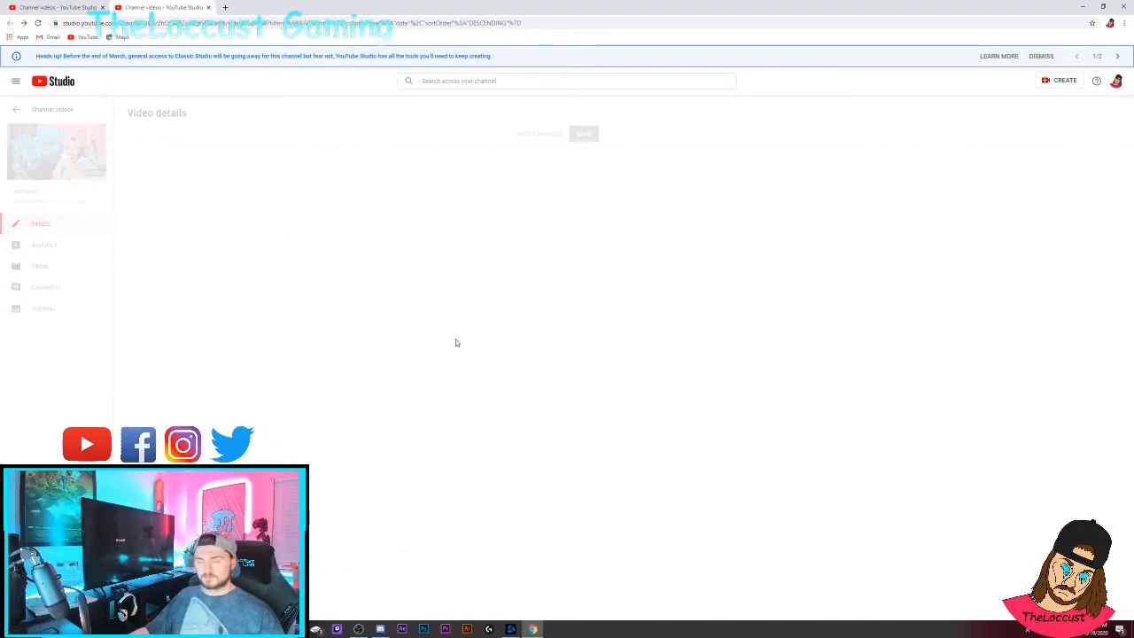
{"action": "scroll", "coordinate": [258, 294], "scroll_direction": "down", "scroll_amount": 10}
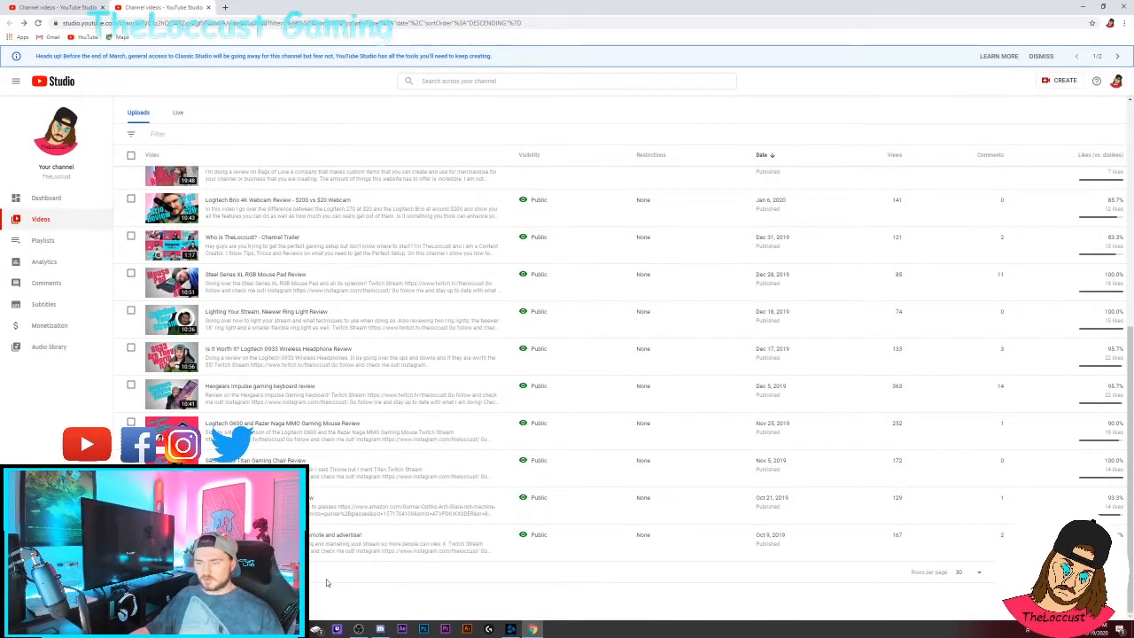
{"action": "left_click", "coordinate": [214, 542]}
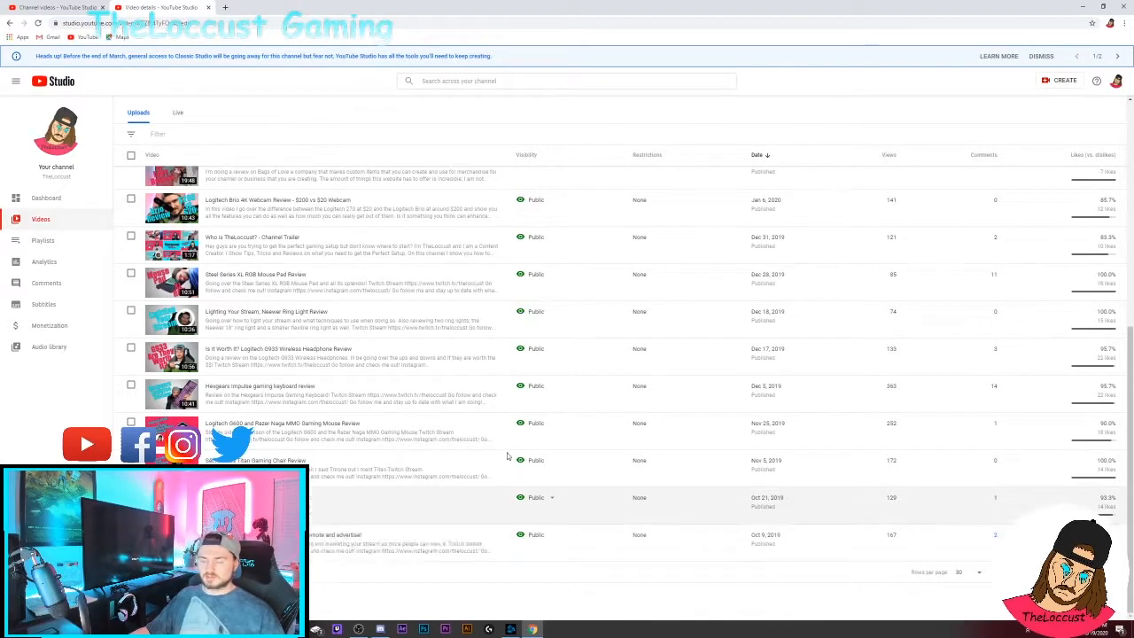
{"action": "scroll", "coordinate": [345, 322], "scroll_direction": "down", "scroll_amount": 1}
{"action": "scroll", "coordinate": [344, 322], "scroll_direction": "down", "scroll_amount": 3}
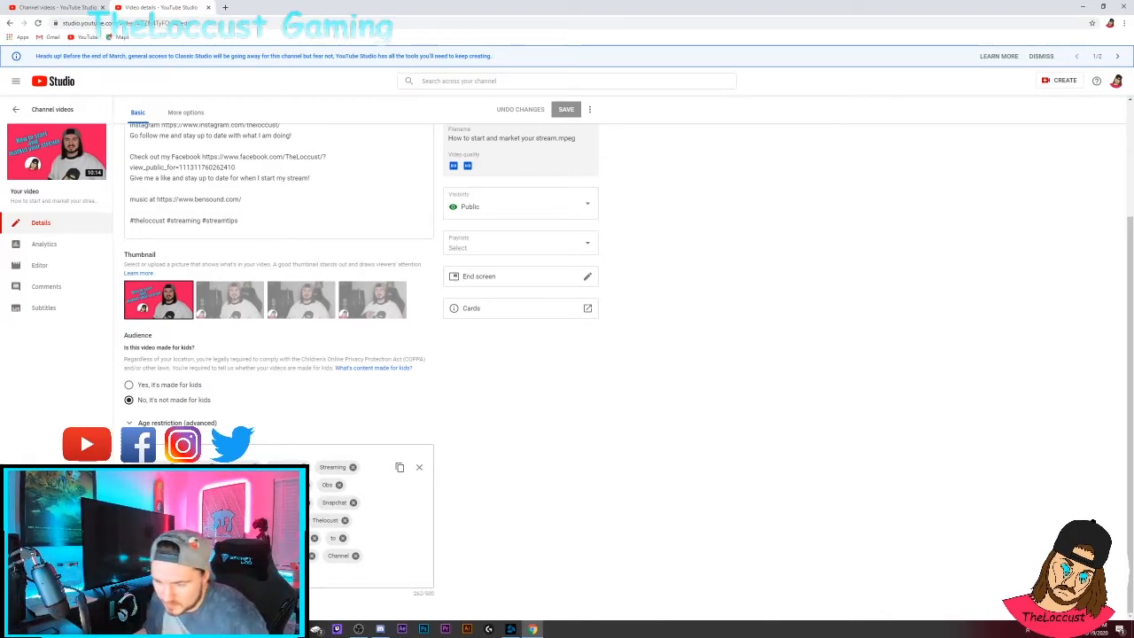
{"action": "left_click", "coordinate": [402, 470]}
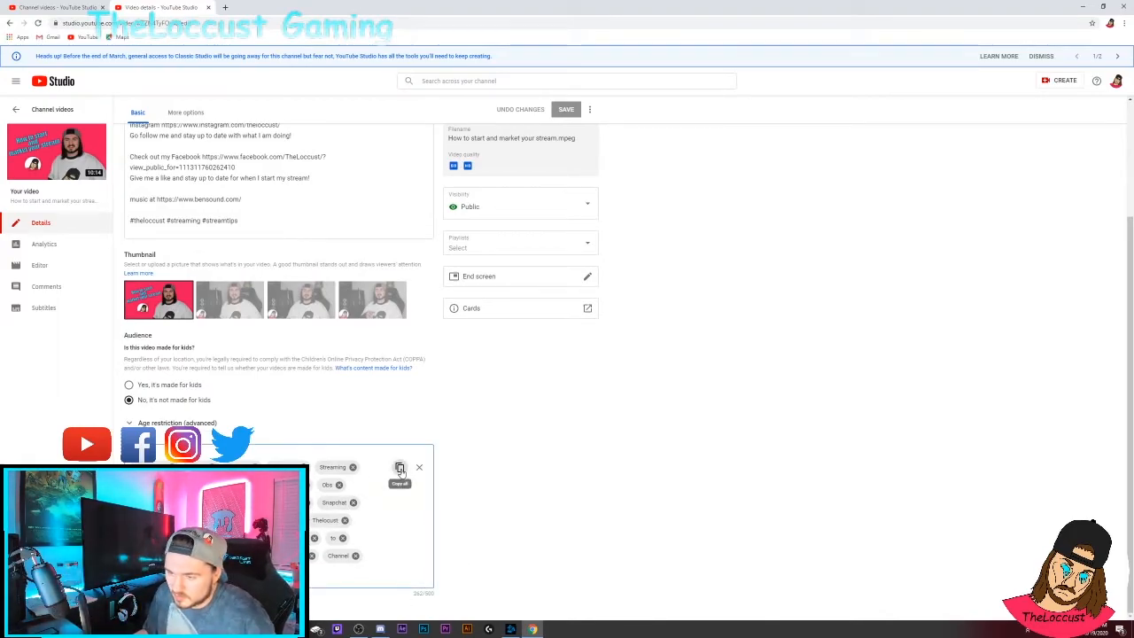
Paste the copied tags into the new video's draft and add the tag "content creating".
{"action": "left_click", "coordinate": [40, 11]}
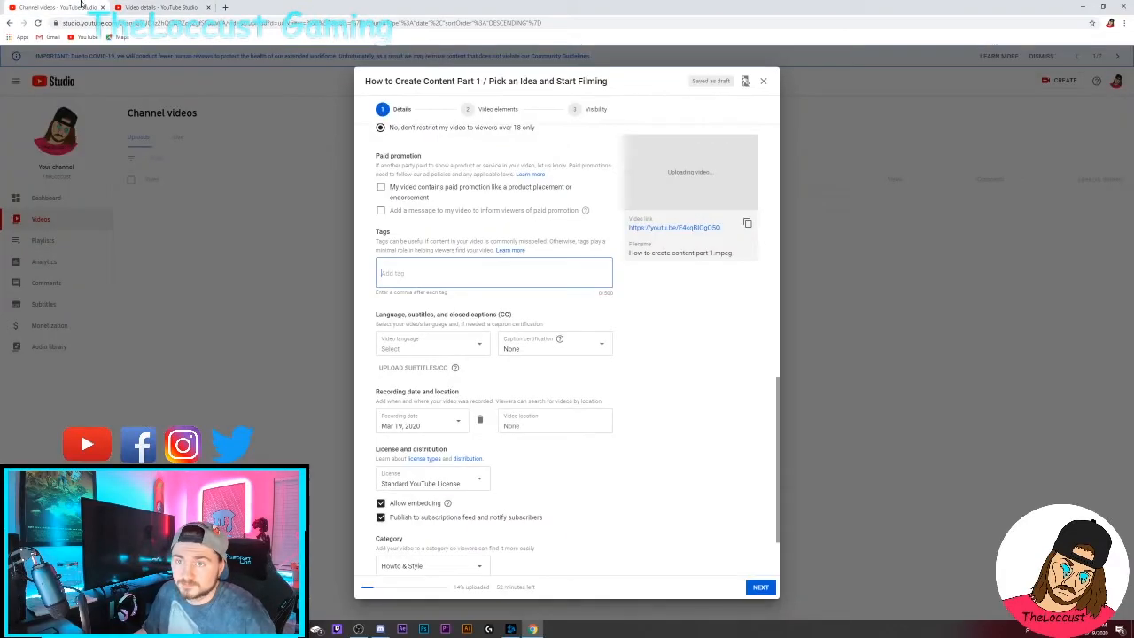
{"action": "key", "text": "ctrl+v"}
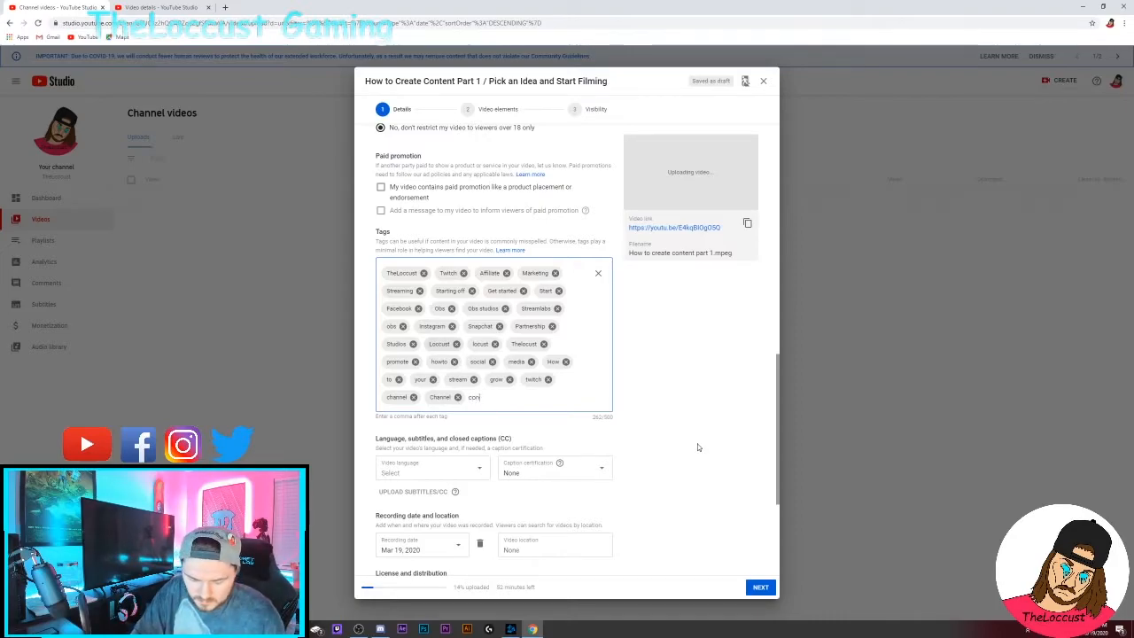
{"action": "type", "text": "c"}
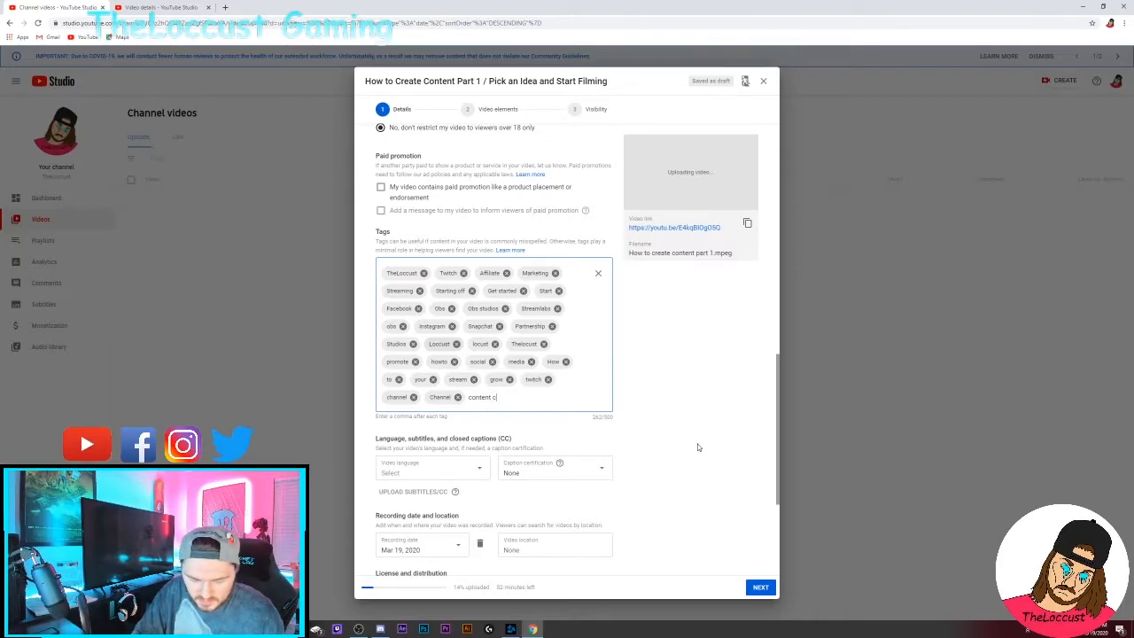
{"action": "type", "text": "reating"}
{"action": "key", "text": "Return"}
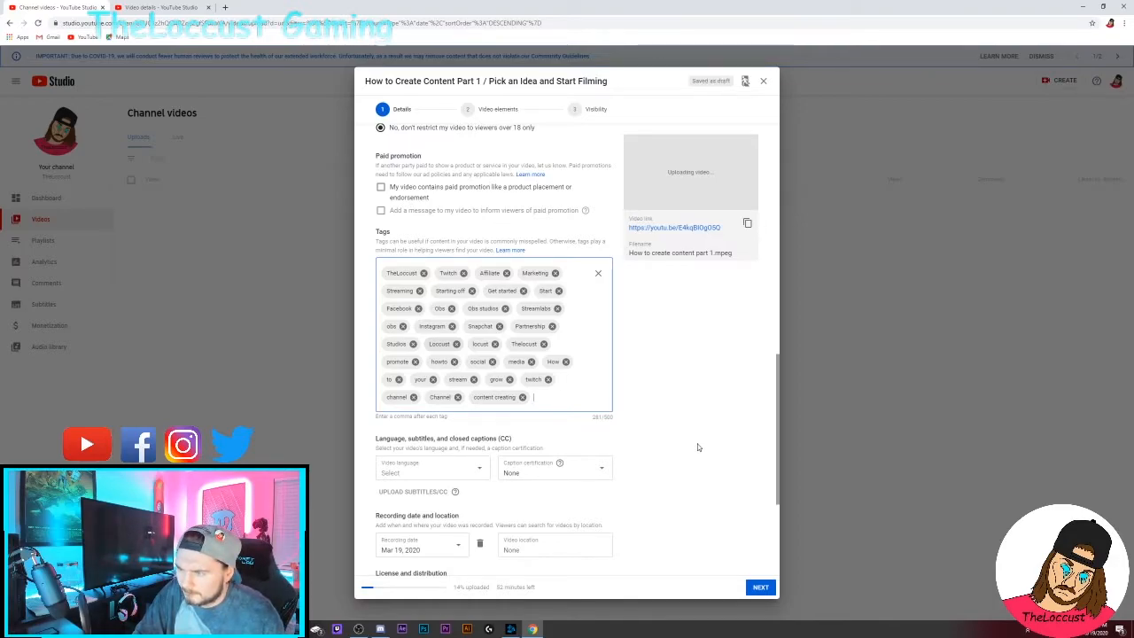
{"action": "type", "text": "how"}
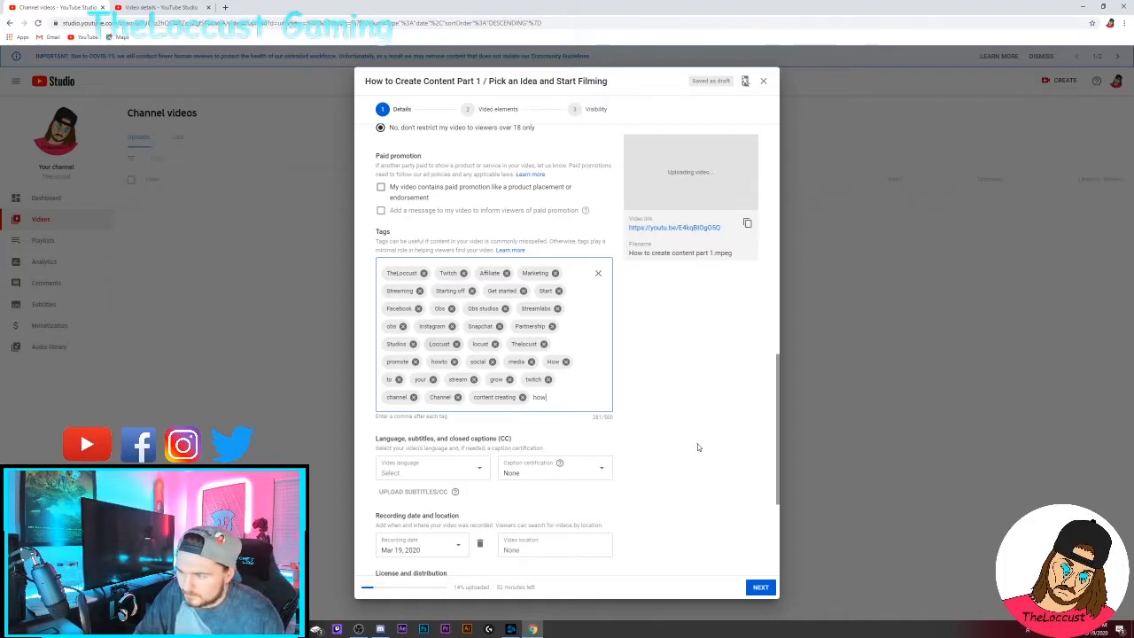
{"action": "key", "text": "Return"}
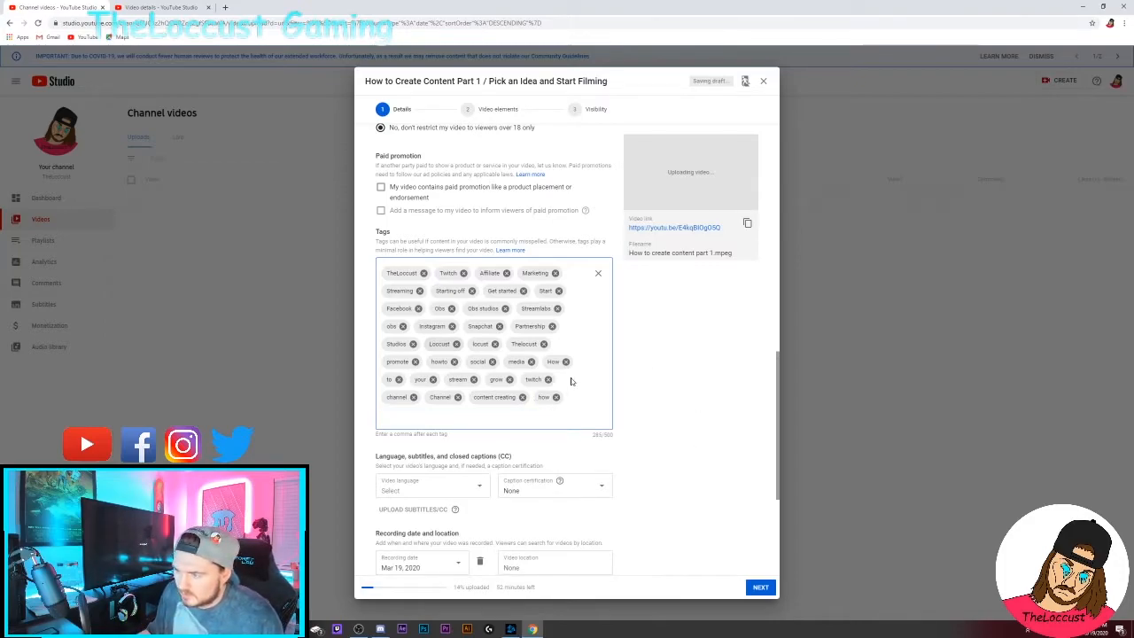
{"action": "left_click", "coordinate": [557, 398]}
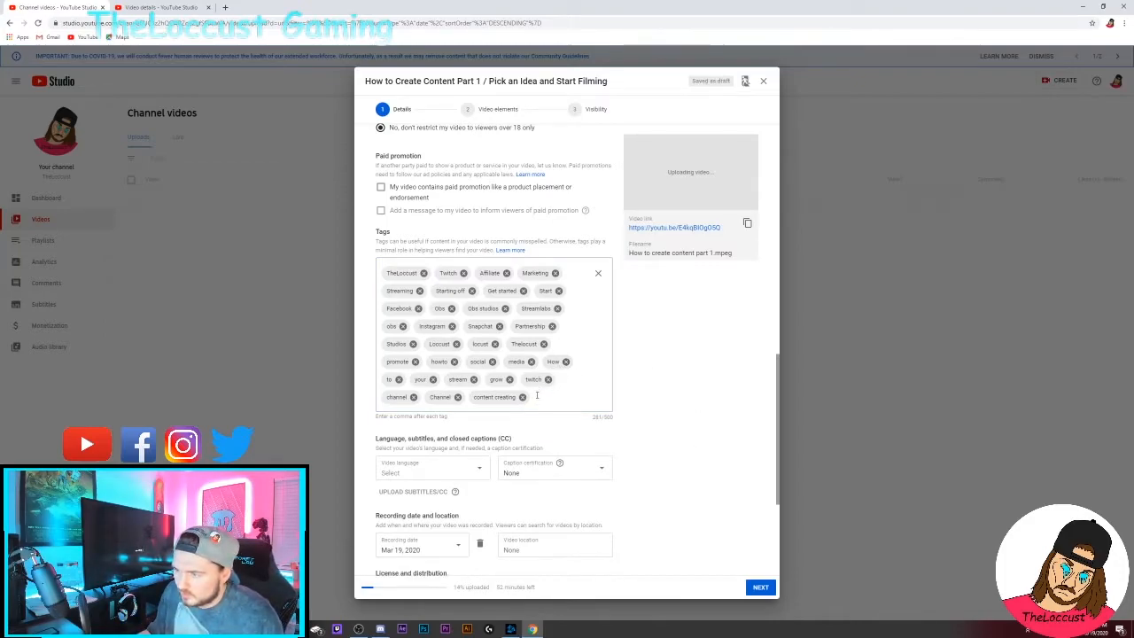
{"action": "key", "text": "BackSpace"}
{"action": "key", "text": "BackSpace"}
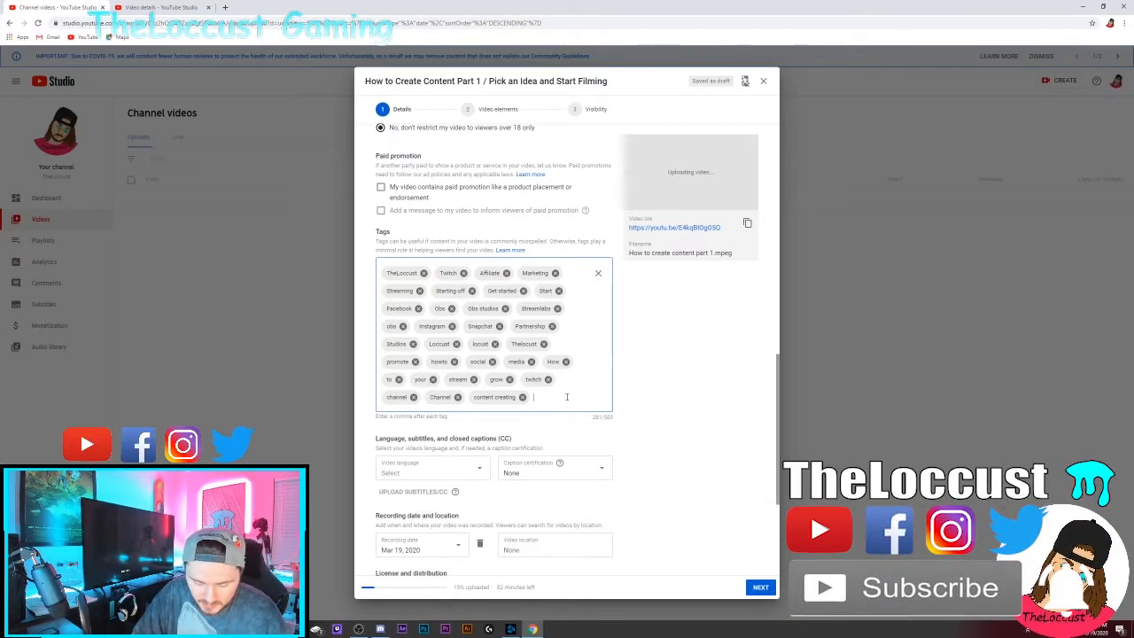
Add the tags "how to create content", "pick an idea", "start filming" and further editing, uploading and marketing tags through "gorilla marketing".
{"action": "type", "text": "how"}
{"action": "type", "text": " to create conten"}
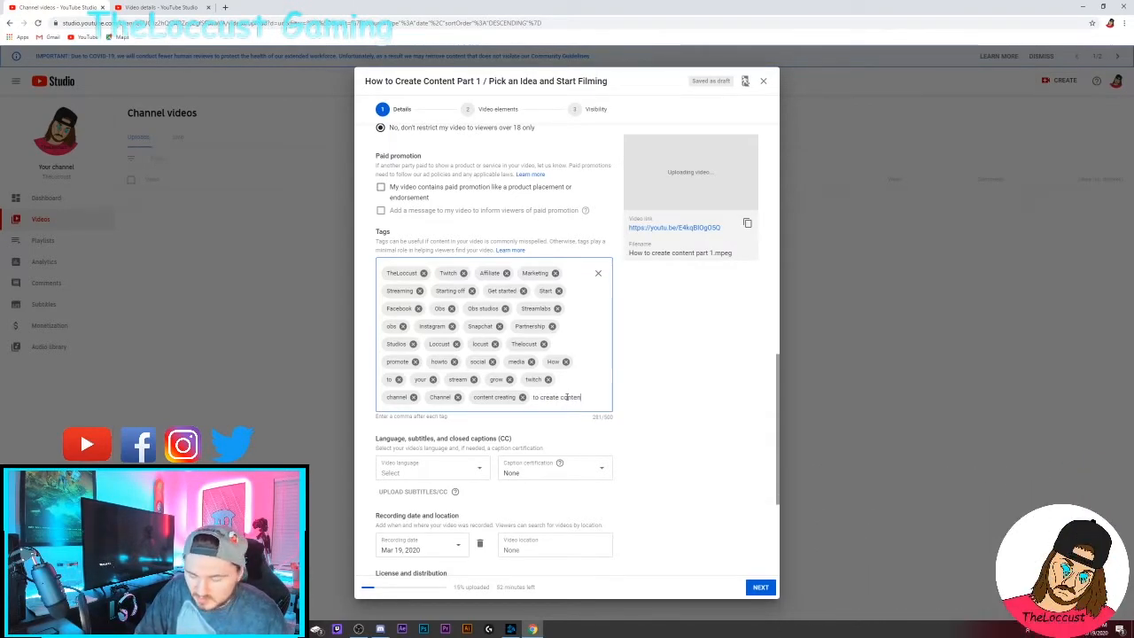
{"action": "type", "text": "t,"}
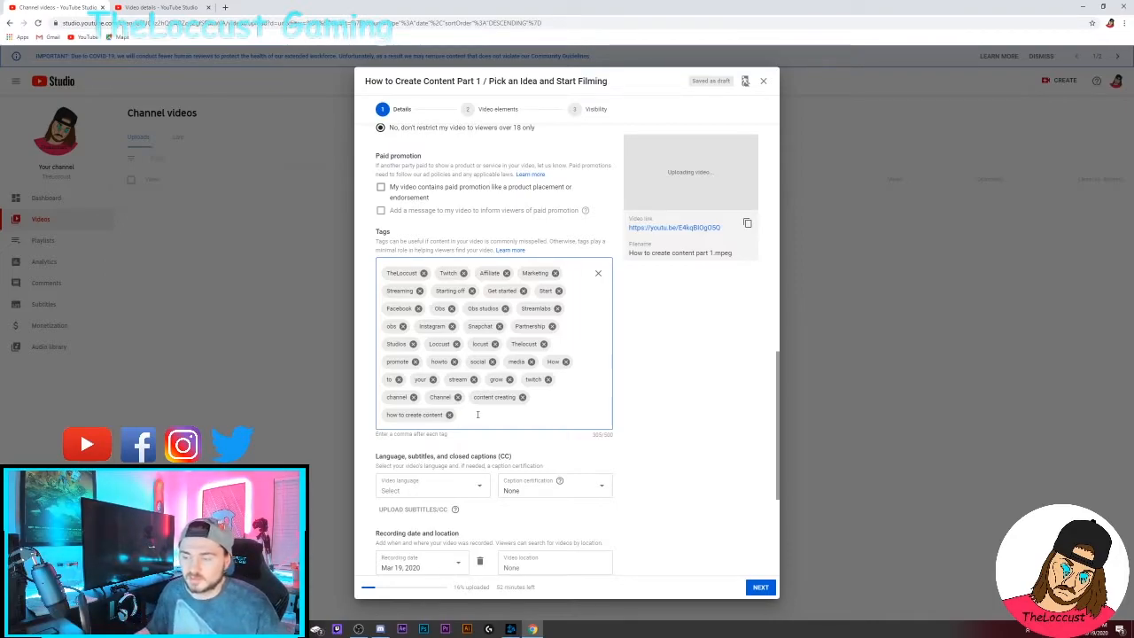
{"action": "key", "text": "ctrl+v"}
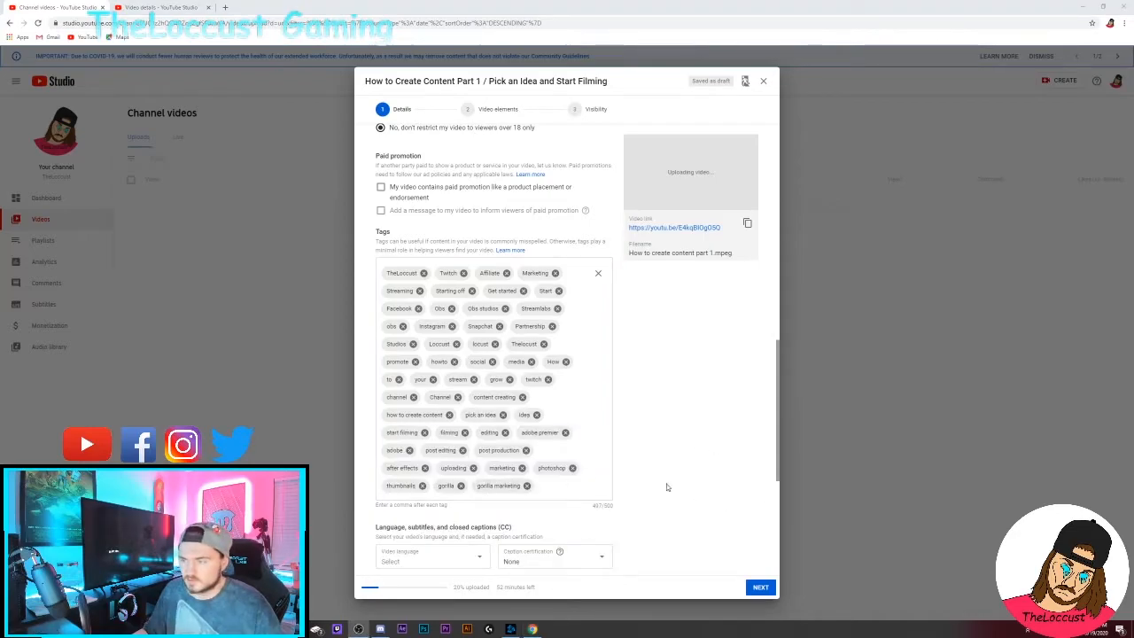
{"action": "mouse_move", "coordinate": [592, 508]}
{"action": "left_mouse_down"}
{"action": "mouse_move", "coordinate": [620, 508]}
{"action": "mouse_move", "coordinate": [594, 509]}
{"action": "left_mouse_up"}
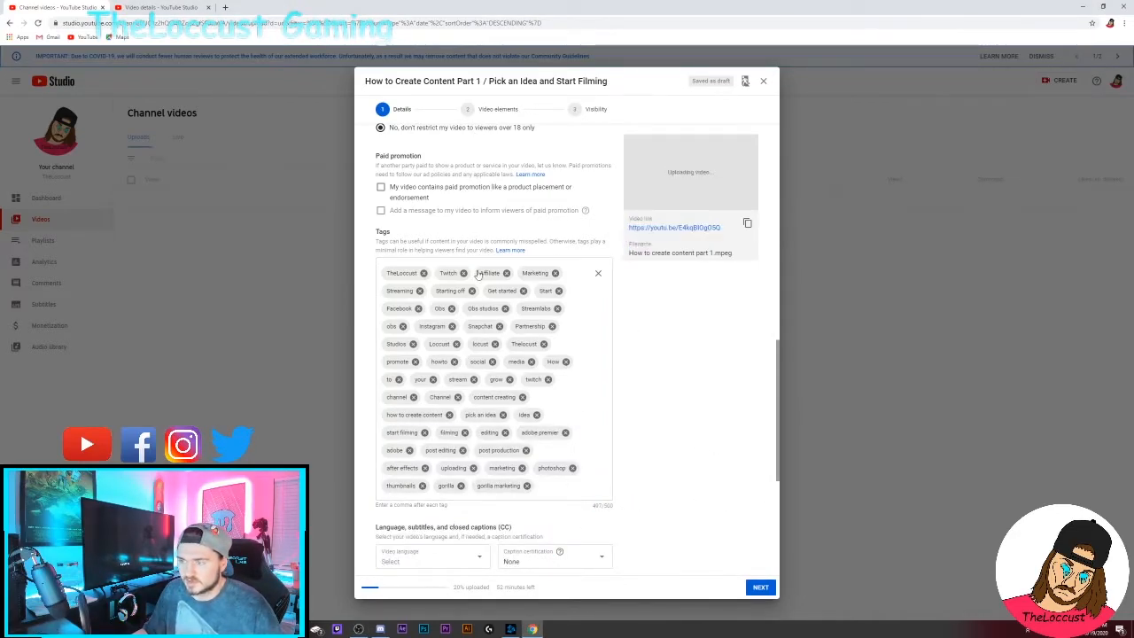
Check the draft's details down to the thumbnail section, then switch to Photoshop and open the recent file Logitech Brio Review.psd.
{"action": "scroll", "coordinate": [659, 379], "scroll_direction": "up", "scroll_amount": 10}
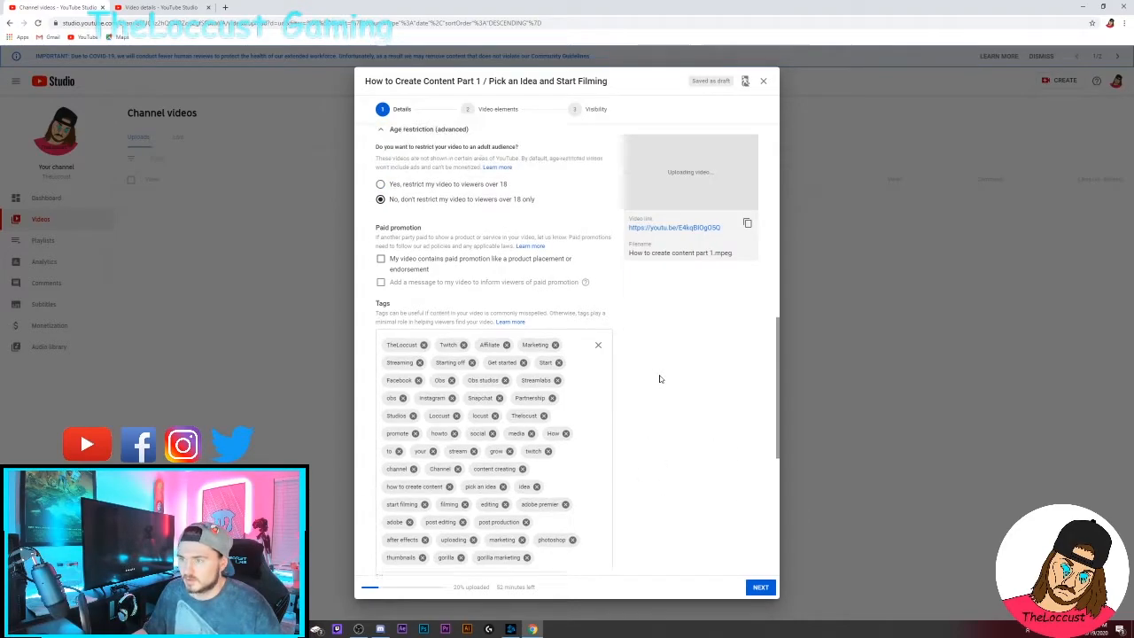
{"action": "scroll", "coordinate": [655, 376], "scroll_direction": "up", "scroll_amount": 3}
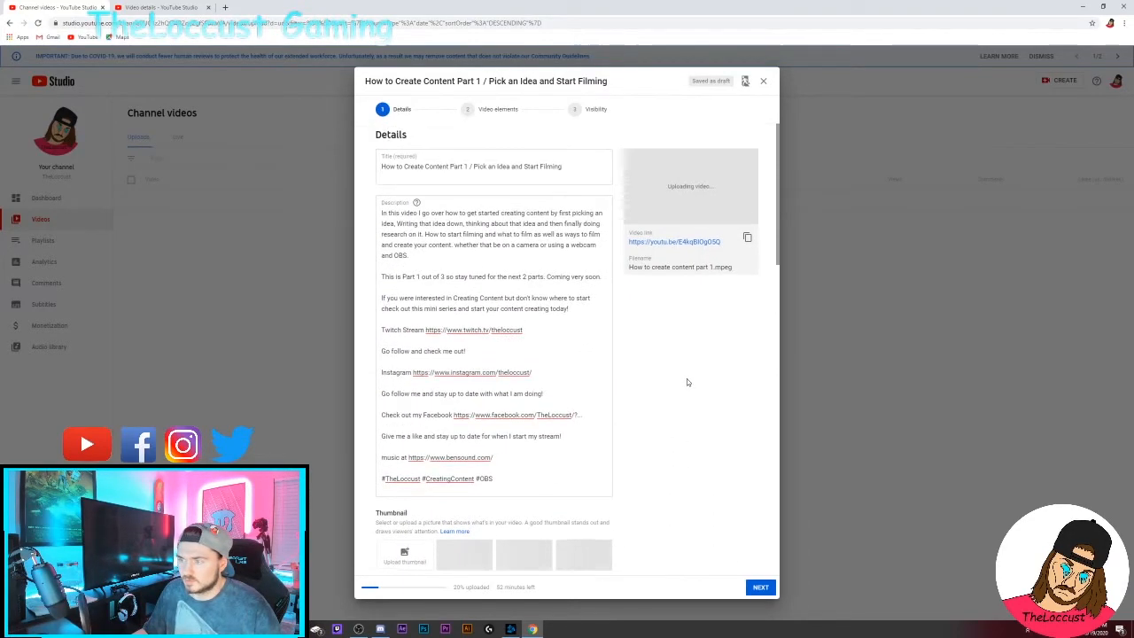
{"action": "scroll", "coordinate": [672, 412], "scroll_direction": "down", "scroll_amount": 1}
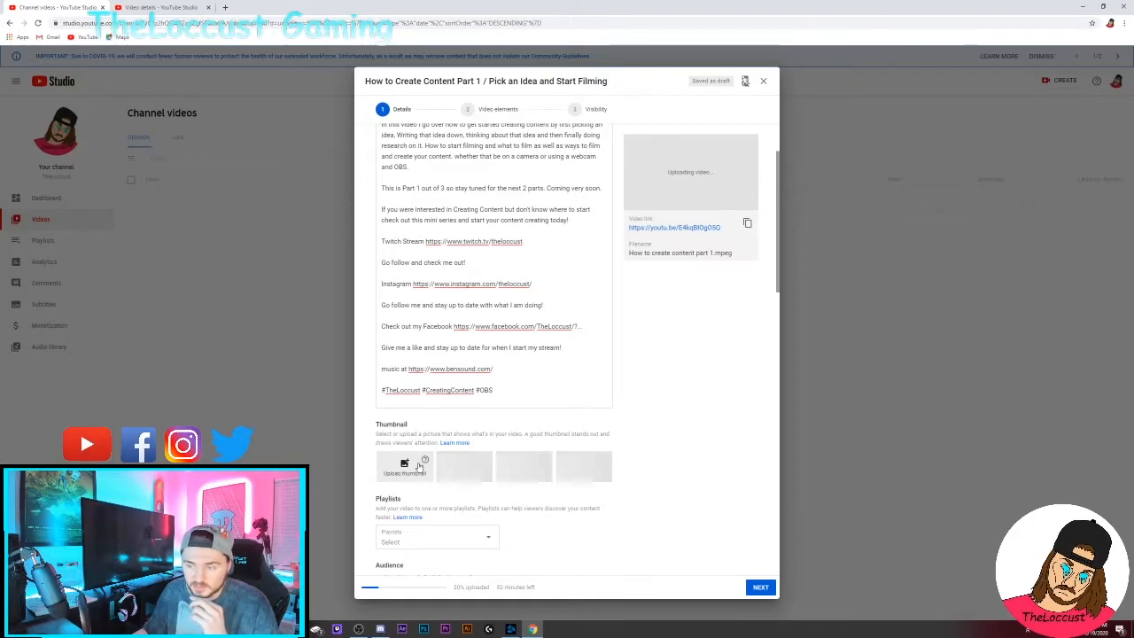
{"action": "left_click", "coordinate": [423, 630]}
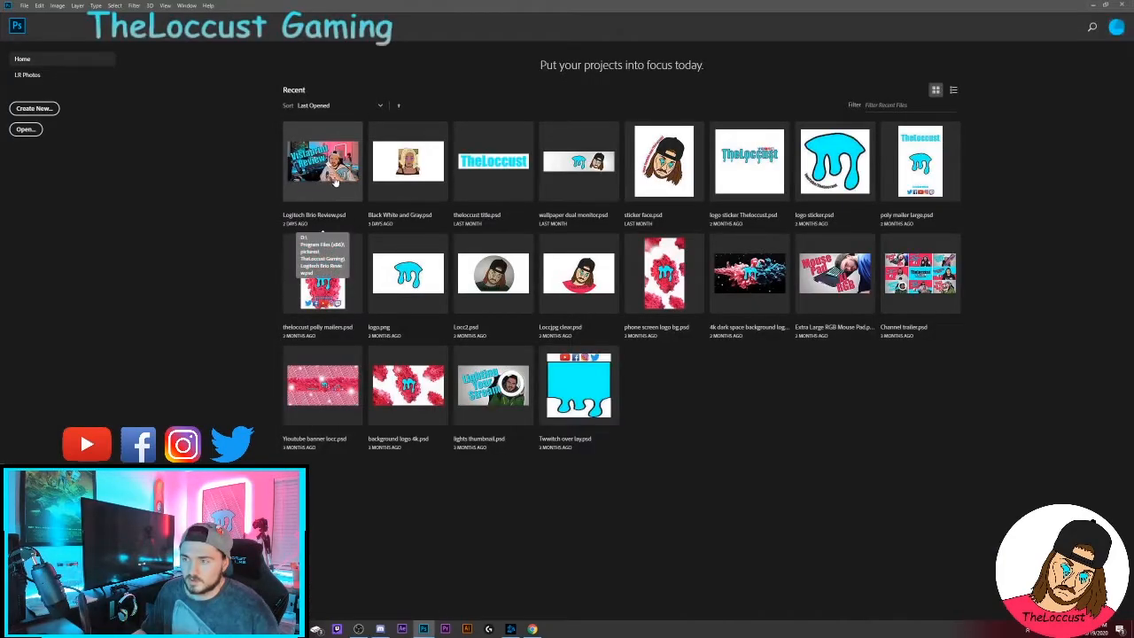
{"action": "left_click", "coordinate": [323, 226]}
Hide the uppermost photo layers to view the earlier thumbnail backgrounds, and show them again.
{"action": "left_click_drag", "start_coordinate": [974, 450], "coordinate": [974, 462]}
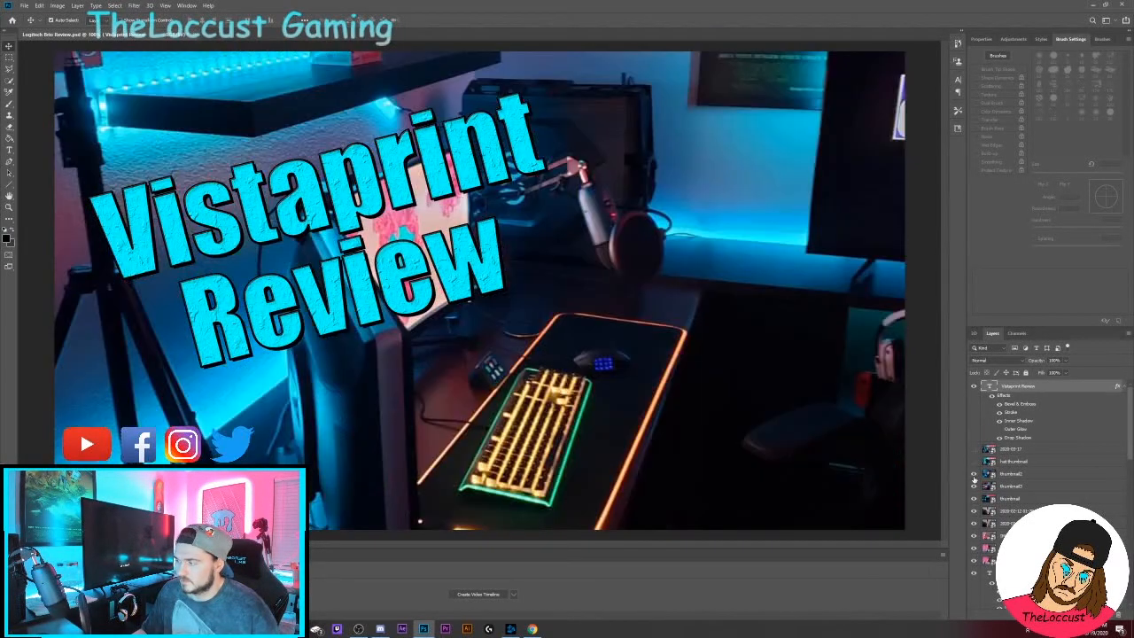
{"action": "left_click", "coordinate": [974, 474]}
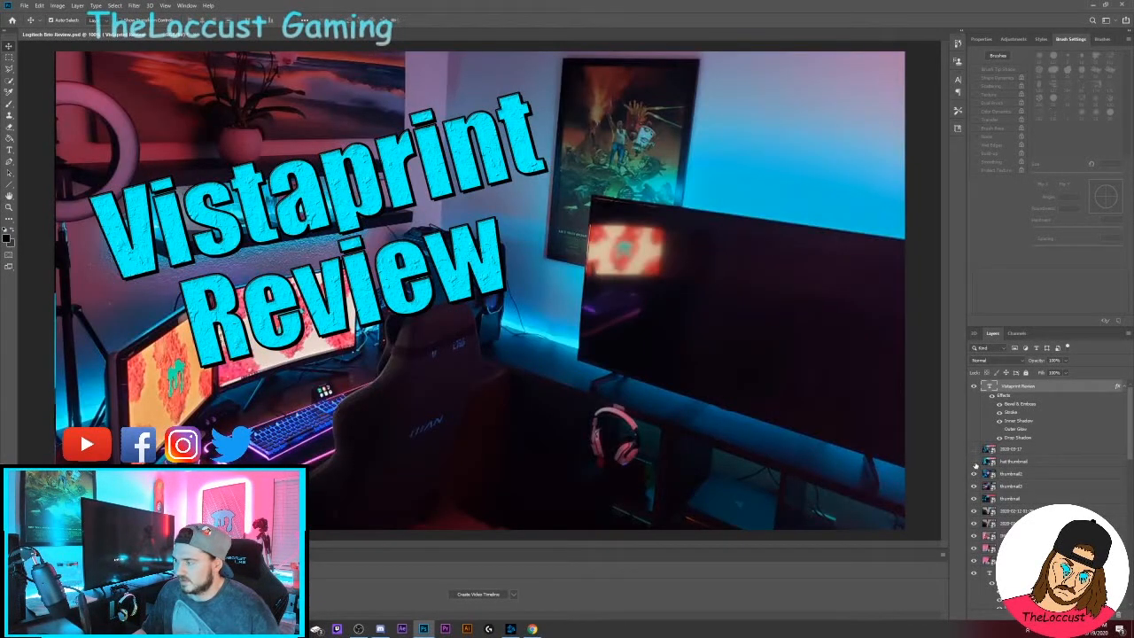
{"action": "left_click", "coordinate": [974, 474]}
{"action": "left_click", "coordinate": [974, 461]}
{"action": "left_click", "coordinate": [974, 449]}
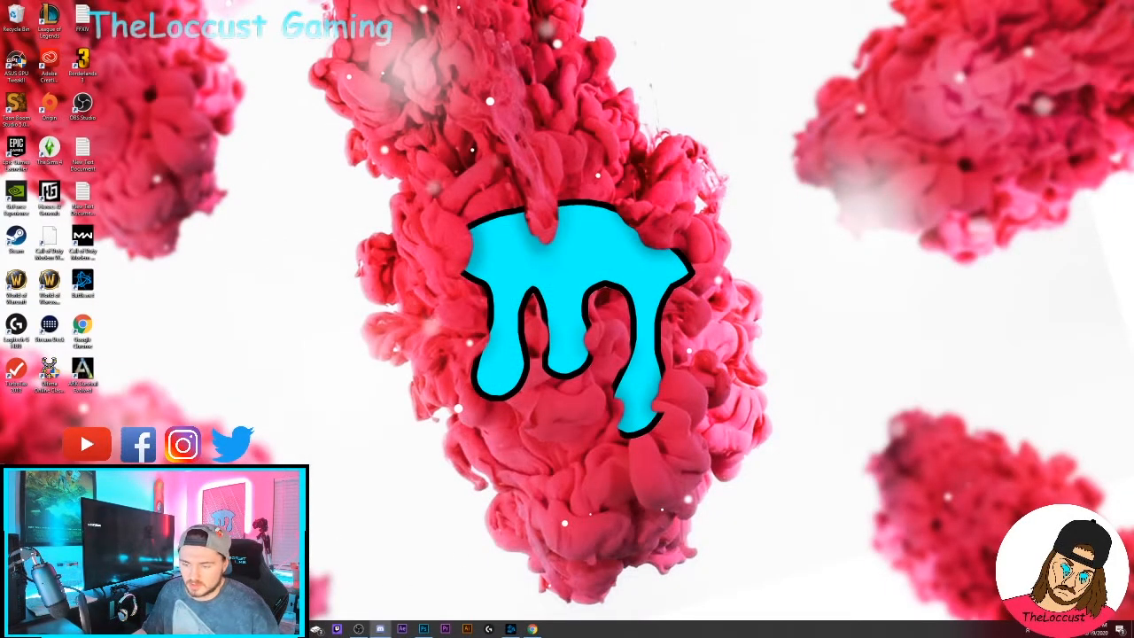
Open the Part 1 folder inside video footage > Hot to Create Content in File Explorer.
{"action": "left_click", "coordinate": [380, 629]}
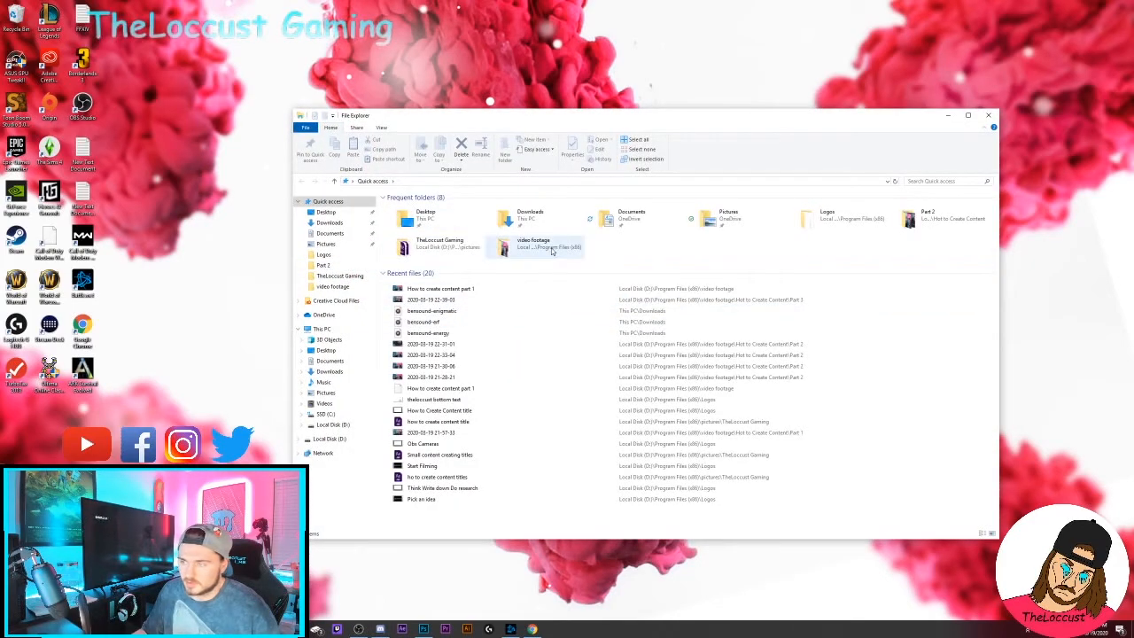
{"action": "double_click", "coordinate": [511, 251]}
{"action": "double_click", "coordinate": [406, 217]}
{"action": "left_click", "coordinate": [404, 219]}
{"action": "double_click", "coordinate": [404, 219]}
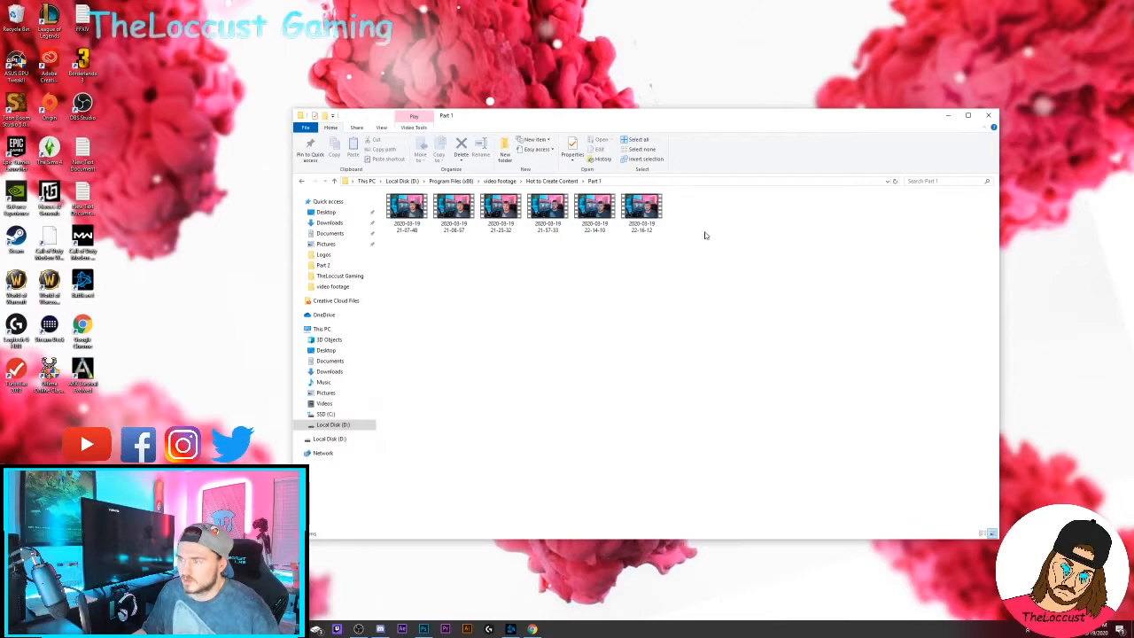
Play the first Part 1 clip to a smiling frame facing the camera and capture it as a screenshot.
{"action": "double_click", "coordinate": [407, 208]}
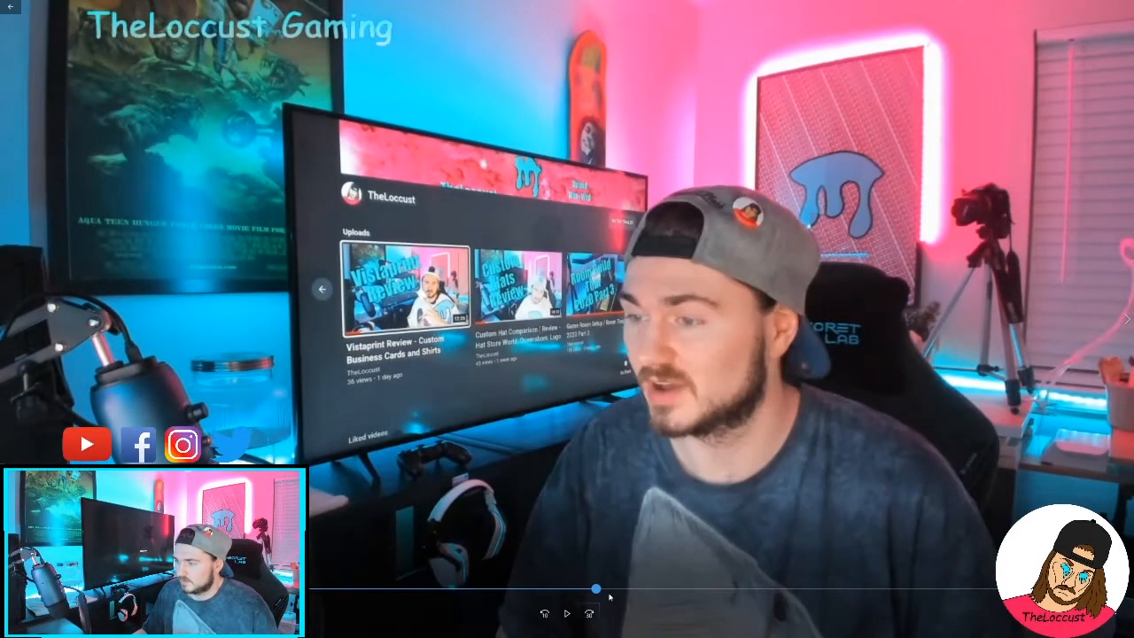
{"action": "left_click", "coordinate": [567, 614]}
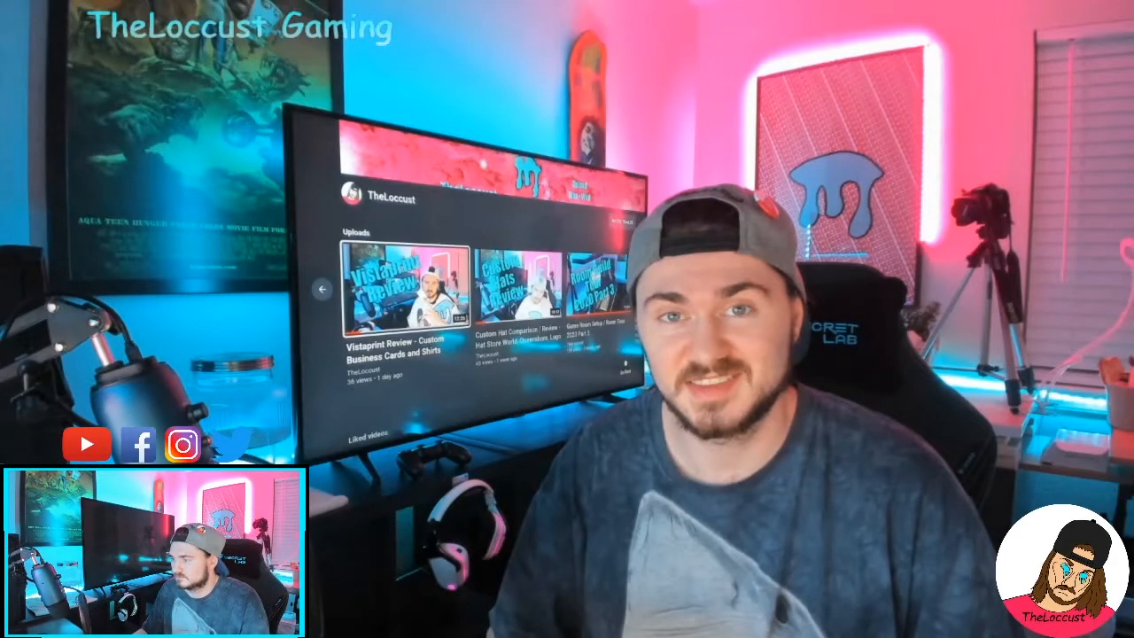
{"action": "left_click", "coordinate": [1123, 13]}
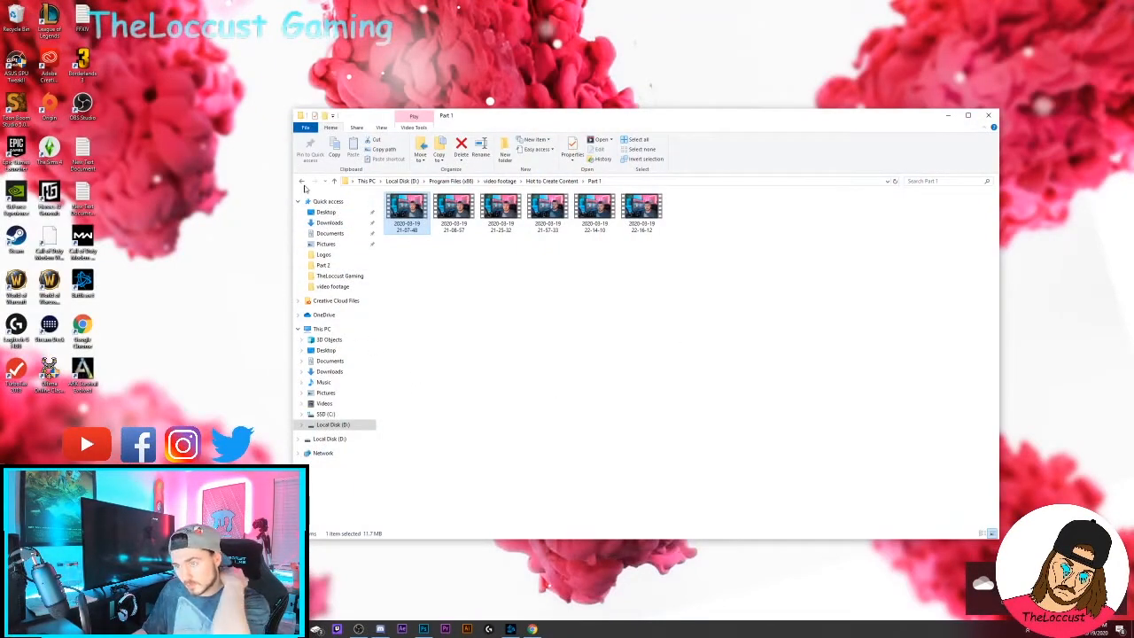
Open the Screenshots folder under Pictures and place the 2020-03-19 screenshot into the Photoshop thumbnail document.
{"action": "left_click", "coordinate": [302, 183]}
{"action": "left_click", "coordinate": [300, 183]}
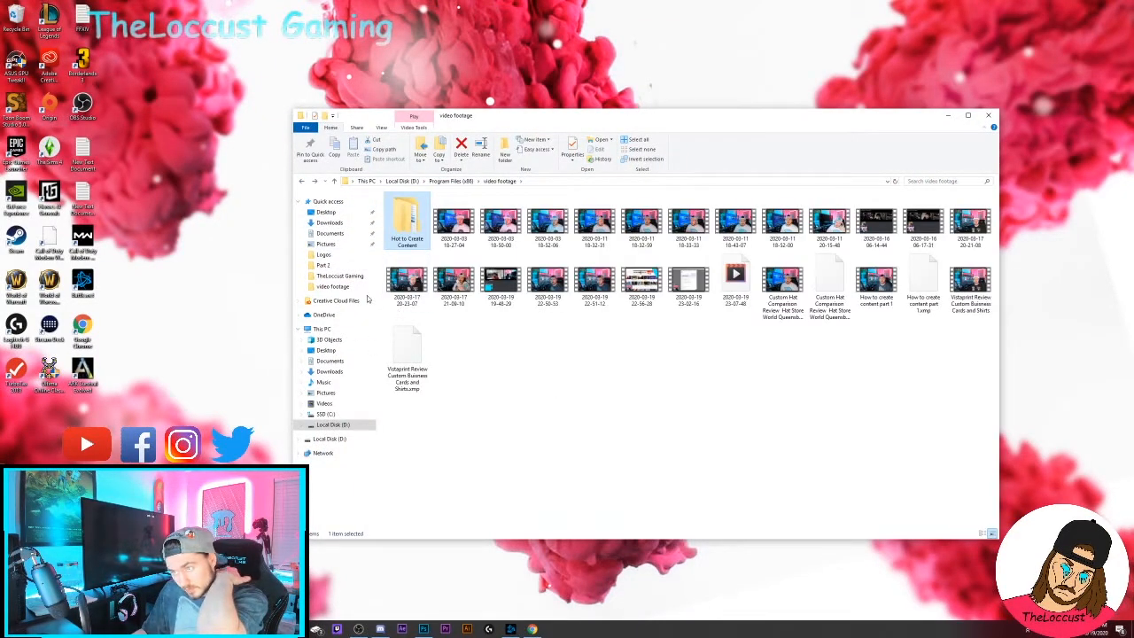
{"action": "left_click", "coordinate": [326, 393]}
{"action": "left_click_drag", "start_coordinate": [794, 121], "coordinate": [0, 133]}
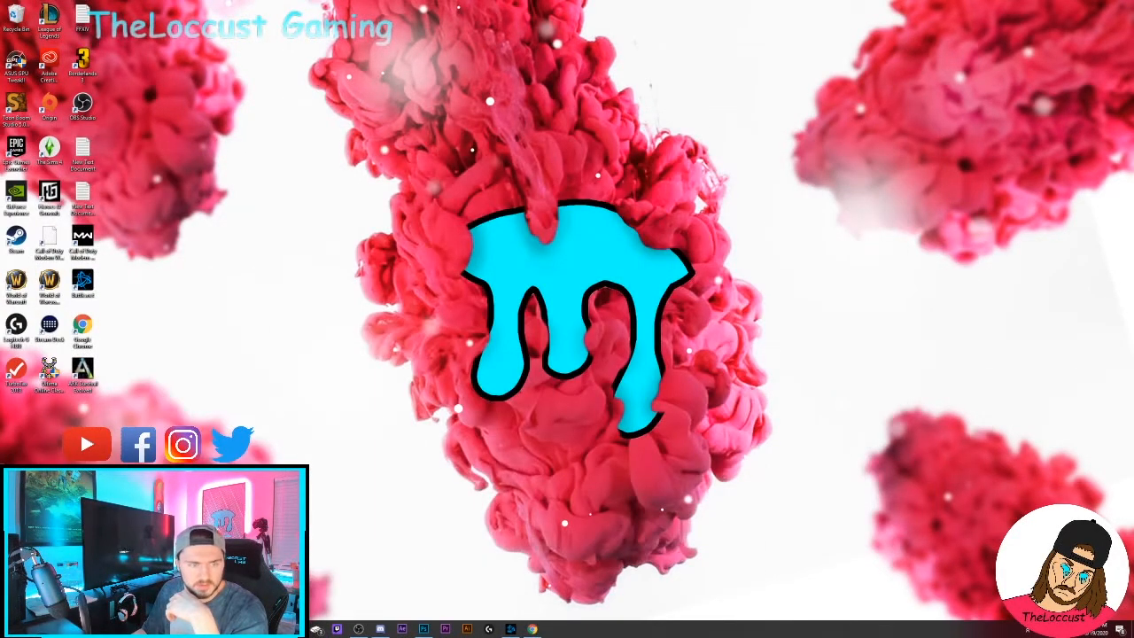
{"action": "left_click", "coordinate": [424, 629]}
{"action": "left_click_drag", "start_coordinate": [0, 133], "coordinate": [470, 115]}
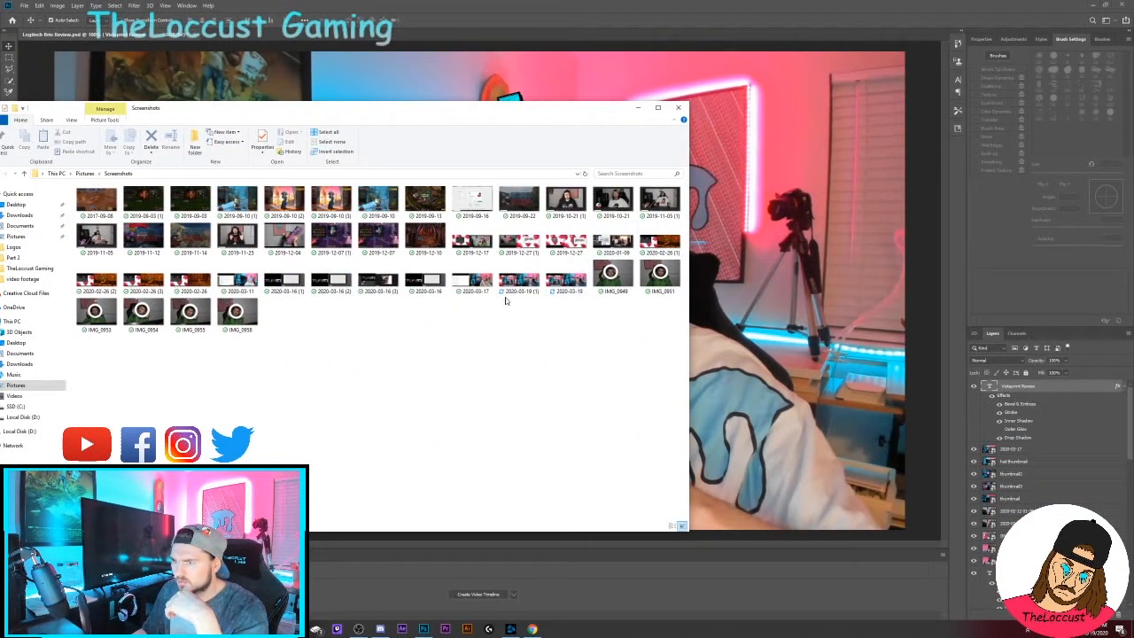
{"action": "left_click_drag", "start_coordinate": [566, 280], "coordinate": [799, 340]}
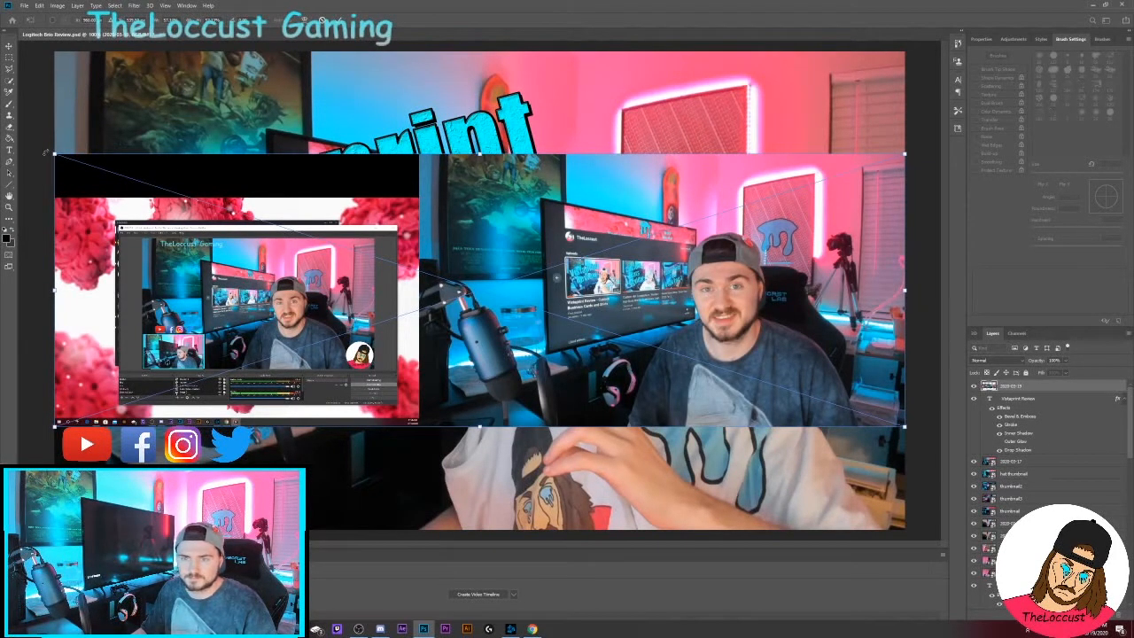
Enlarge and reposition the placed screenshot until only its camera picture fills the canvas, and commit the transform.
{"action": "left_click_drag", "start_coordinate": [55, 155], "coordinate": [4, 100]}
{"action": "left_click_drag", "start_coordinate": [904, 426], "coordinate": [1092, 486]}
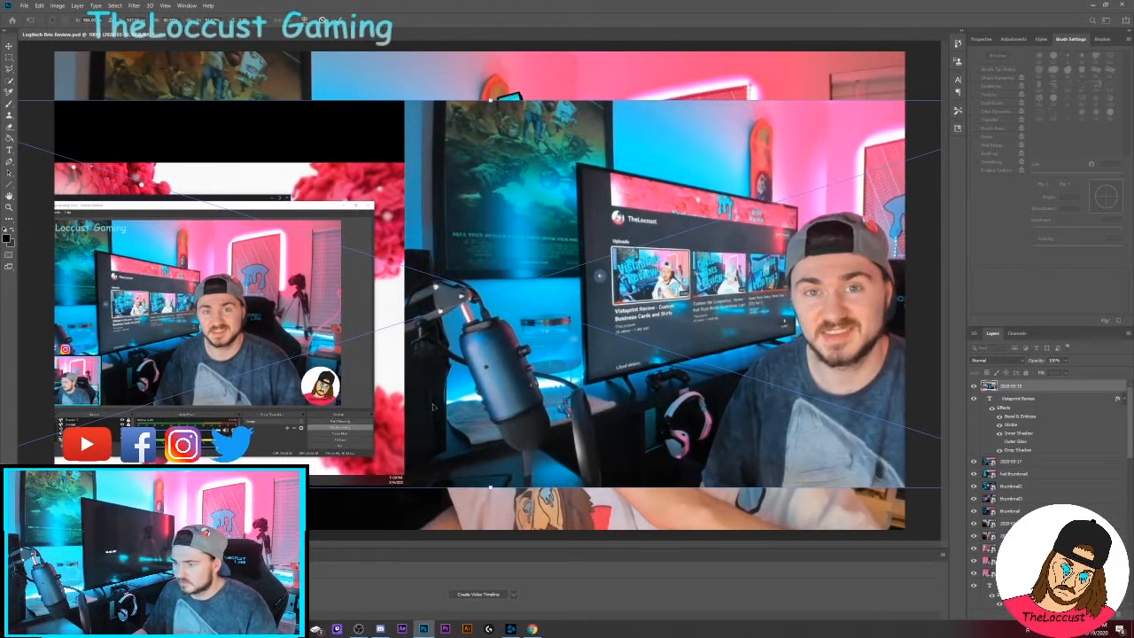
{"action": "key", "text": "ctrl+minus"}
{"action": "key", "text": "ctrl+minus"}
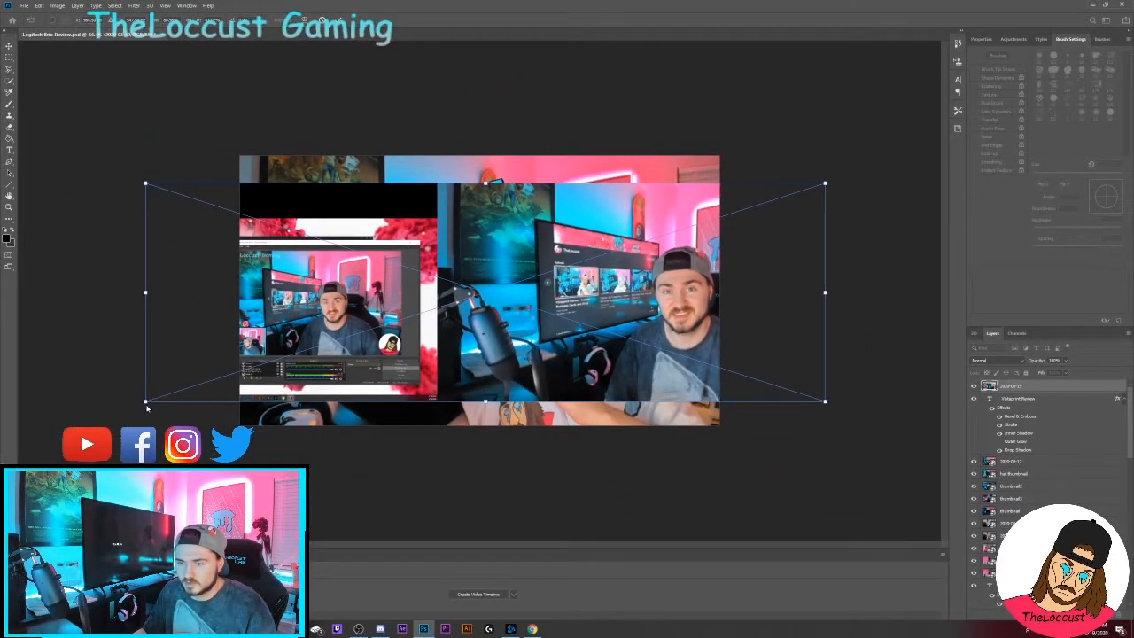
{"action": "left_click_drag", "start_coordinate": [146, 401], "coordinate": [5, 461]}
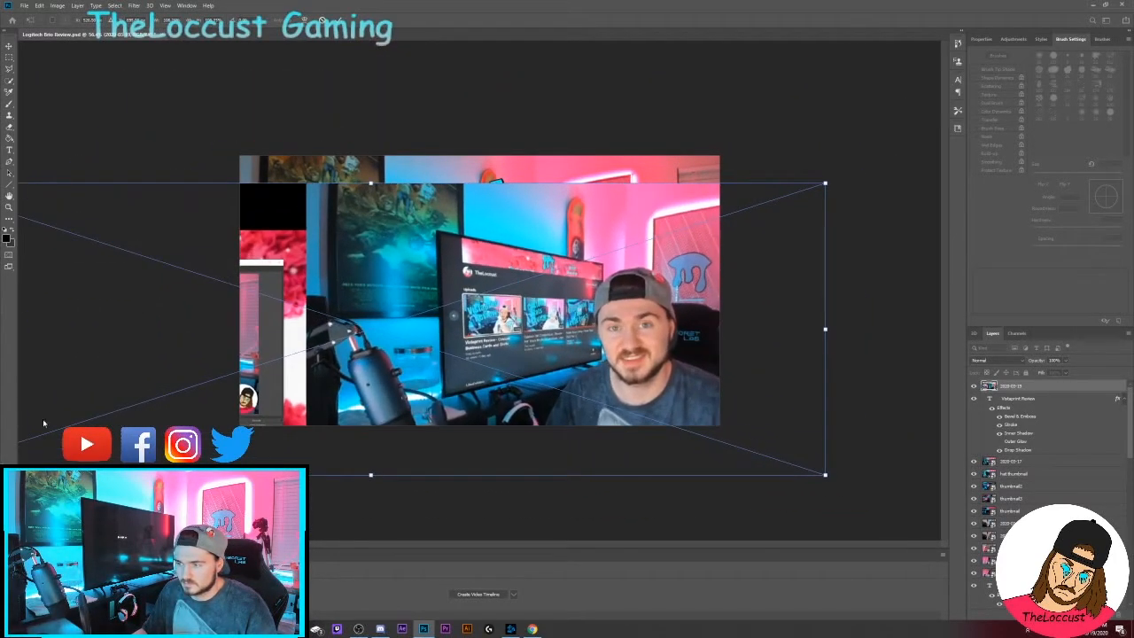
{"action": "left_click_drag", "start_coordinate": [827, 181], "coordinate": [903, 131]}
{"action": "left_click_drag", "start_coordinate": [503, 383], "coordinate": [379, 370]}
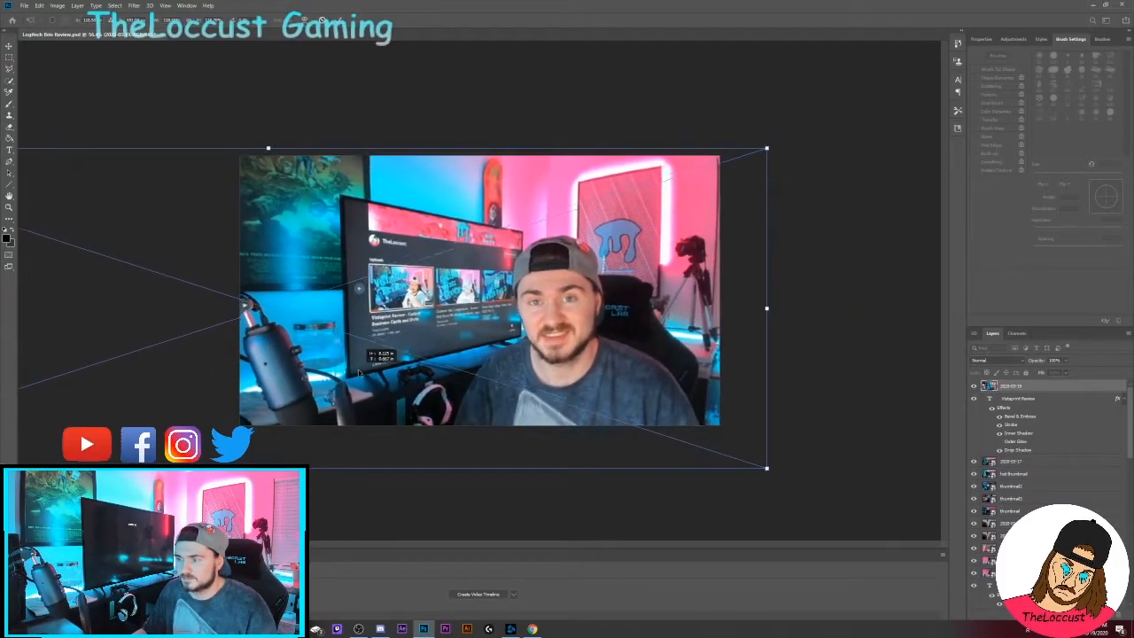
{"action": "key", "text": "Return"}
{"action": "key", "text": "ctrl+0"}
{"action": "scroll", "coordinate": [510, 327], "scroll_direction": "up", "scroll_amount": 2}
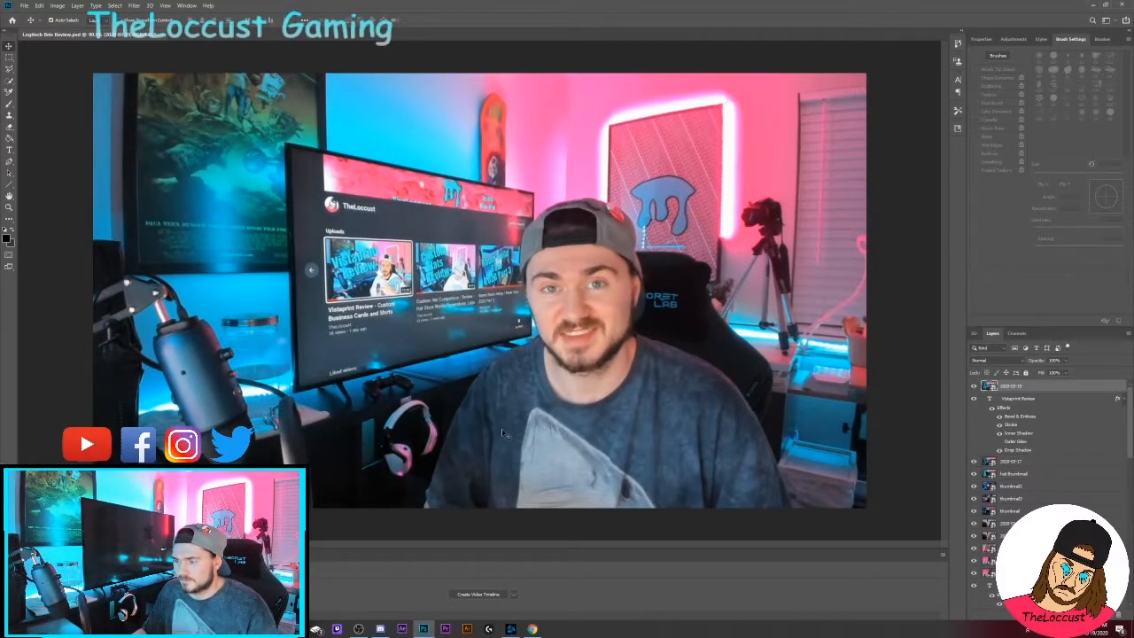
Raise the Vistaprint Review text layer above the placed screenshot and replace its text with "How to", "Create", "Content" and "Part 1" on four lines.
{"action": "left_click_drag", "start_coordinate": [1007, 401], "coordinate": [1008, 383]}
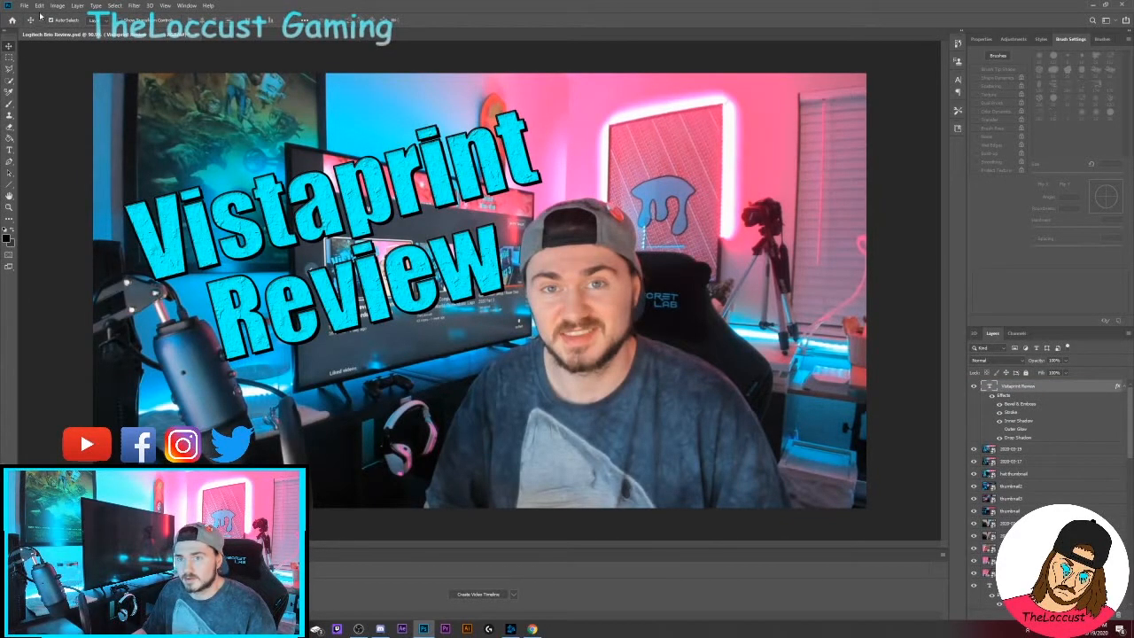
{"action": "left_click", "coordinate": [11, 150]}
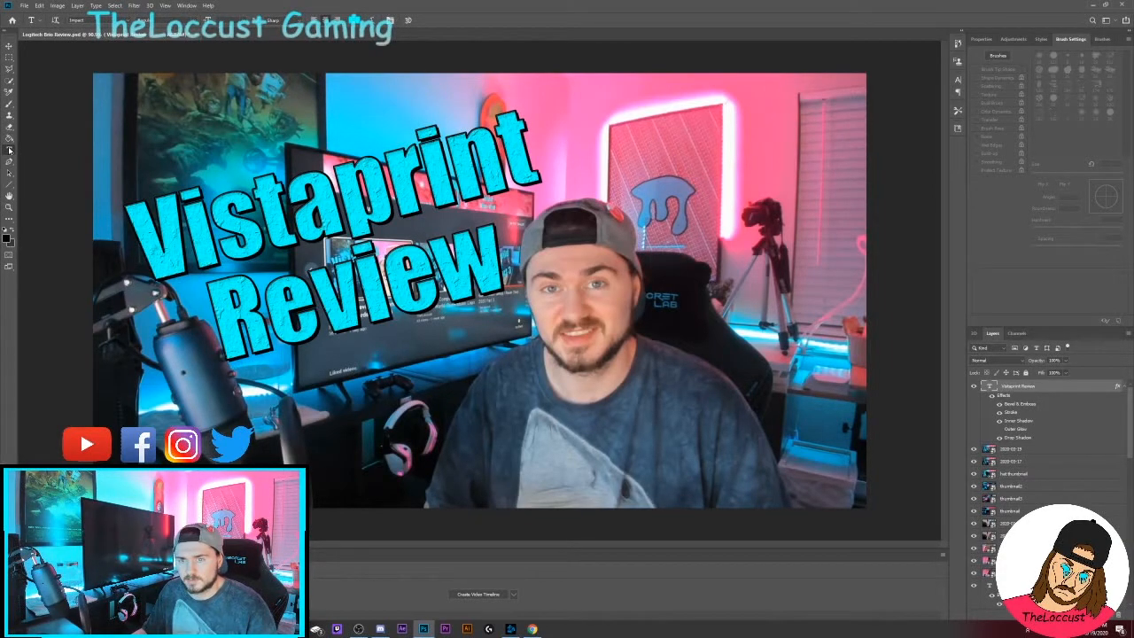
{"action": "left_click", "coordinate": [325, 139]}
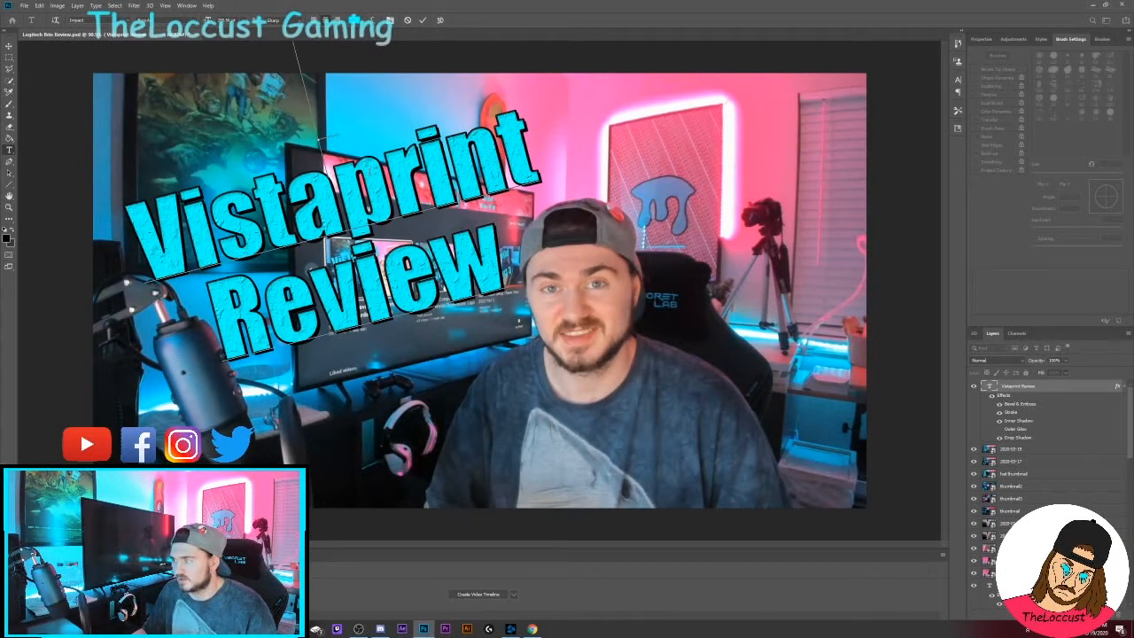
{"action": "left_click_drag", "start_coordinate": [507, 266], "coordinate": [124, 217]}
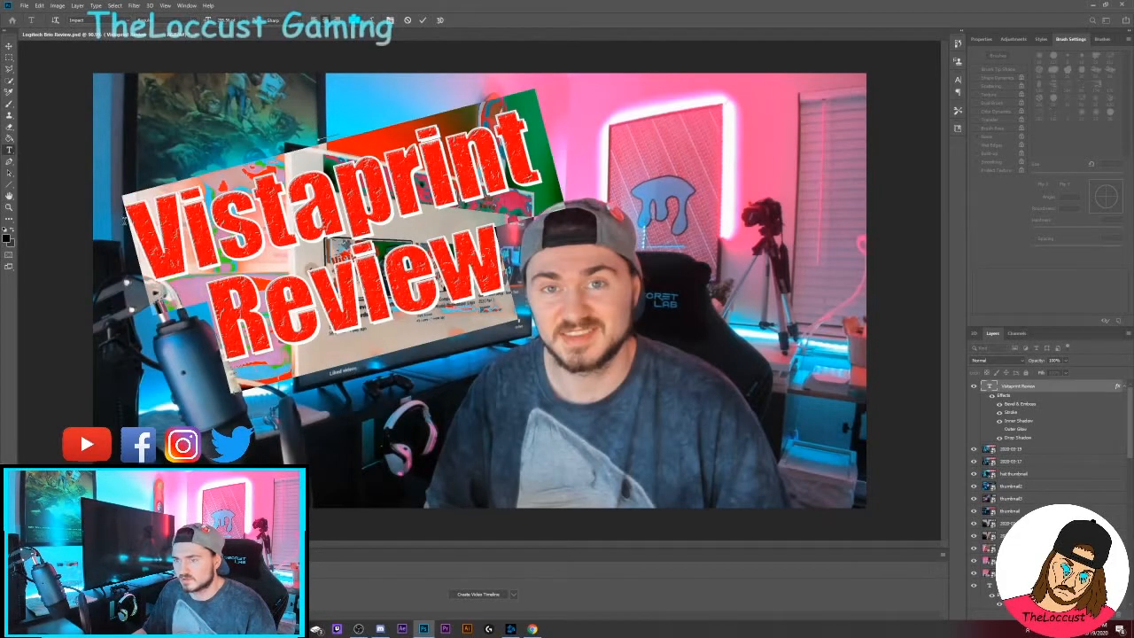
{"action": "key", "text": "BackSpace"}
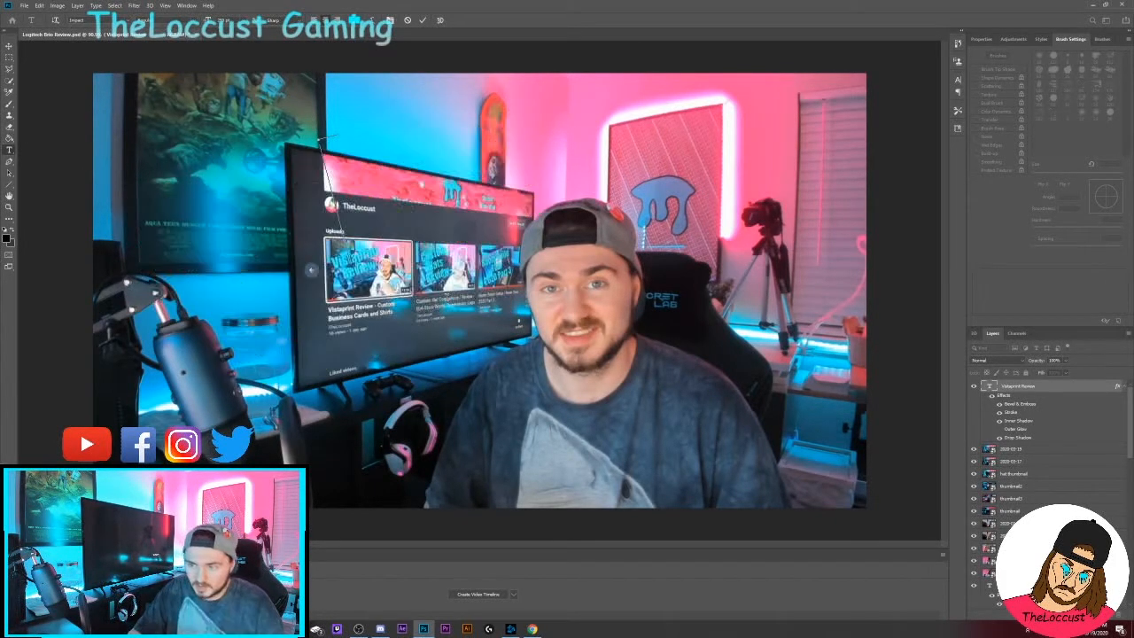
{"action": "type", "text": "How to"}
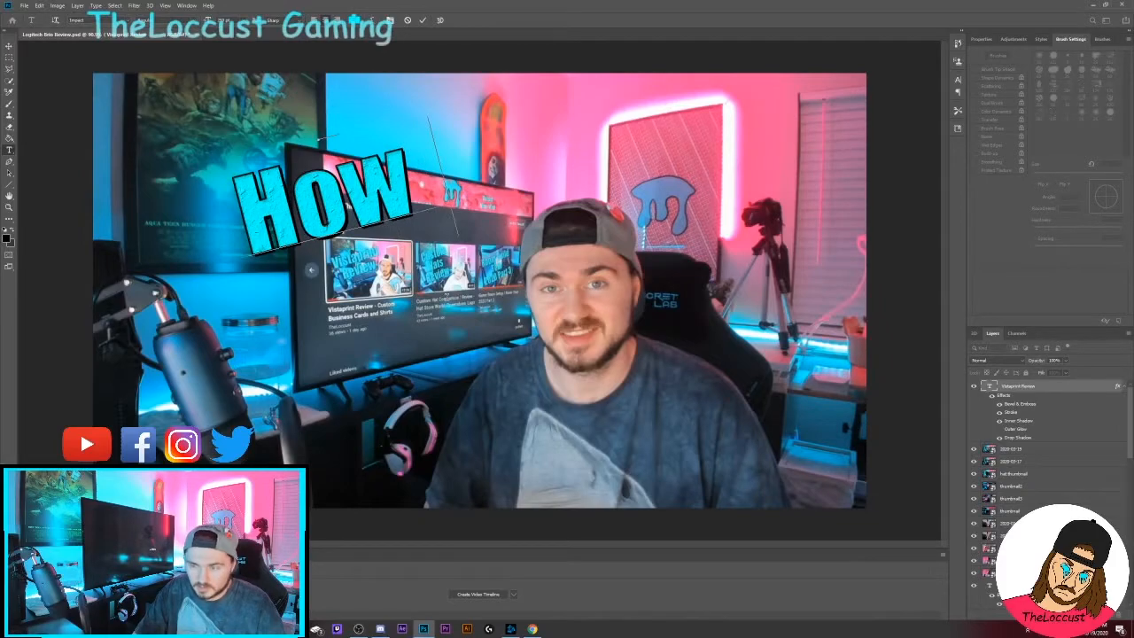
{"action": "key", "text": "BackSpace"}
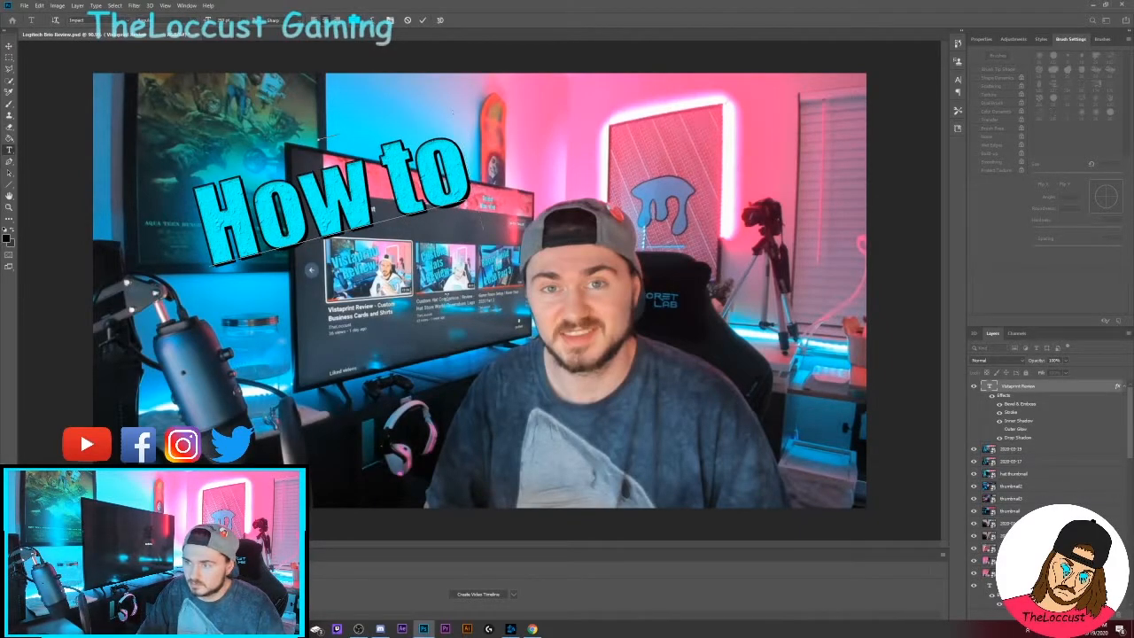
{"action": "key", "text": "Return"}
{"action": "type", "text": "Create"}
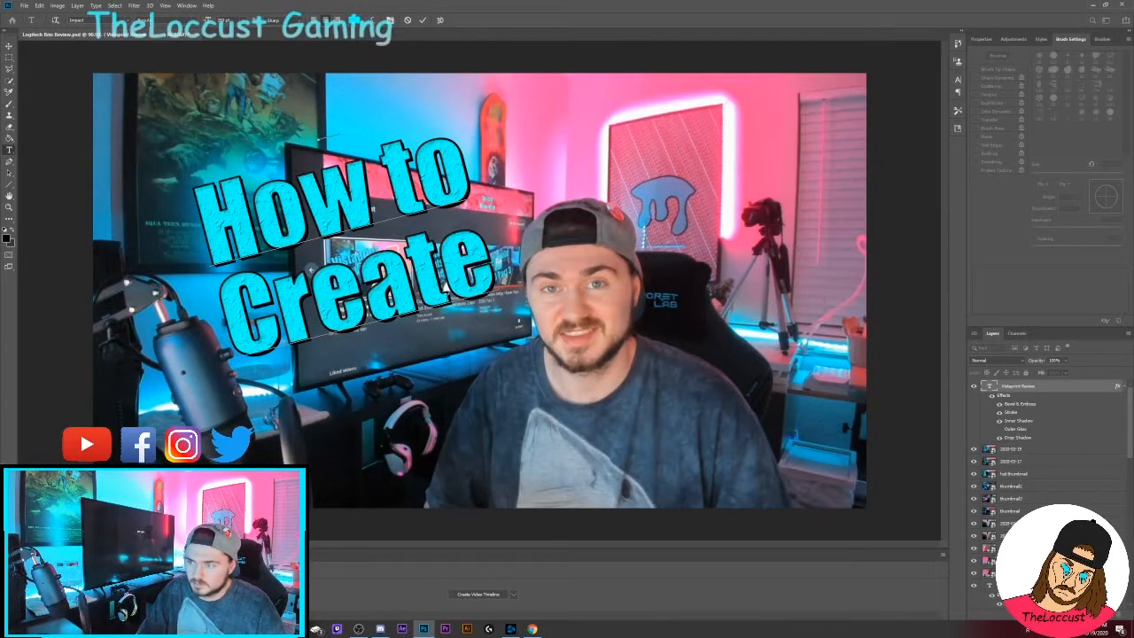
{"action": "key", "text": "Return"}
{"action": "type", "text": "Content"}
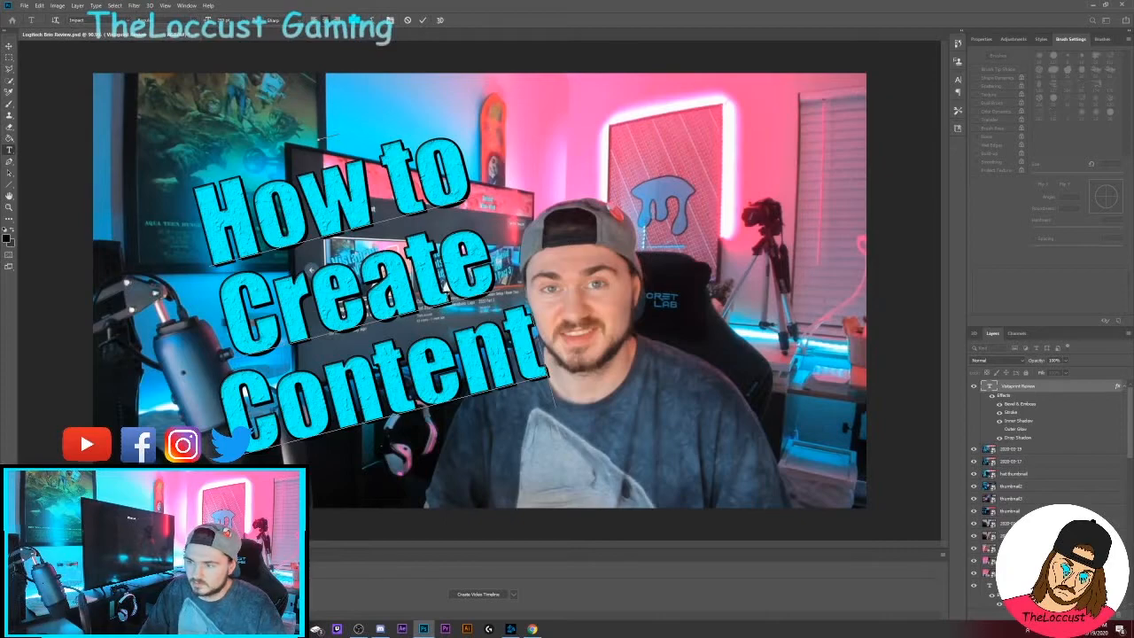
{"action": "key", "text": "Return"}
{"action": "type", "text": "Part"}
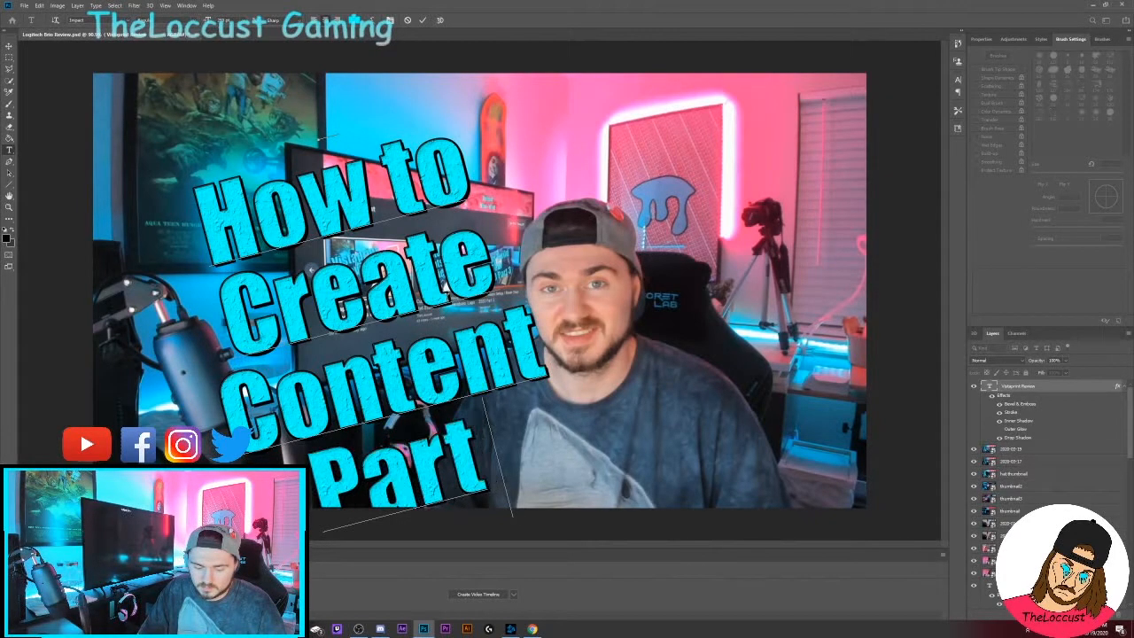
{"action": "type", "text": " 1"}
Move the four-line title up and left so it fits on the canvas beside the face, and deselect the layer.
{"action": "left_click", "coordinate": [10, 45]}
{"action": "left_click_drag", "start_coordinate": [381, 306], "coordinate": [320, 271]}
{"action": "left_click", "coordinate": [604, 536]}
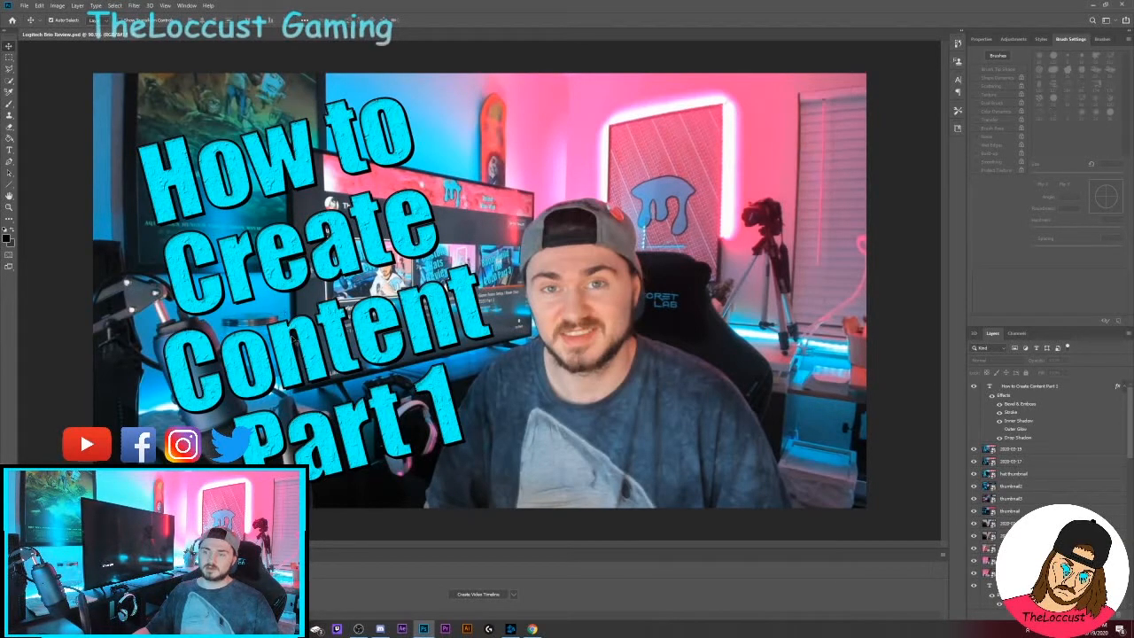
Export the thumbnail as a 1280 x 720 JPG at 100% quality named "how to create content part 1 thumbnail" in the Thumbnails folder.
{"action": "left_click", "coordinate": [21, 7]}
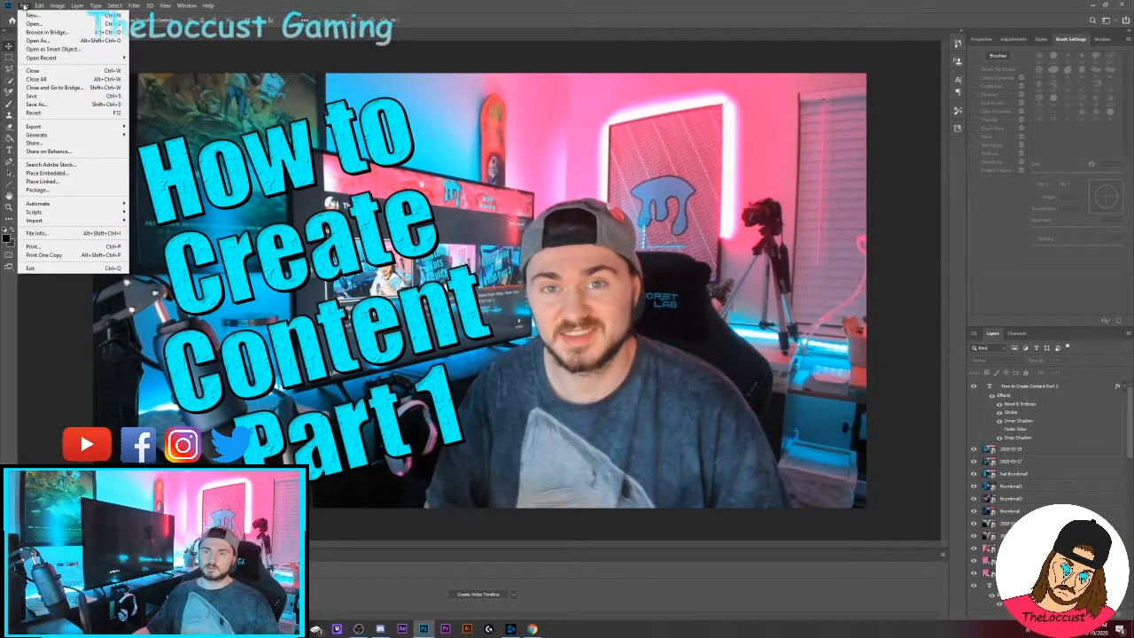
{"action": "mouse_move", "coordinate": [52, 131]}
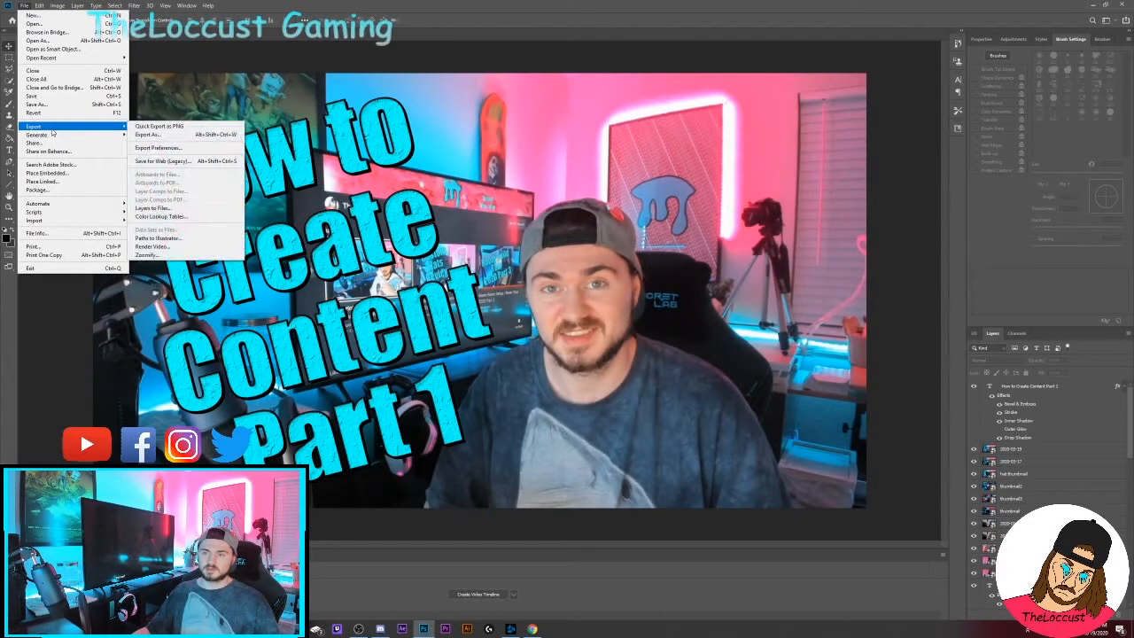
{"action": "left_click", "coordinate": [155, 136]}
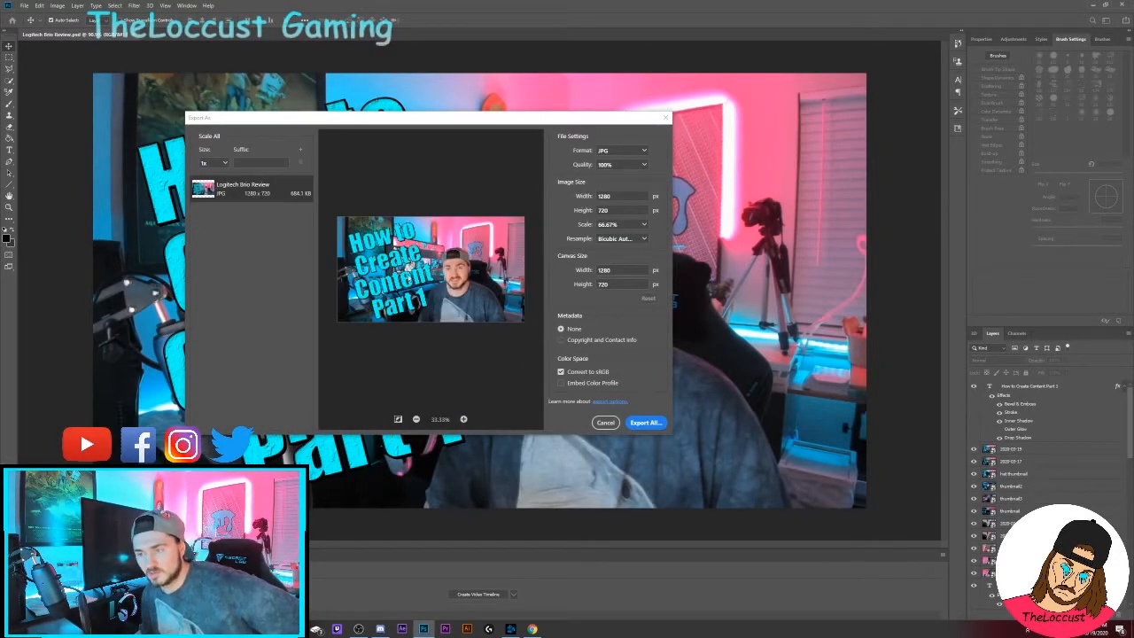
{"action": "left_click_drag", "start_coordinate": [457, 125], "coordinate": [592, 106]}
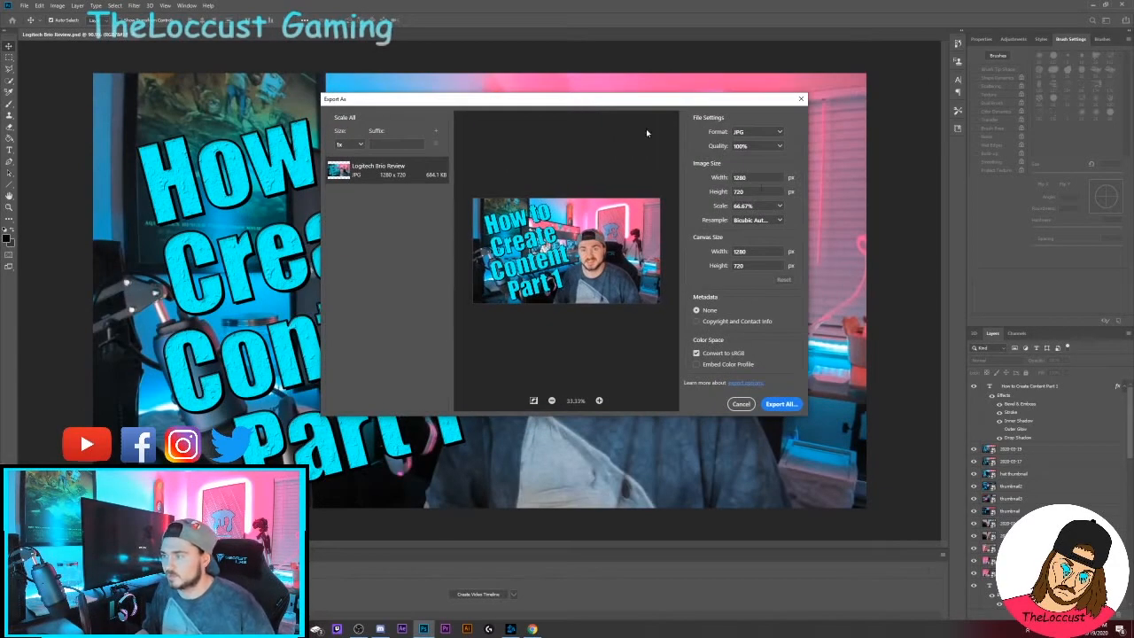
{"action": "left_click", "coordinate": [782, 405]}
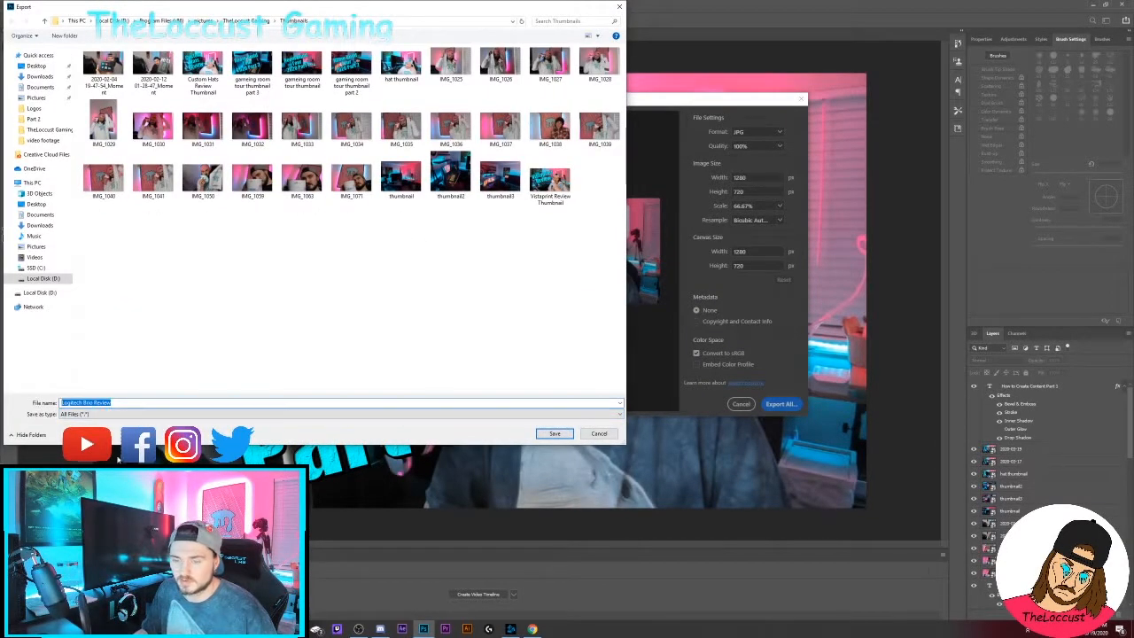
{"action": "key", "text": "BackSpace"}
{"action": "type", "text": "how to create content part 1 thumbnail"}
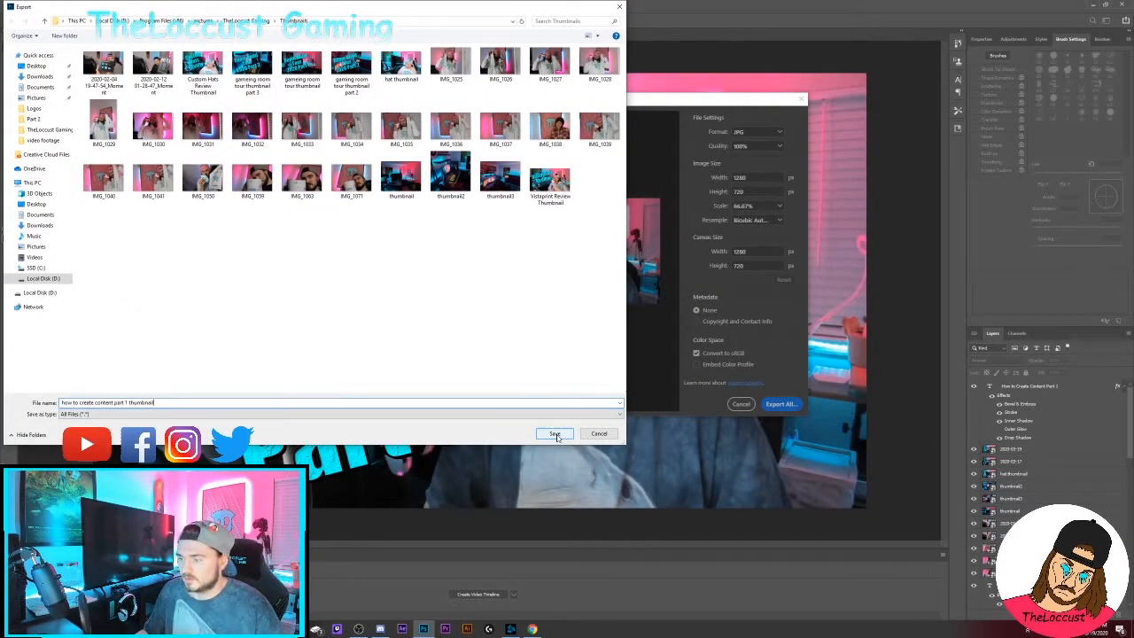
{"action": "left_click", "coordinate": [555, 434]}
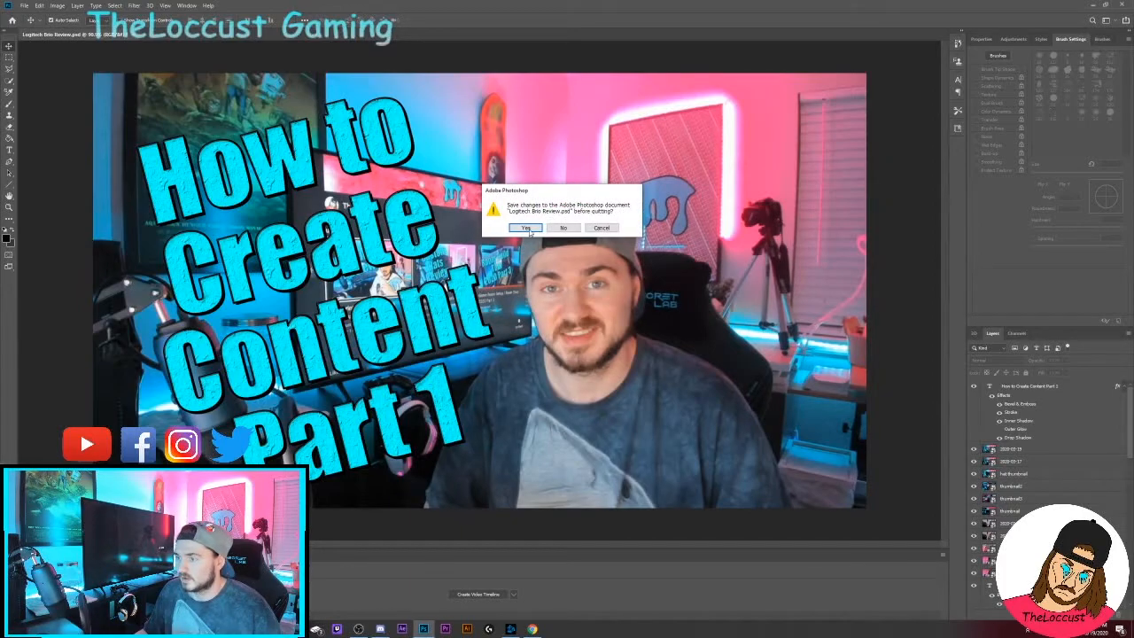
Save the changes to Logitech Brio Review.psd while quitting Photoshop, and close the Screenshots folder window.
{"action": "left_click", "coordinate": [529, 230]}
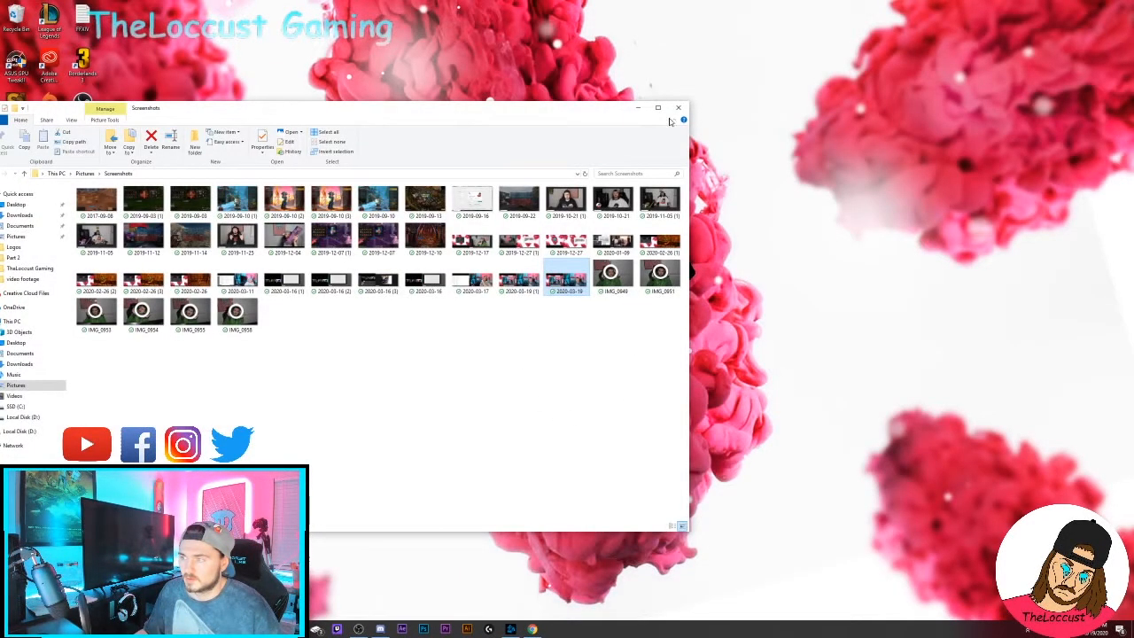
{"action": "left_click", "coordinate": [678, 108]}
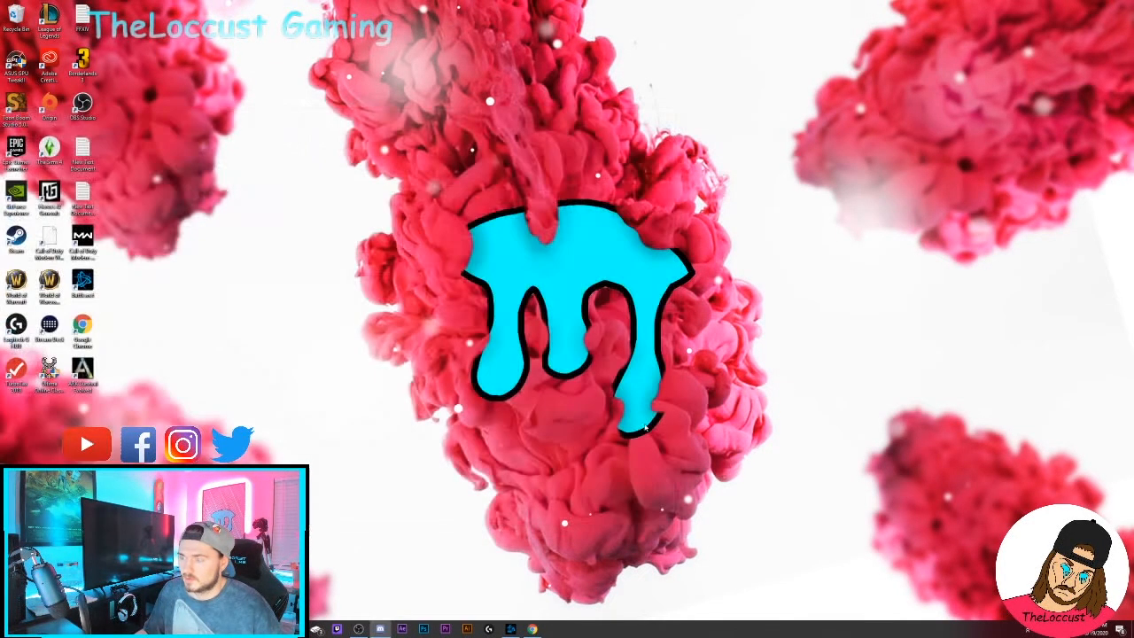
Switch to YouTube Studio in Chrome and upload "how to create content part 1 thumbnail" from TheLoccust Gaming > Thumbnails as the video's thumbnail.
{"action": "left_click", "coordinate": [531, 629]}
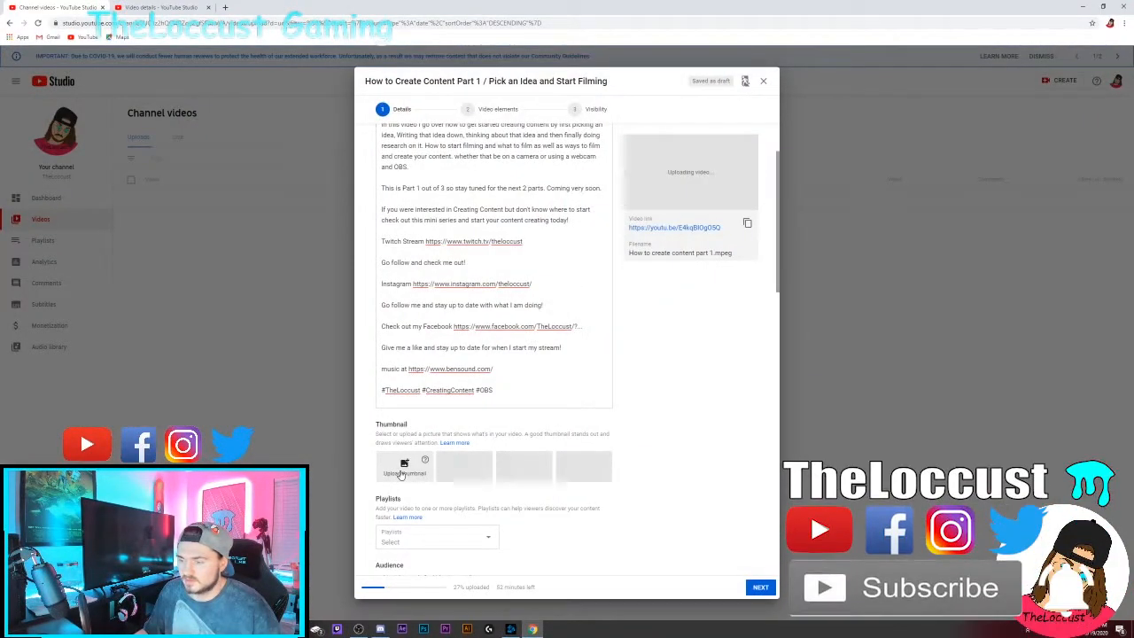
{"action": "left_click", "coordinate": [404, 465]}
{"action": "left_click", "coordinate": [40, 218]}
{"action": "left_click", "coordinate": [120, 80]}
{"action": "double_click", "coordinate": [120, 80]}
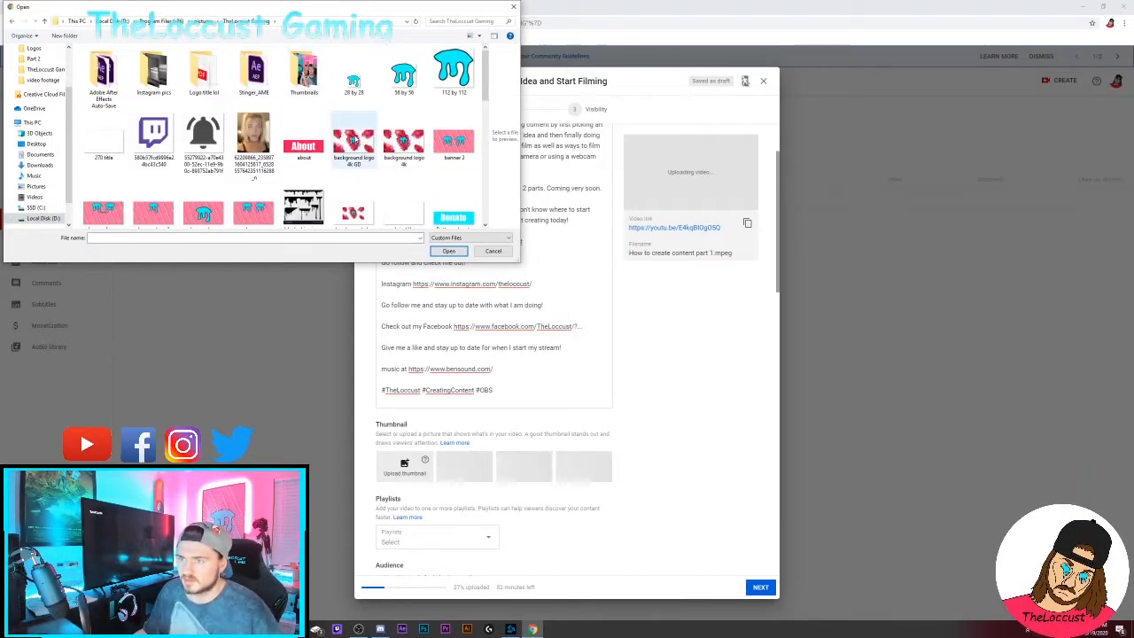
{"action": "double_click", "coordinate": [306, 84]}
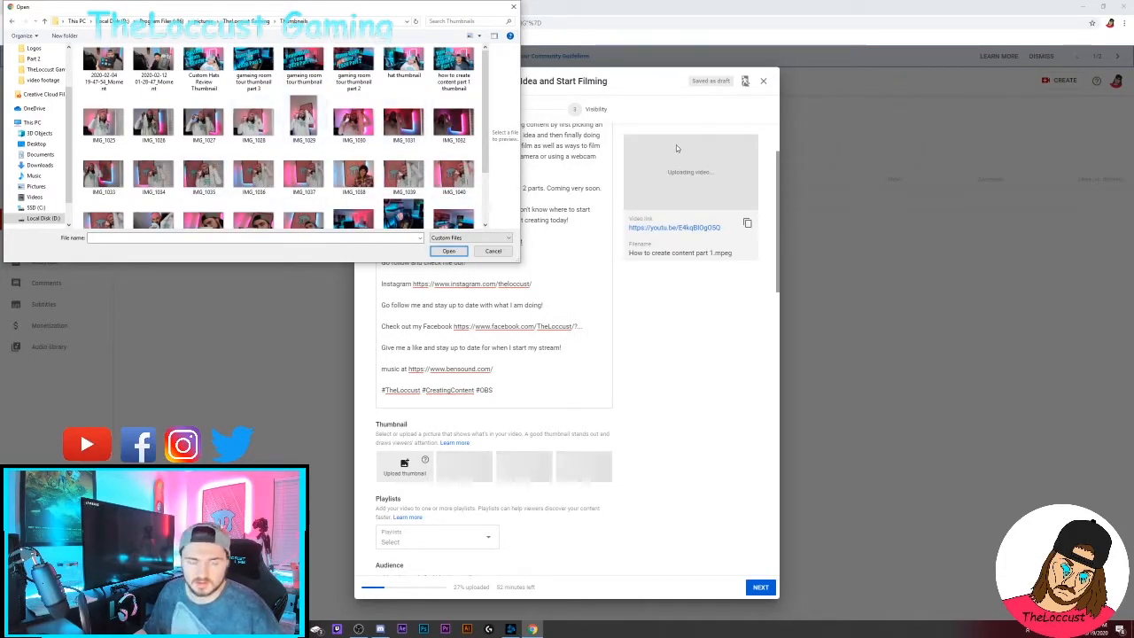
{"action": "double_click", "coordinate": [452, 64]}
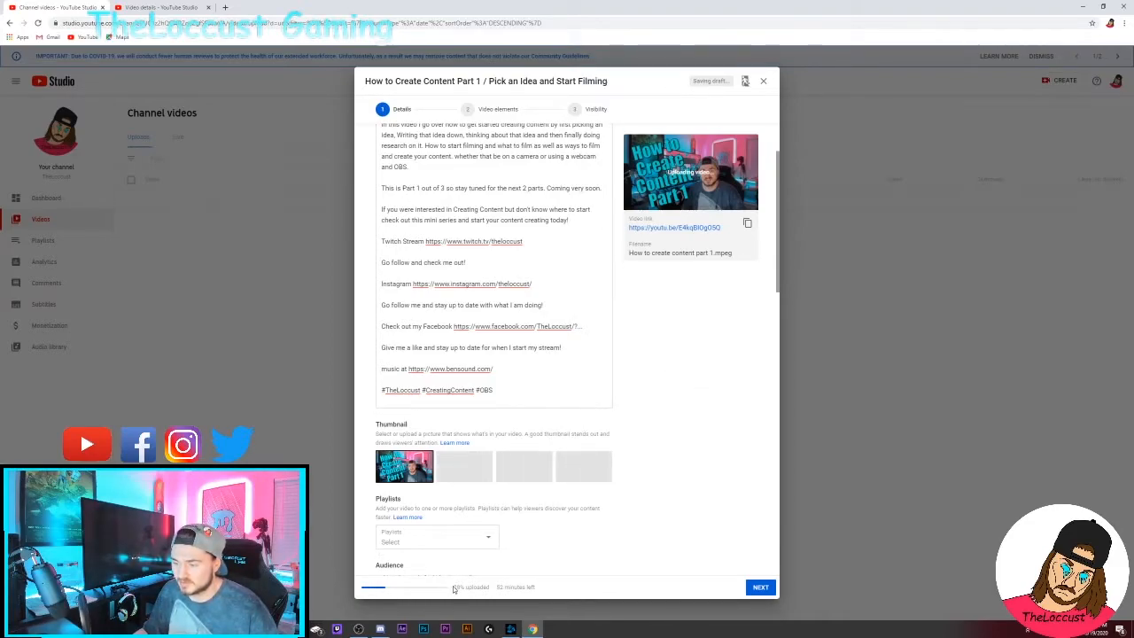
Check the upload's video elements stage, return to its details and copy the video link.
{"action": "left_click", "coordinate": [490, 109]}
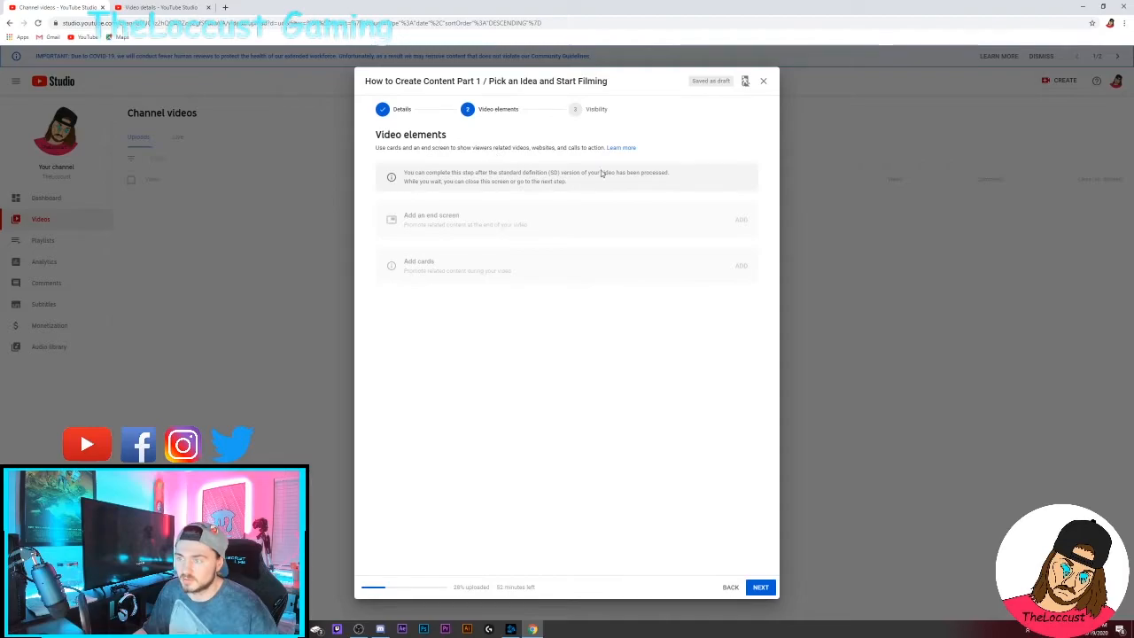
{"action": "left_click", "coordinate": [399, 110]}
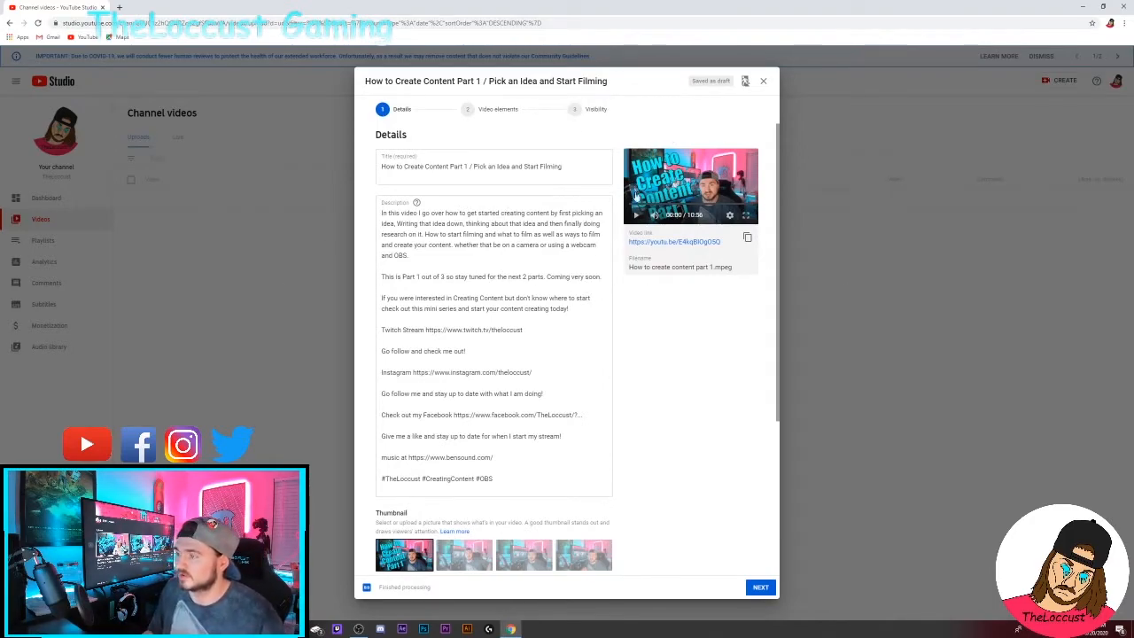
{"action": "left_click", "coordinate": [747, 238]}
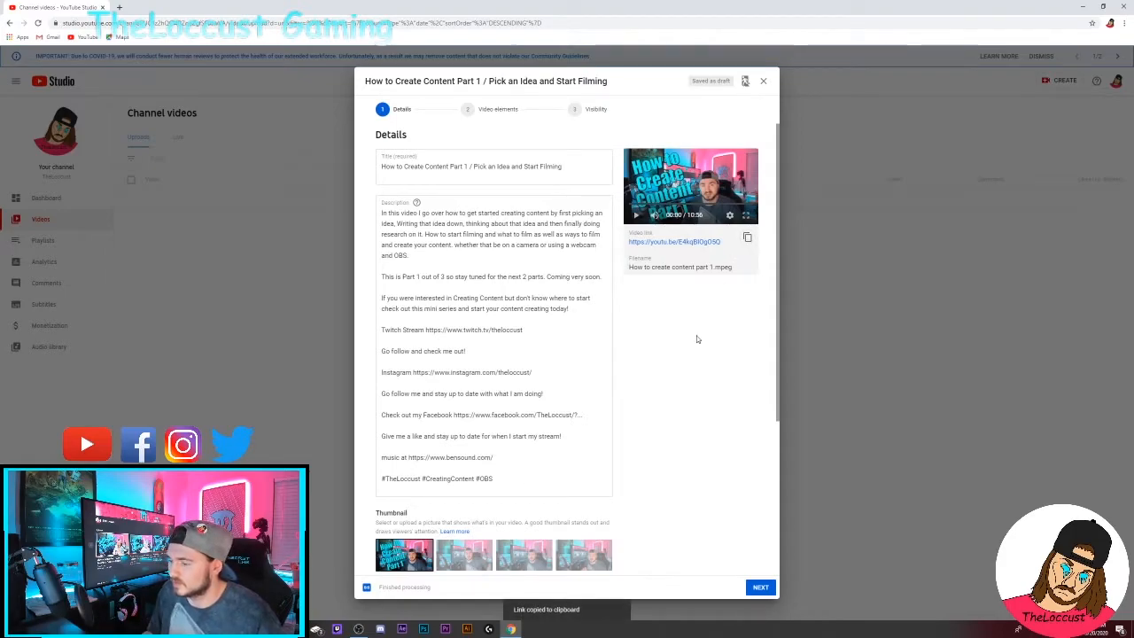
Add an end screen to the video by importing the layout from the latest video, and save it.
{"action": "left_click", "coordinate": [492, 110]}
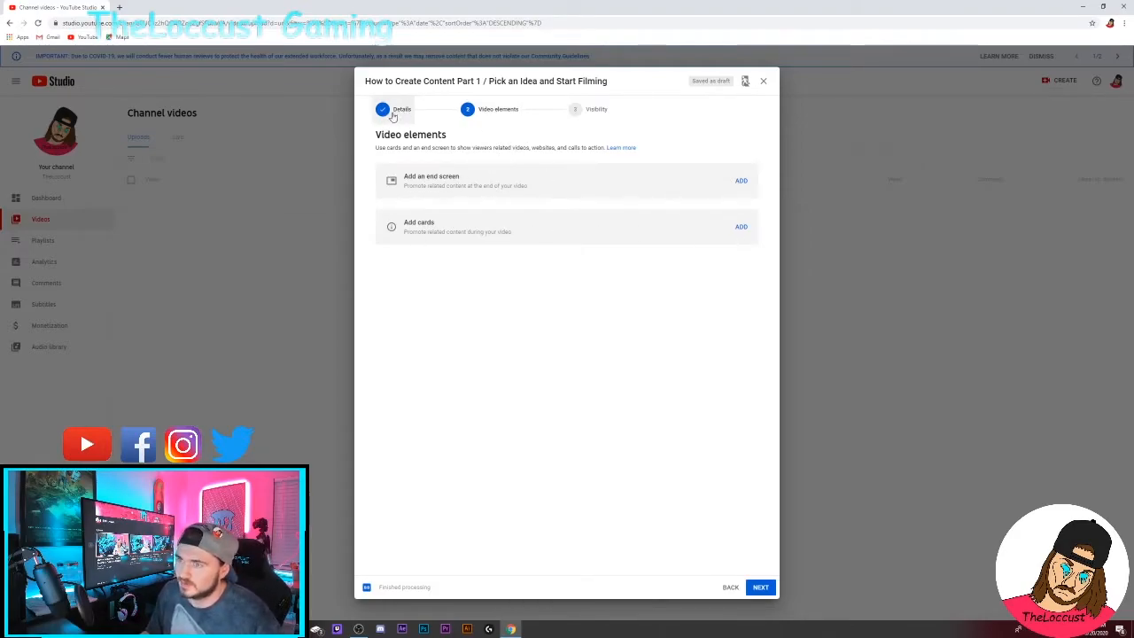
{"action": "left_click", "coordinate": [742, 182]}
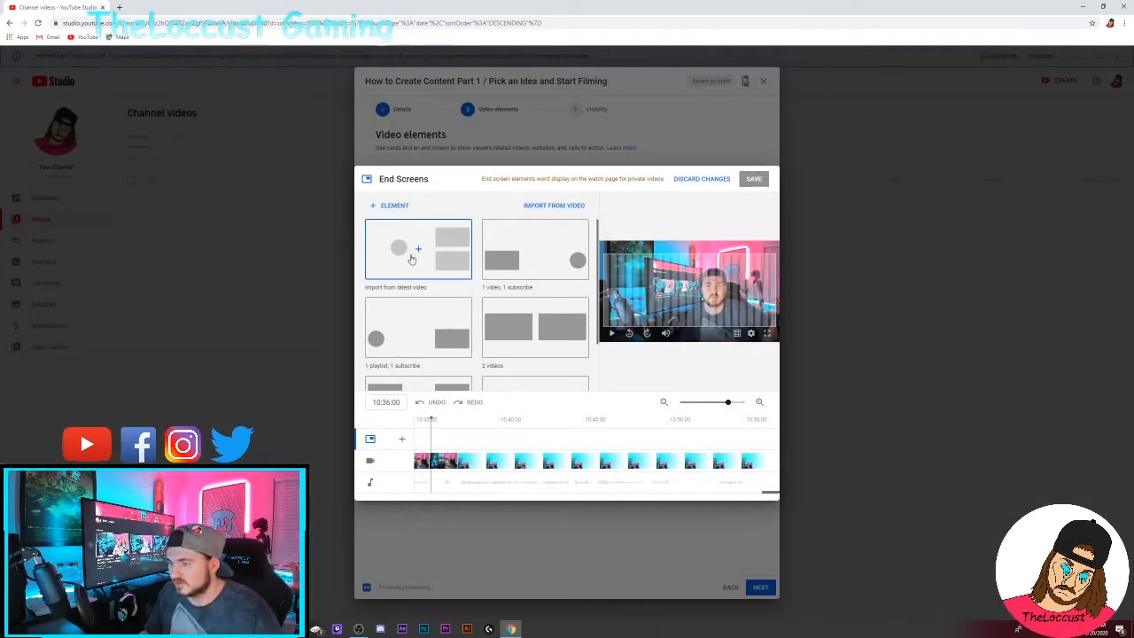
{"action": "scroll", "coordinate": [514, 321], "scroll_direction": "down", "scroll_amount": 2}
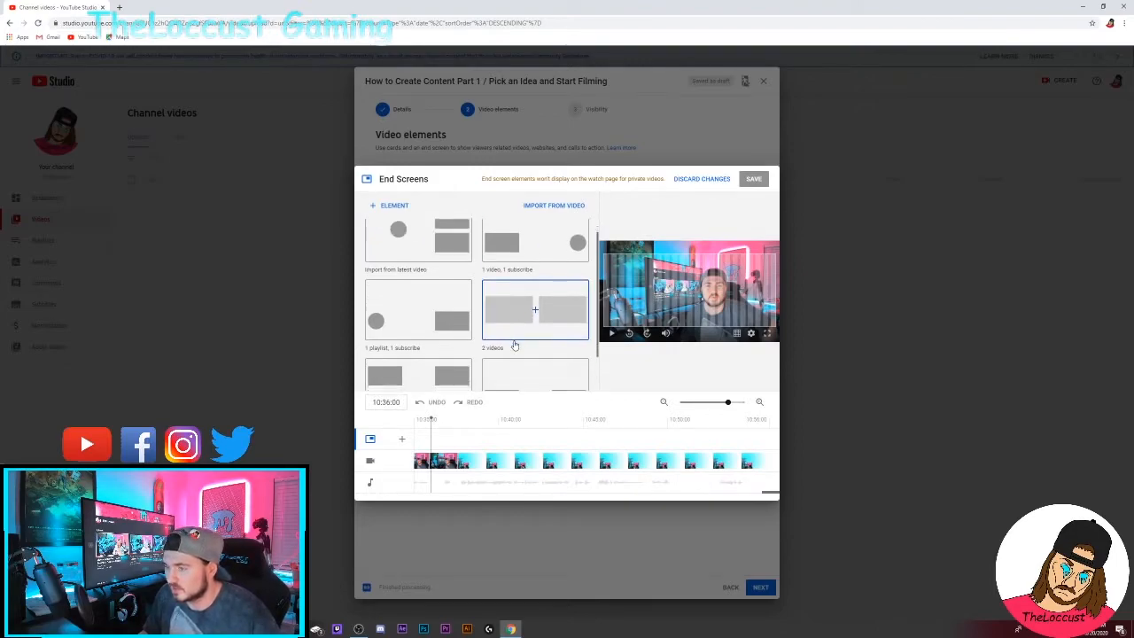
{"action": "scroll", "coordinate": [535, 346], "scroll_direction": "up", "scroll_amount": 2}
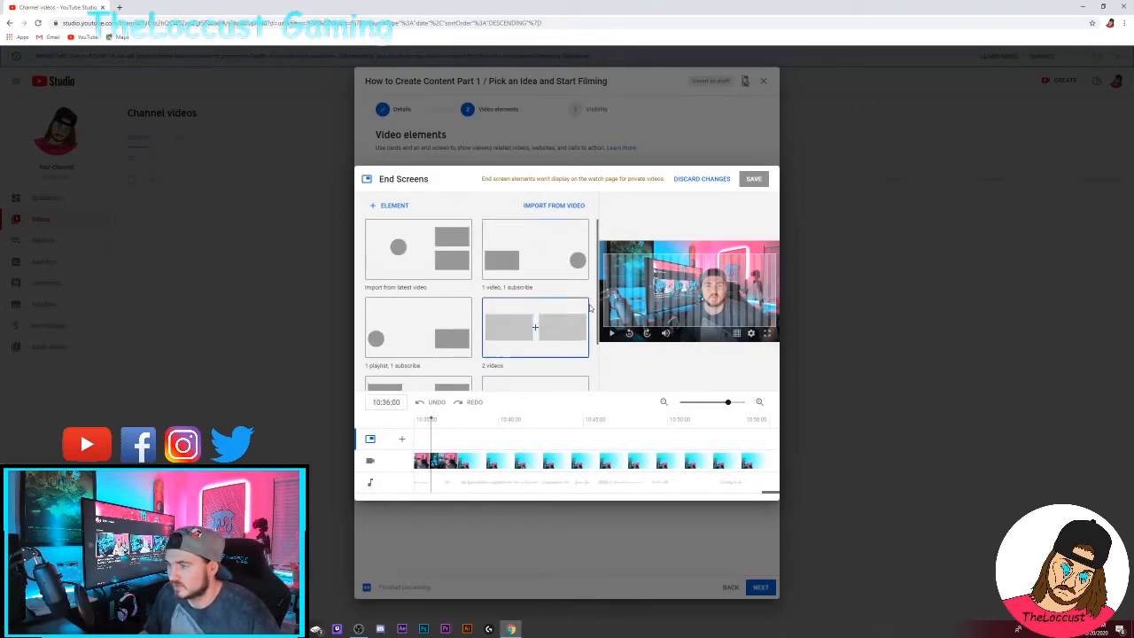
{"action": "left_click", "coordinate": [405, 275]}
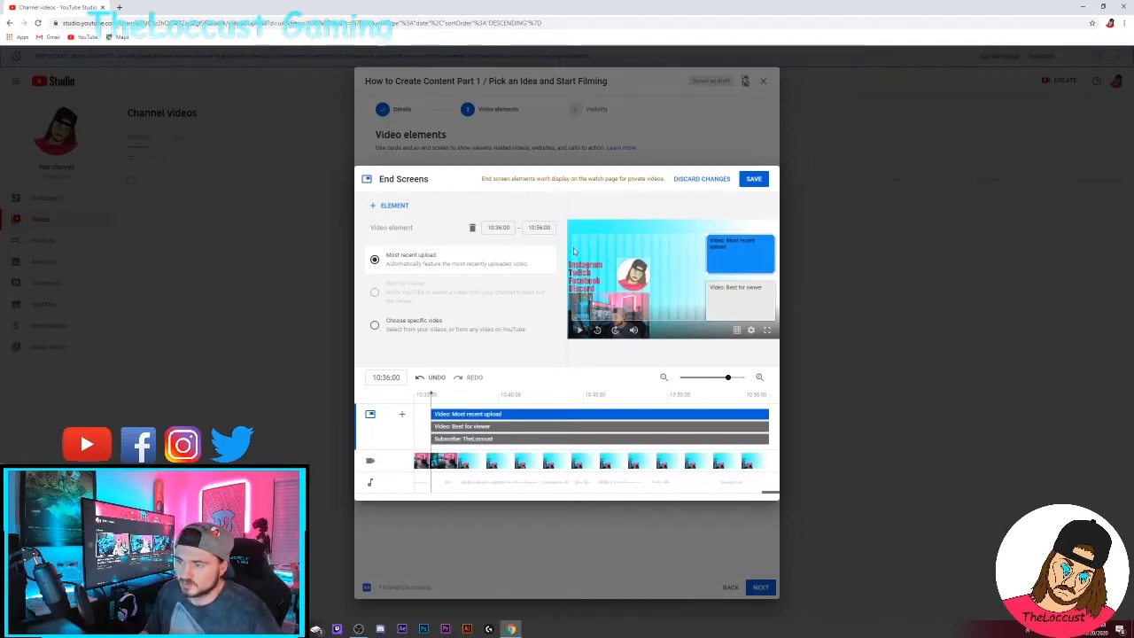
{"action": "left_click", "coordinate": [753, 179]}
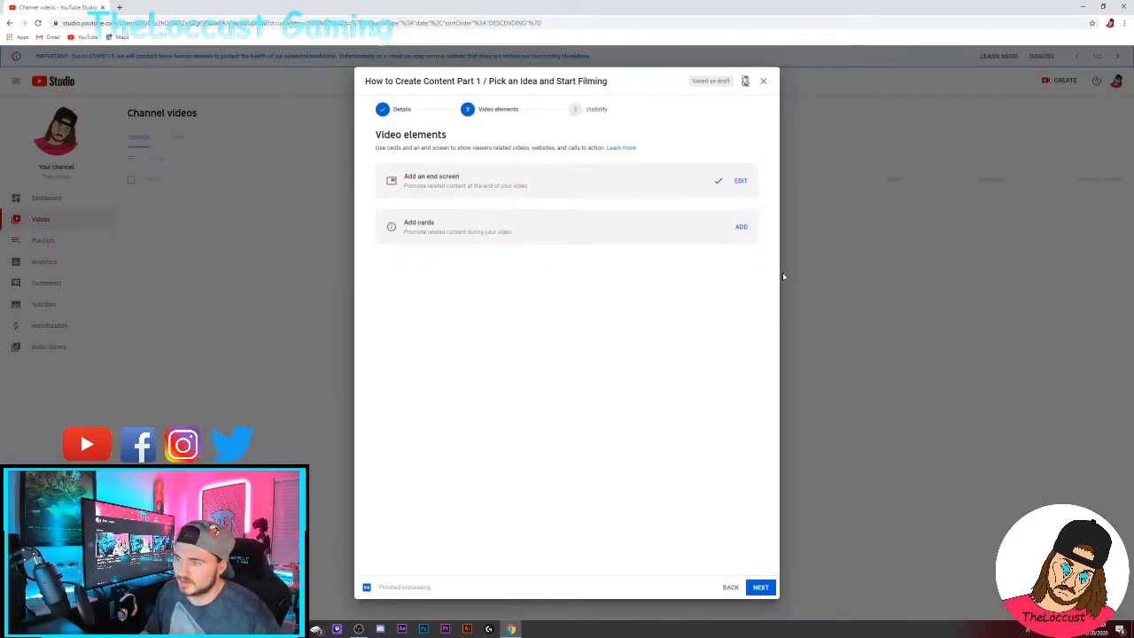
Add a video card promoting the Logitech Brio 4K Webcam Review at about 7:20 in the video, and return to the upload's video elements.
{"action": "left_click", "coordinate": [741, 226]}
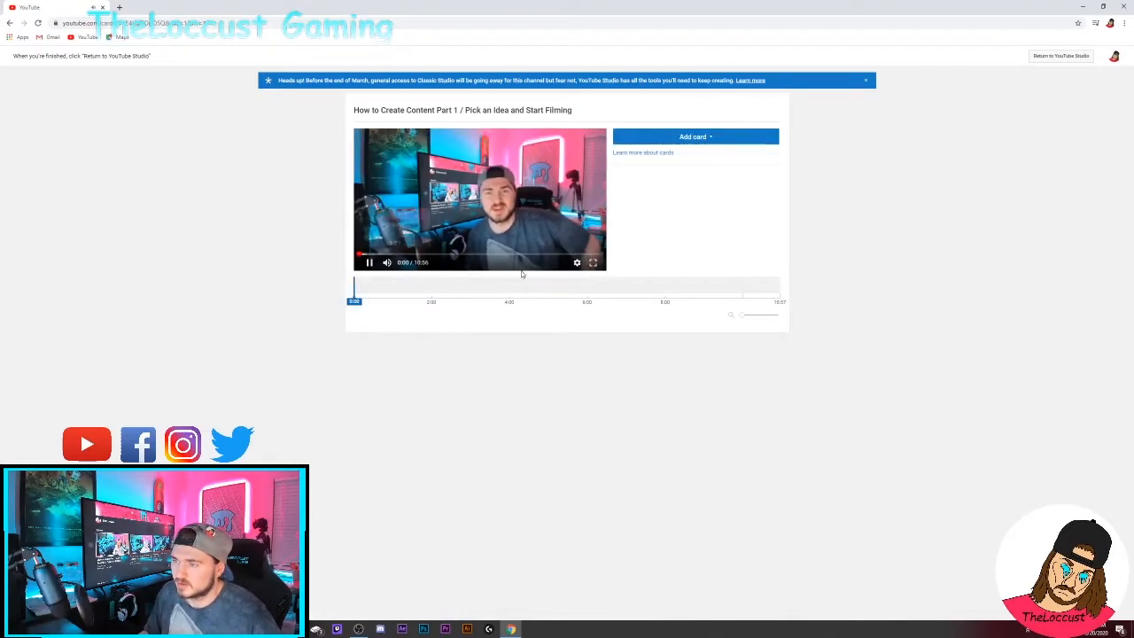
{"action": "left_click_drag", "start_coordinate": [363, 256], "coordinate": [506, 260]}
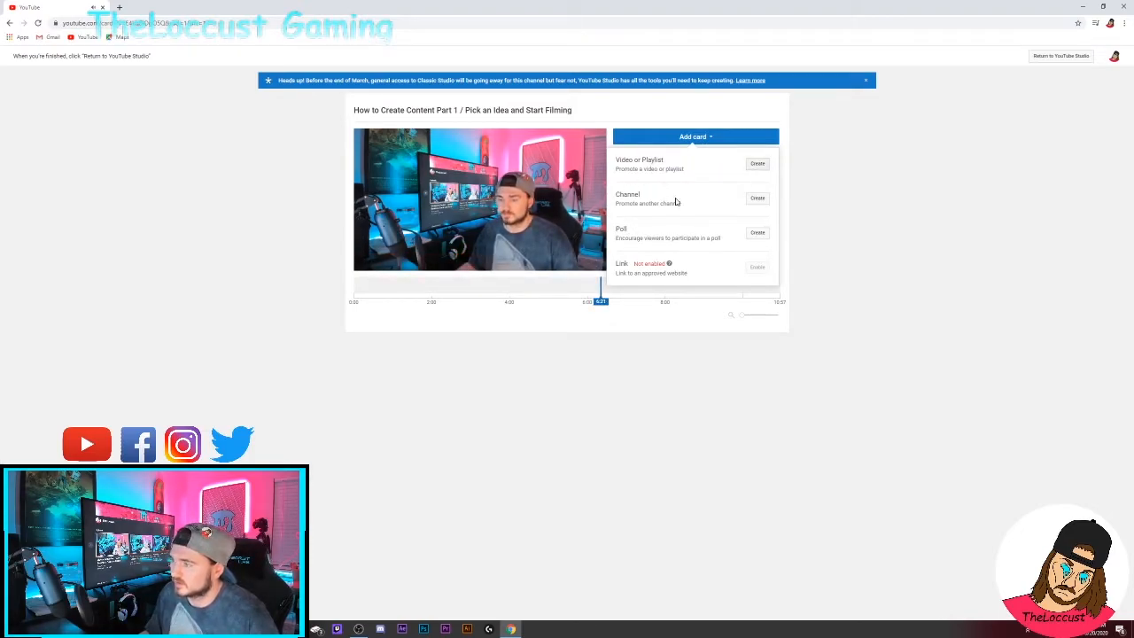
{"action": "left_click", "coordinate": [759, 164]}
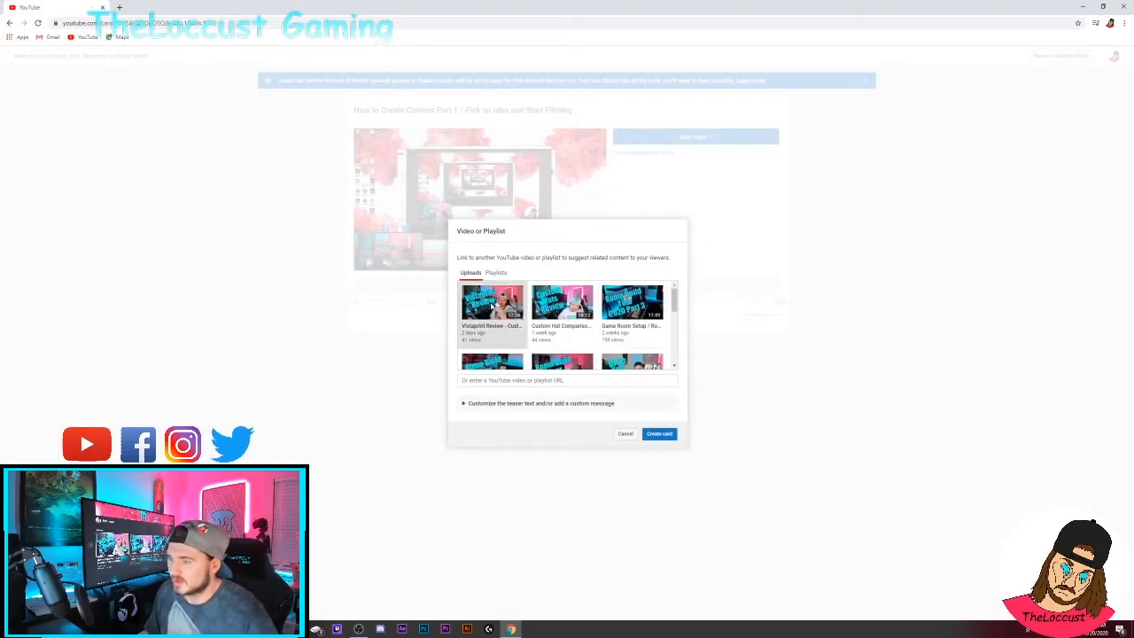
{"action": "scroll", "coordinate": [565, 317], "scroll_direction": "down", "scroll_amount": 5}
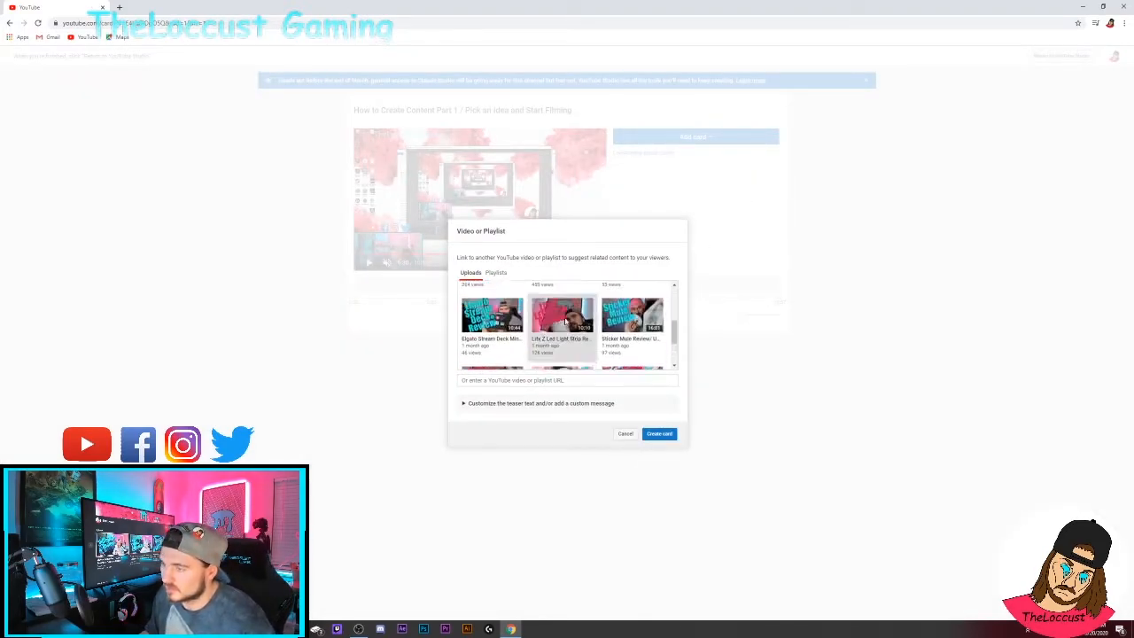
{"action": "left_click", "coordinate": [626, 433]}
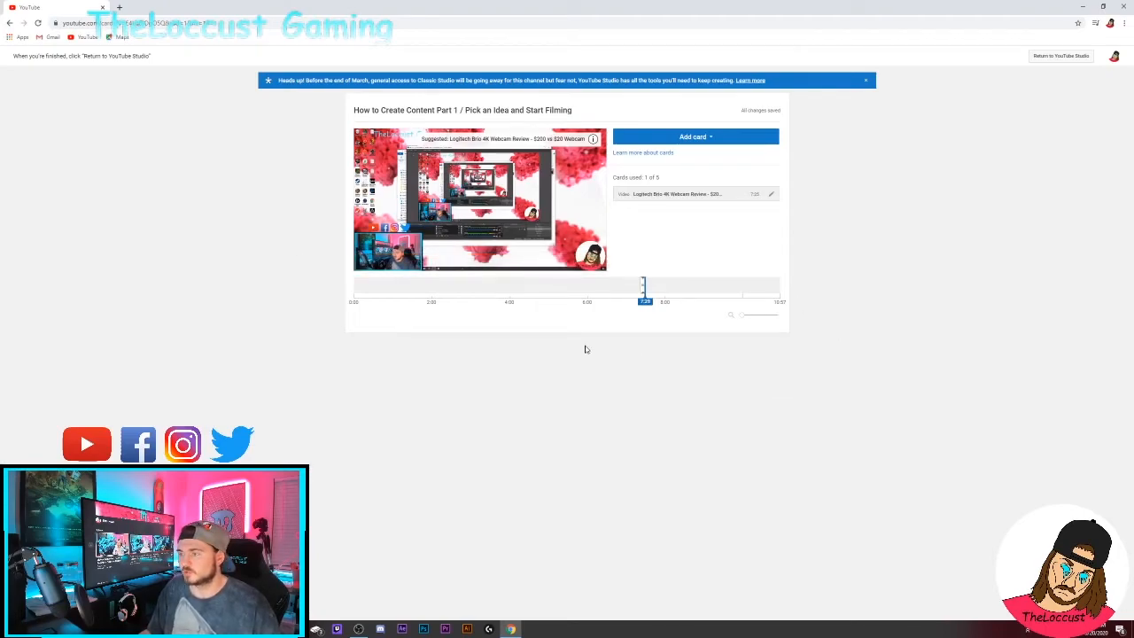
{"action": "left_click", "coordinate": [1062, 56]}
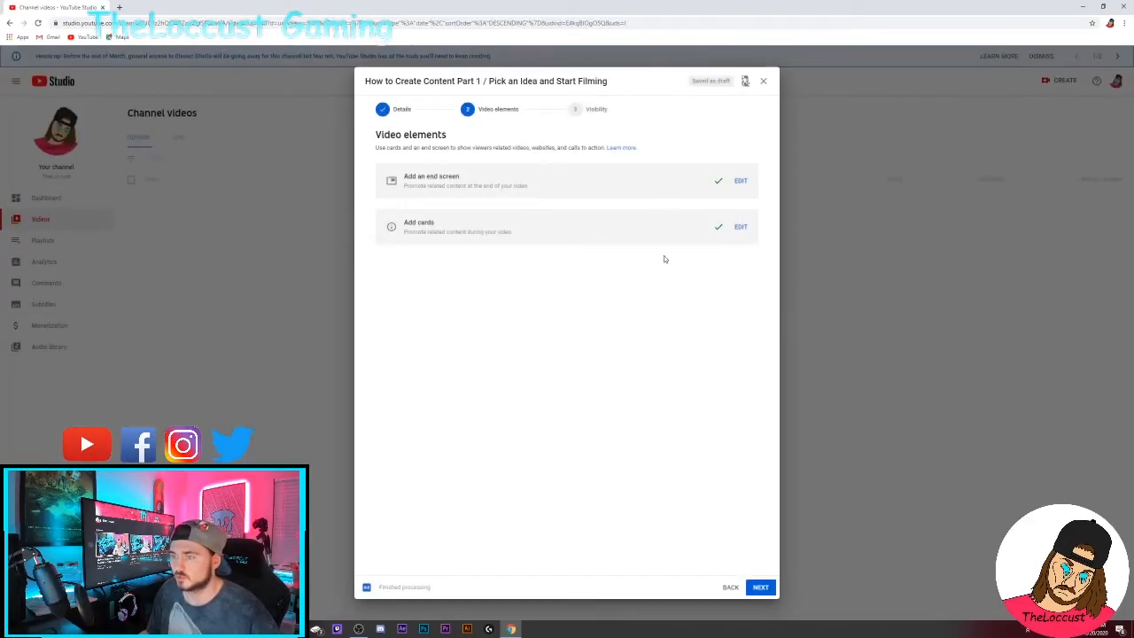
Set the video's visibility to Public and publish it.
{"action": "left_click", "coordinate": [597, 109]}
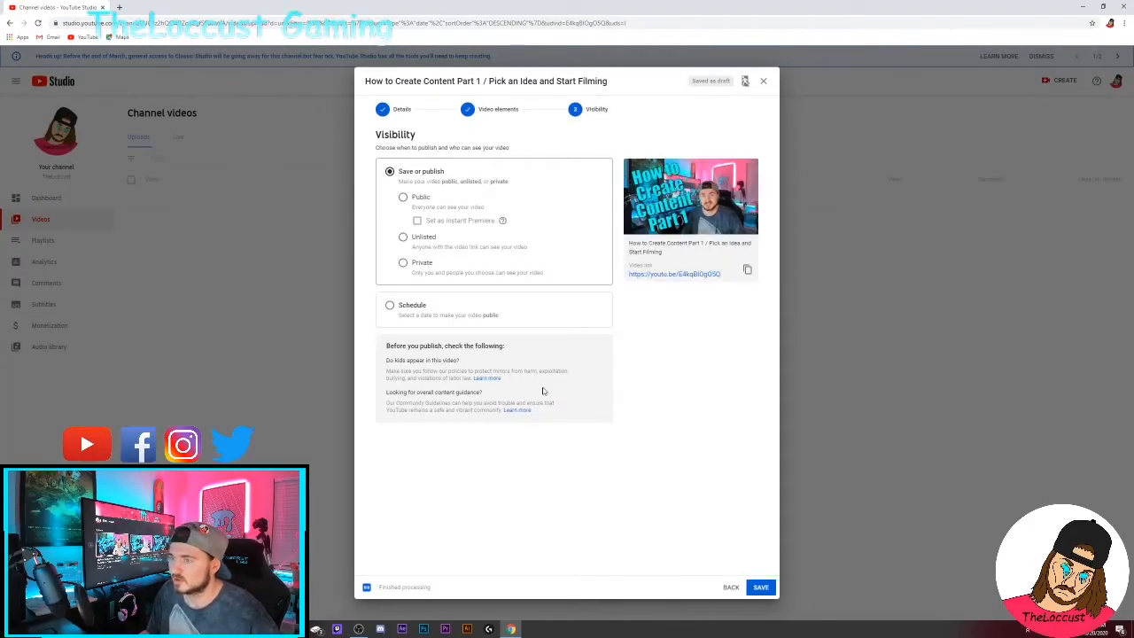
{"action": "left_click", "coordinate": [403, 198]}
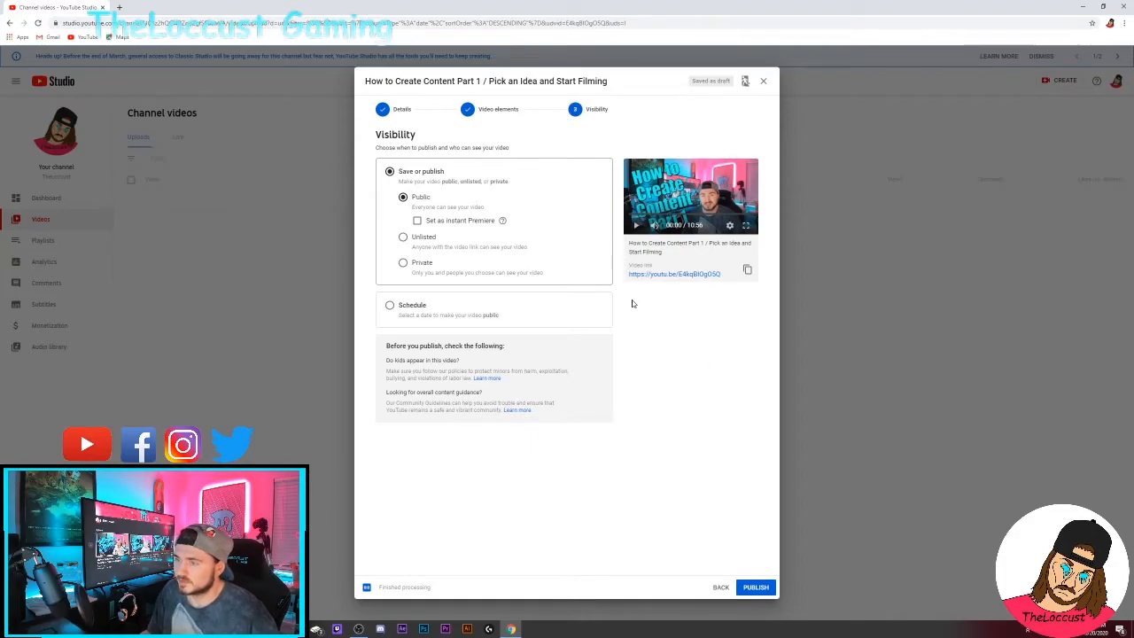
{"action": "left_click", "coordinate": [755, 587]}
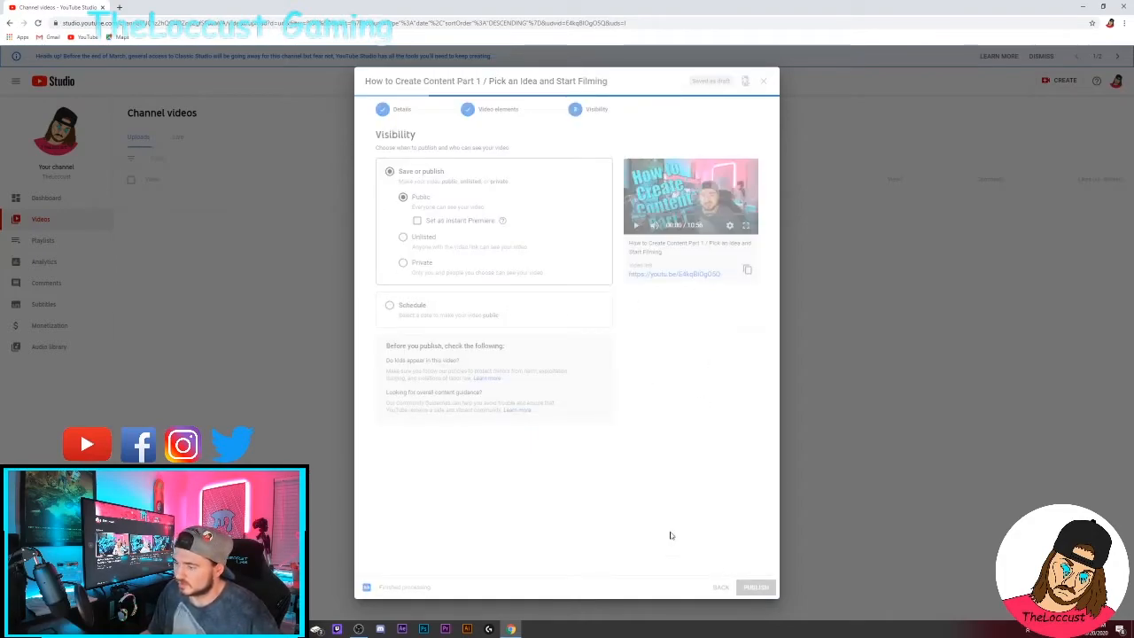